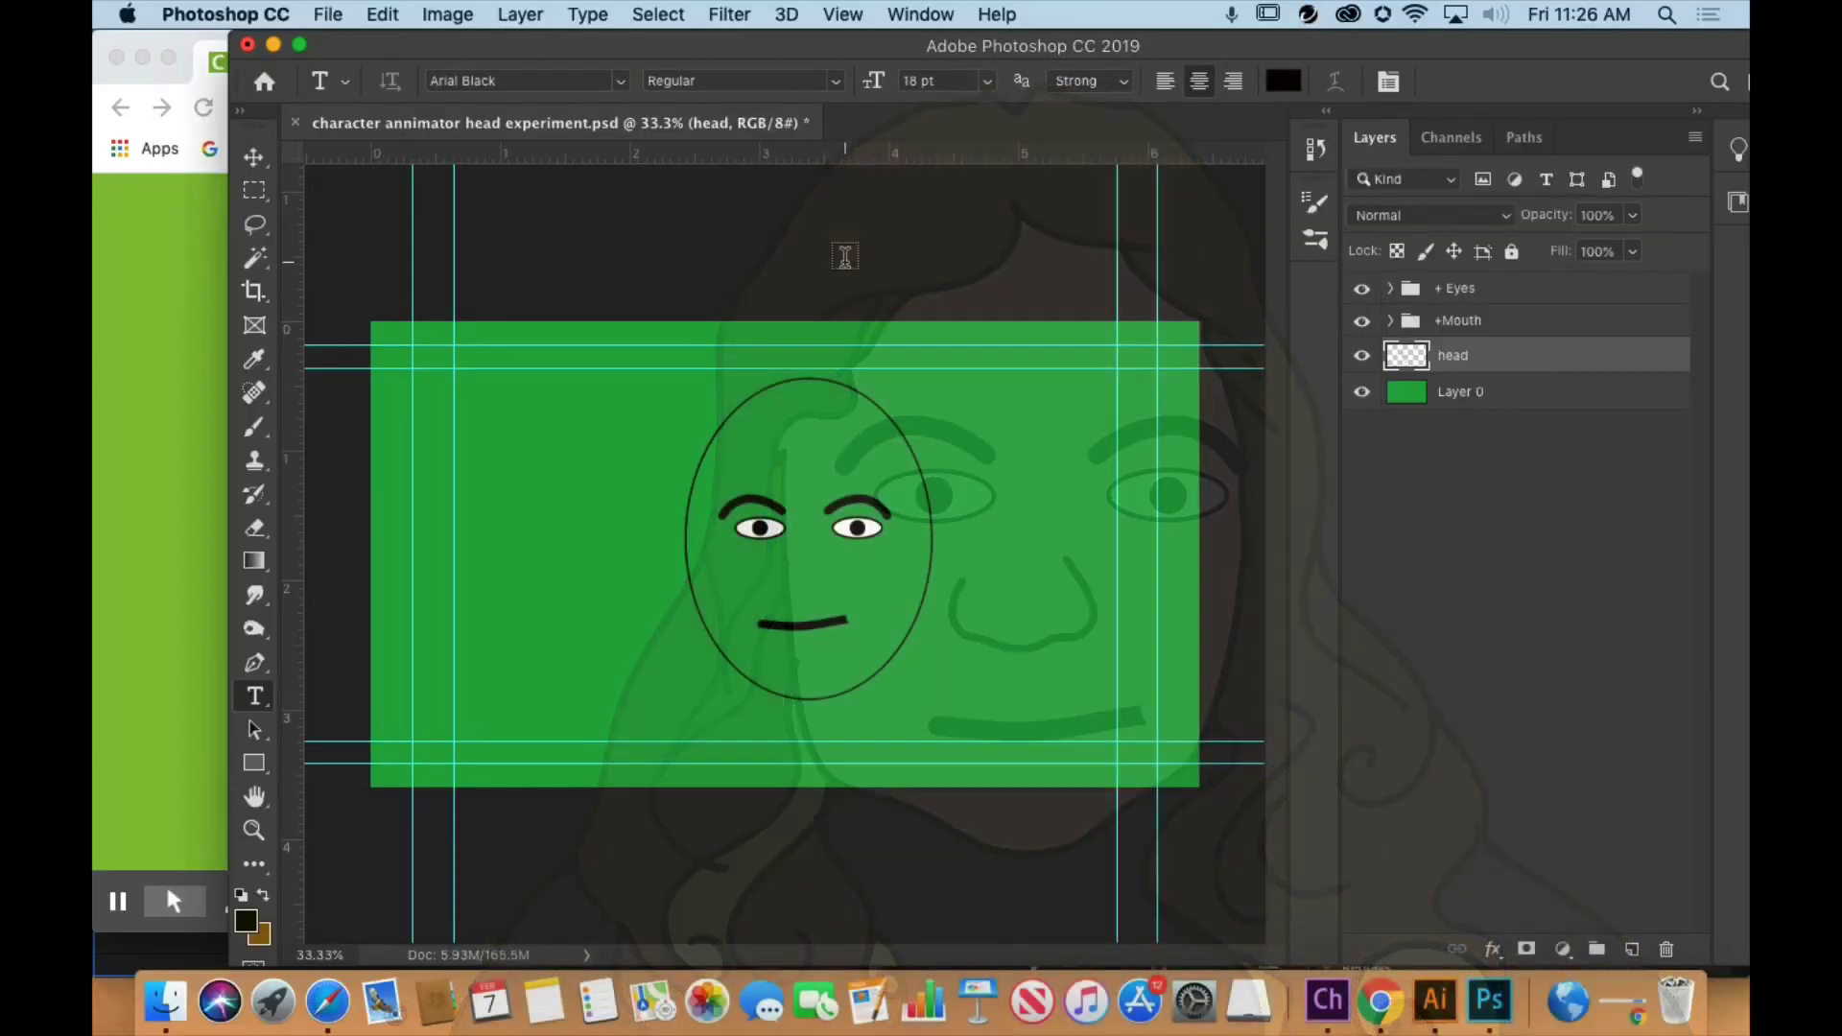
- Open the selfie IMG_8758.HEIC from Downloads as a new document
{"action": "left_click", "coordinate": [328, 14]}
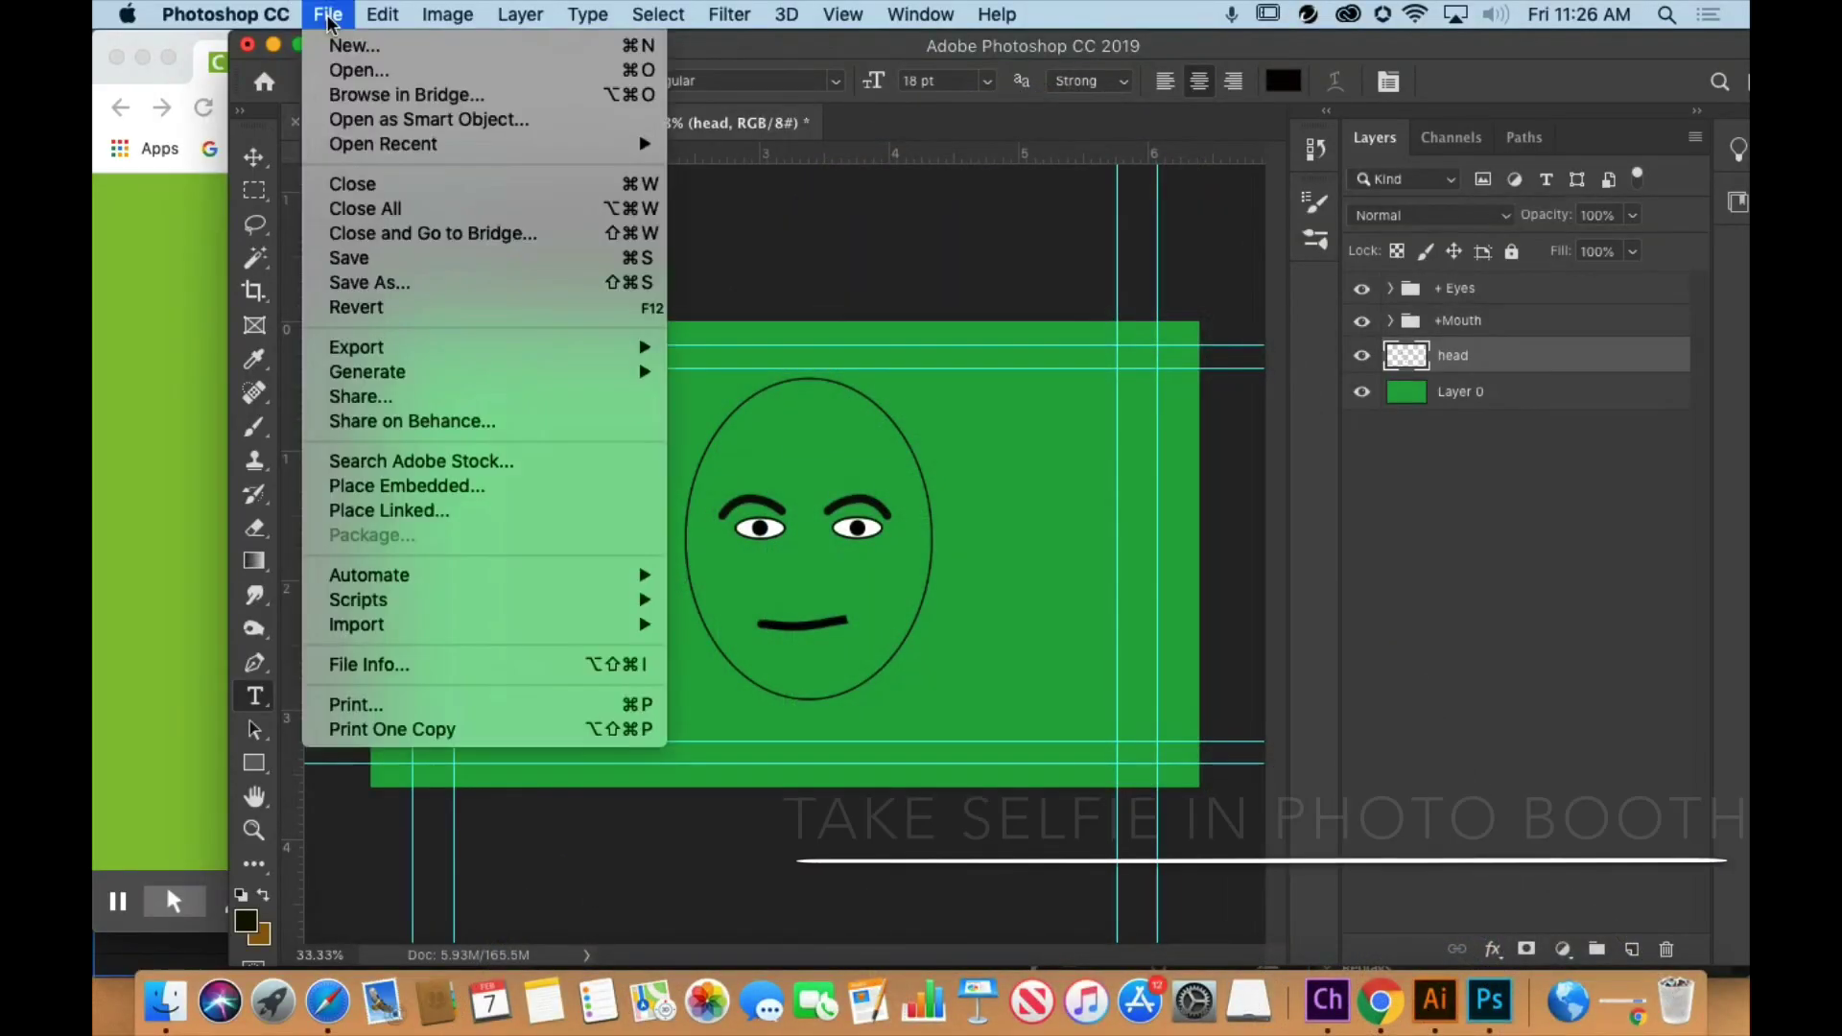
{"action": "left_click", "coordinate": [353, 67]}
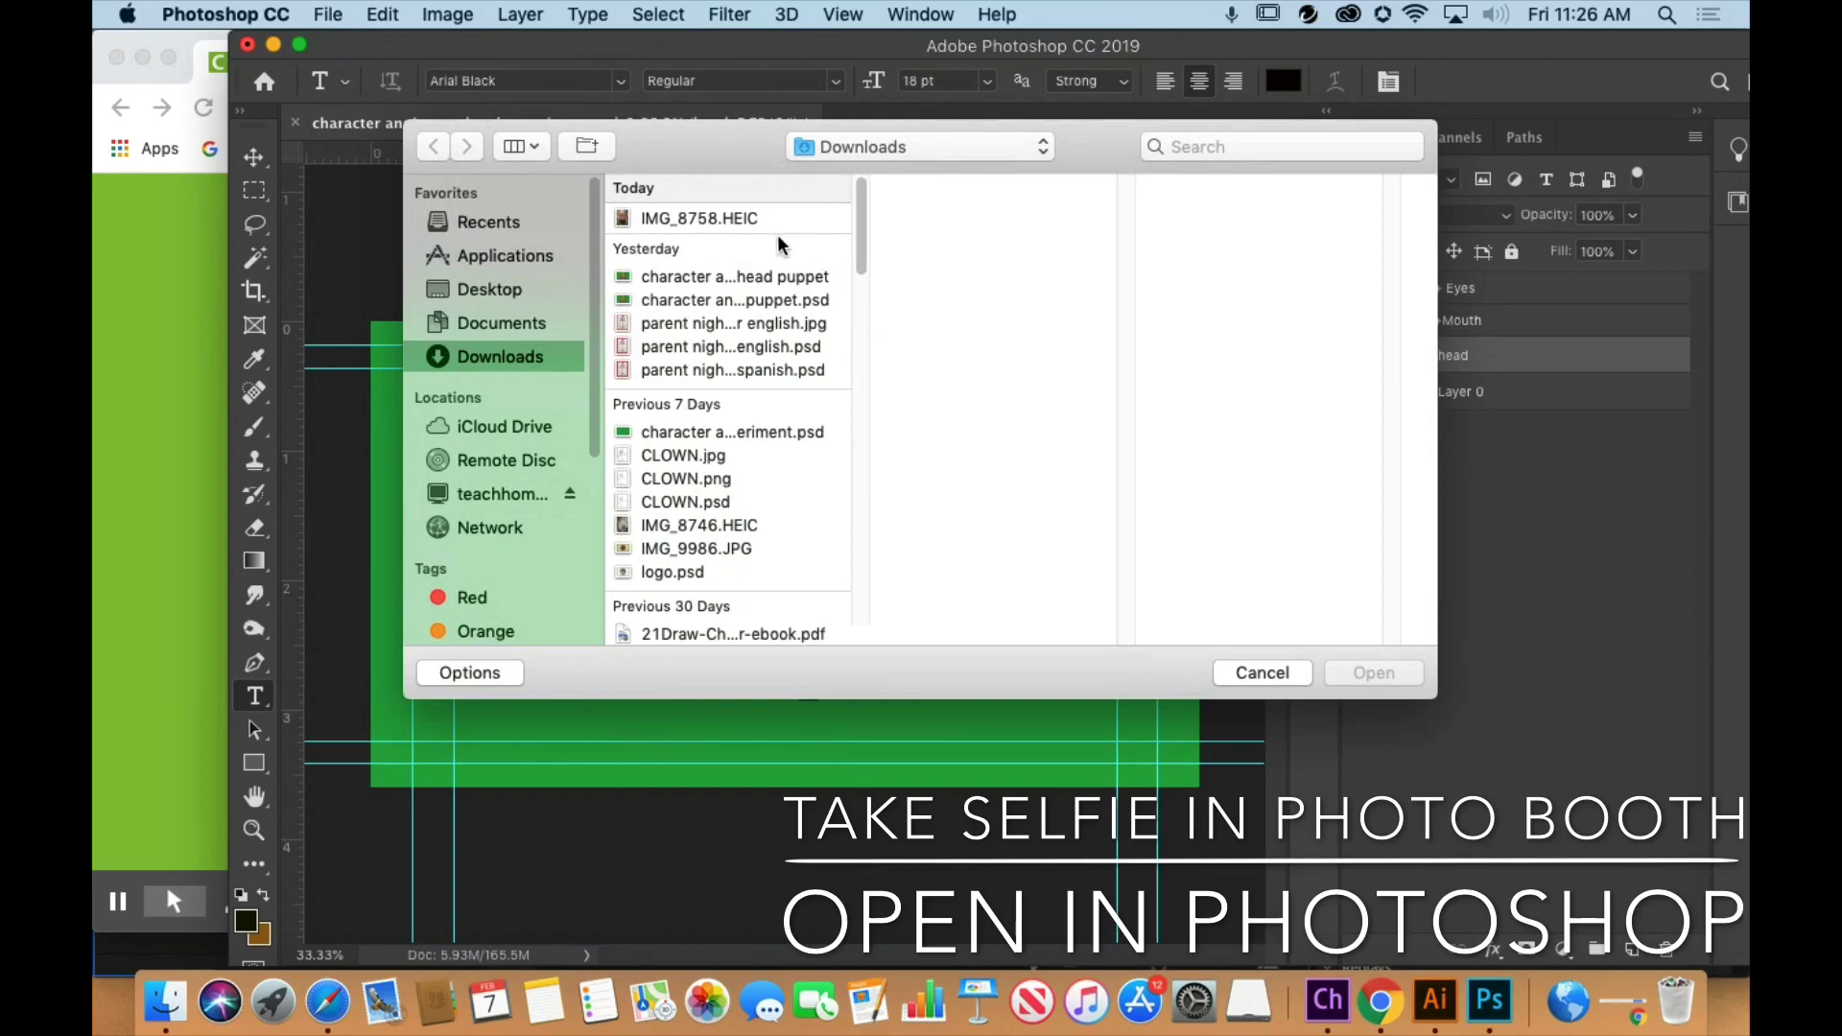
{"action": "left_click", "coordinate": [733, 217]}
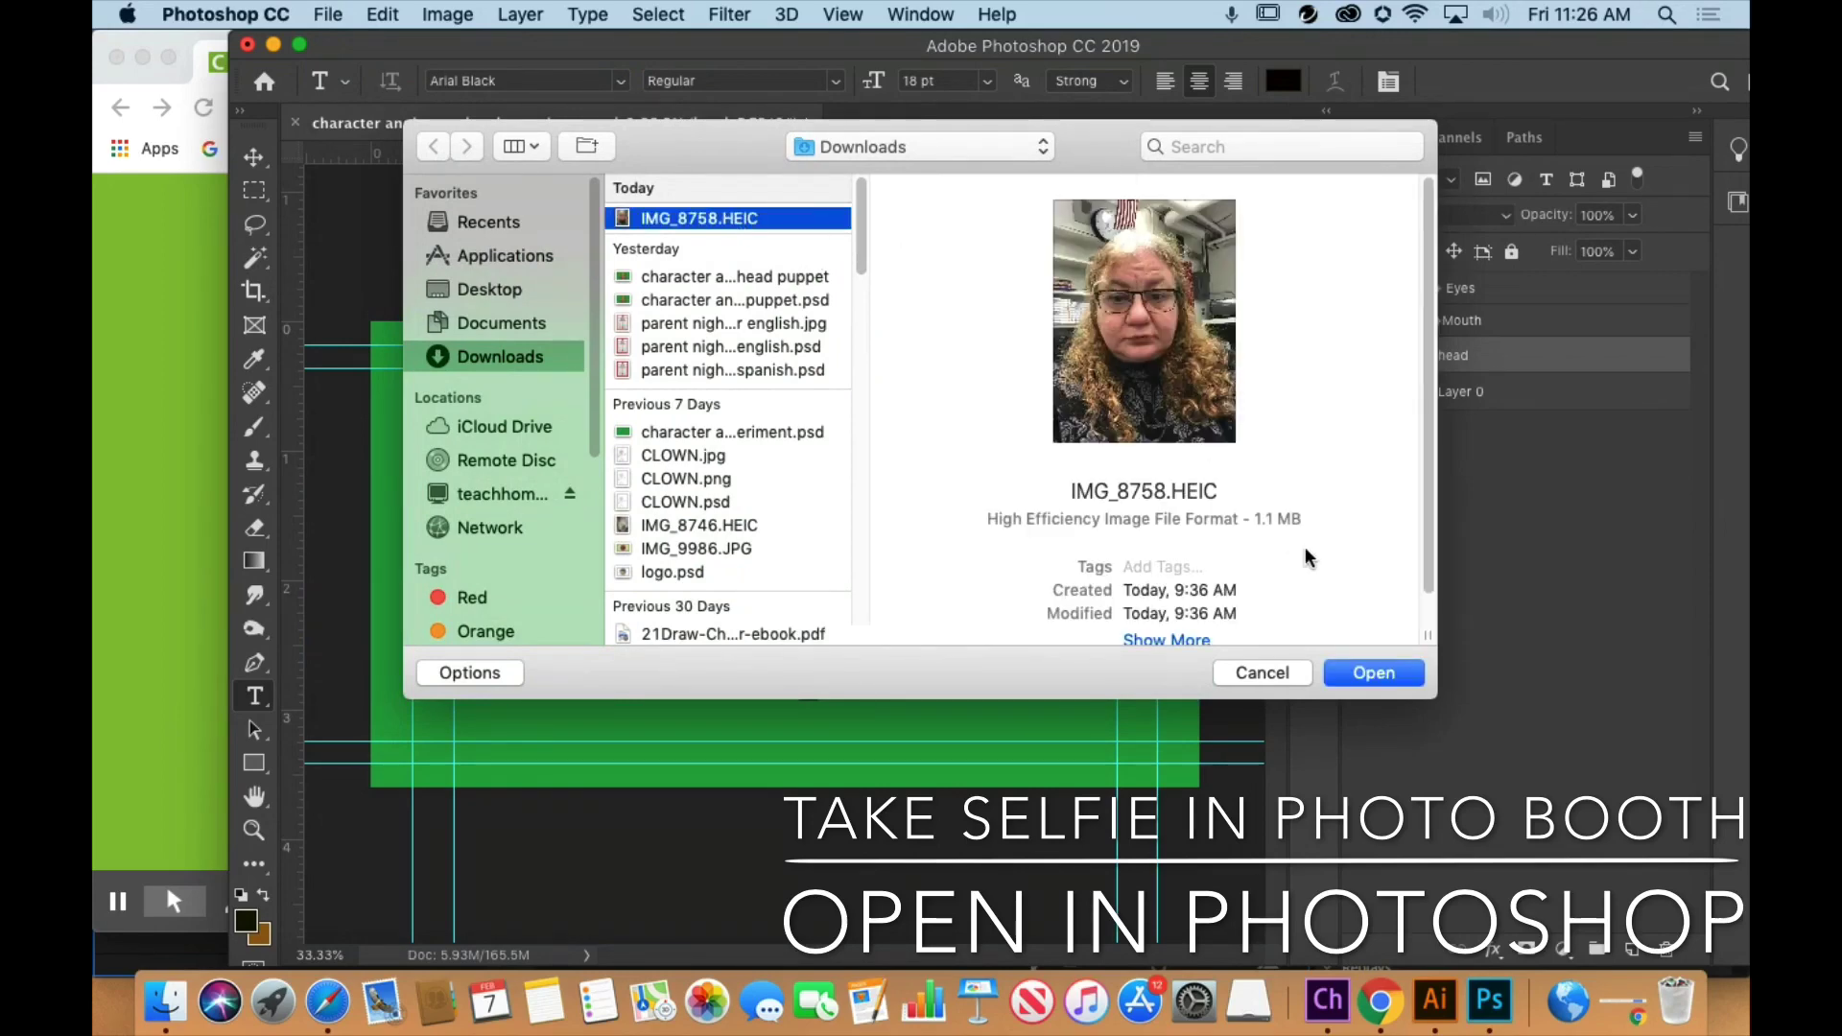
{"action": "left_click", "coordinate": [1360, 675]}
{"action": "left_click", "coordinate": [1368, 674]}
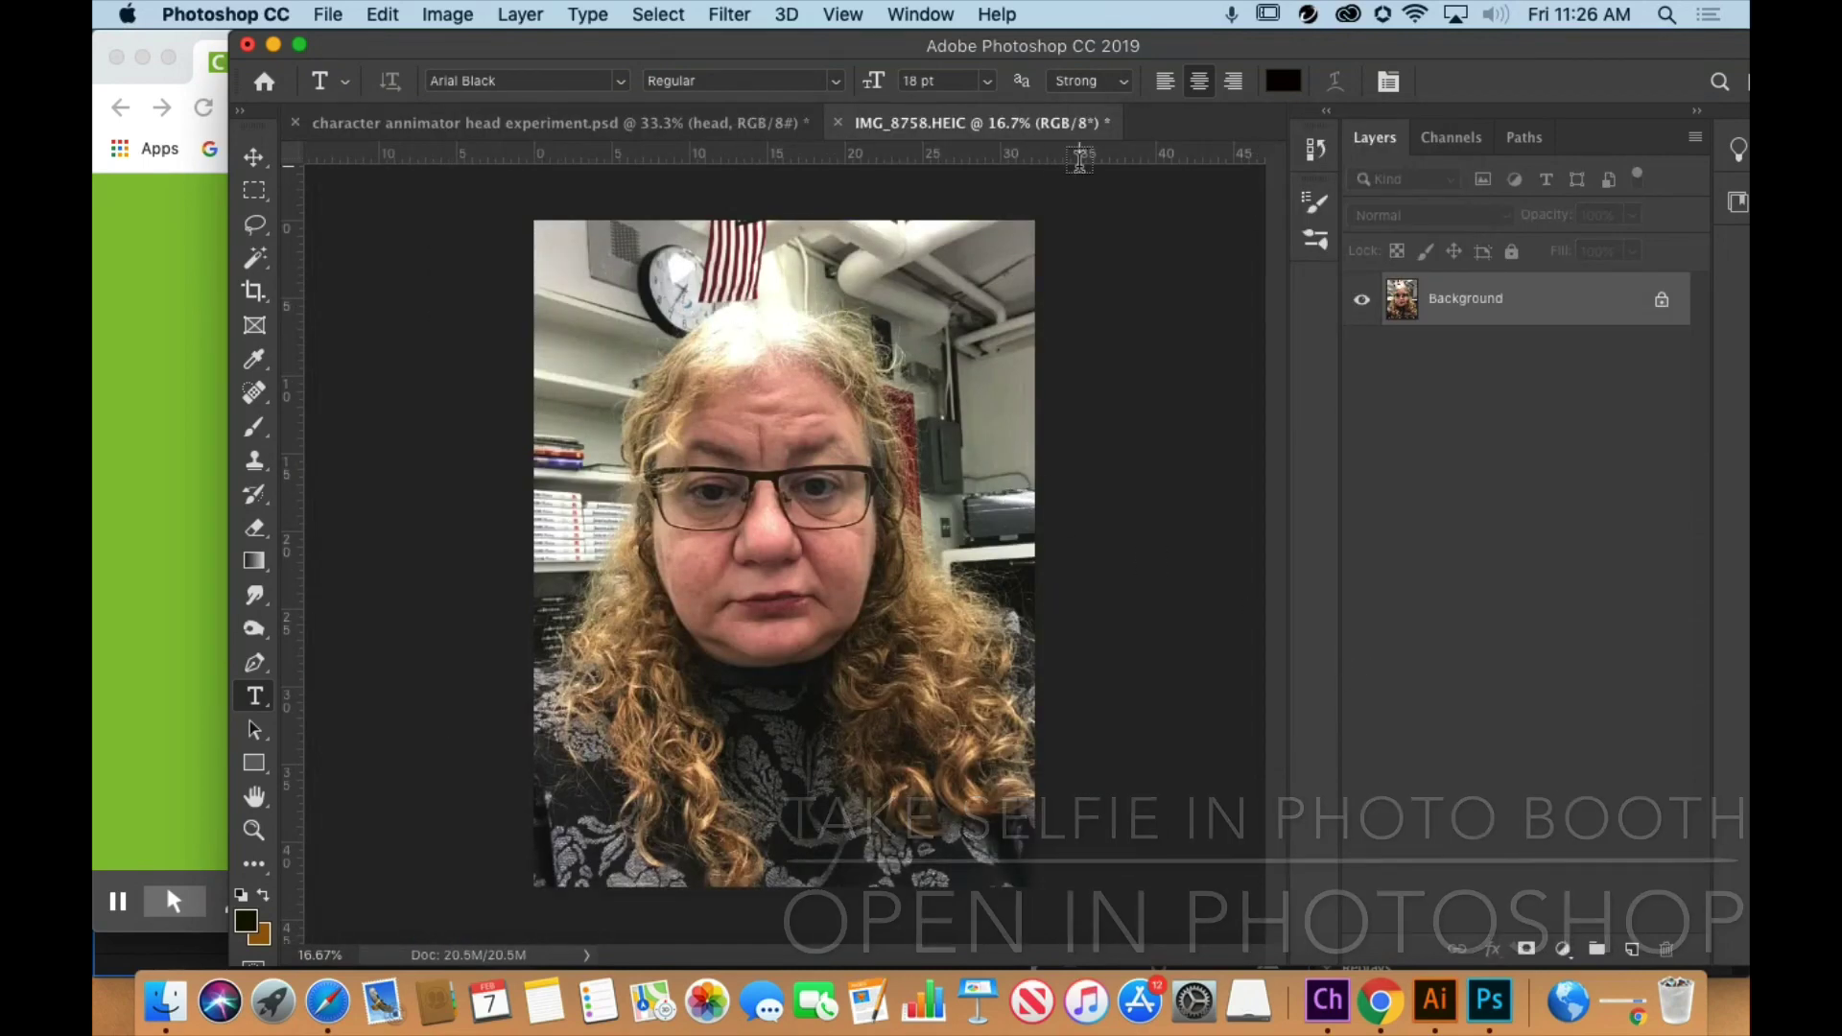
- Select and copy the person in the selfie, then return to character annimator head experiment.psd
{"action": "left_click", "coordinate": [657, 15]}
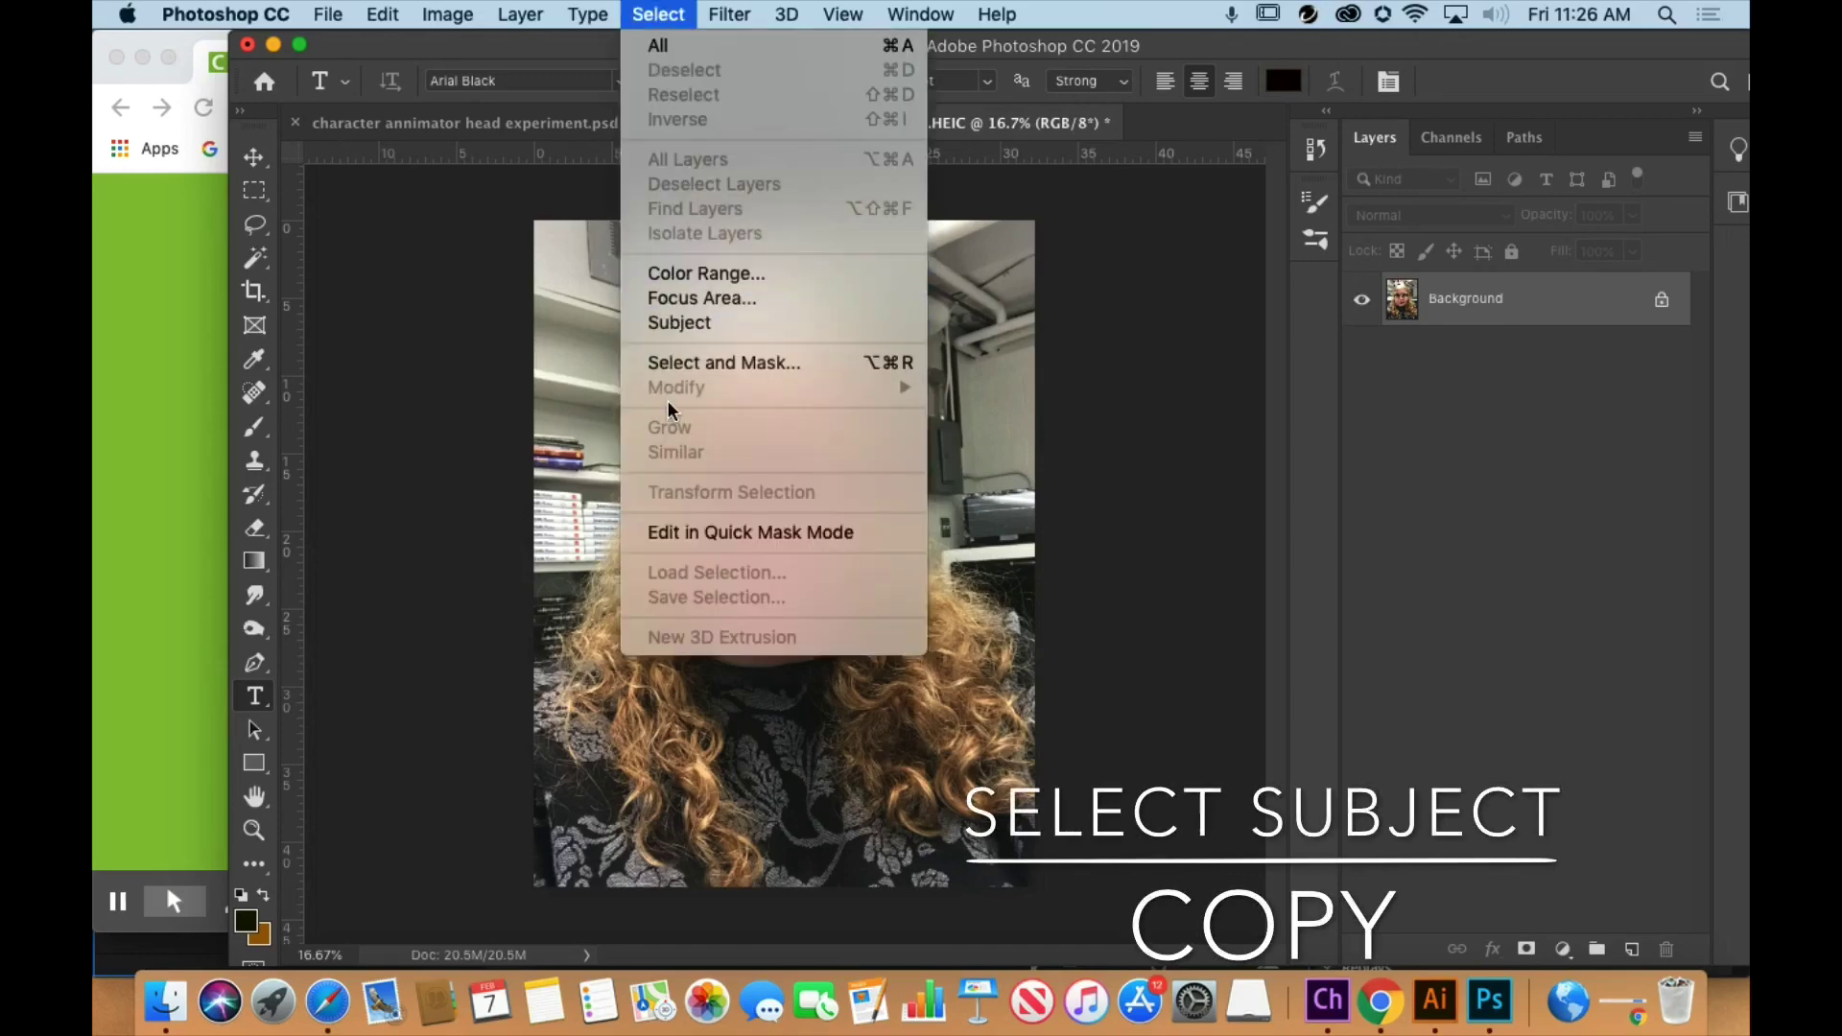
{"action": "left_click", "coordinate": [688, 326]}
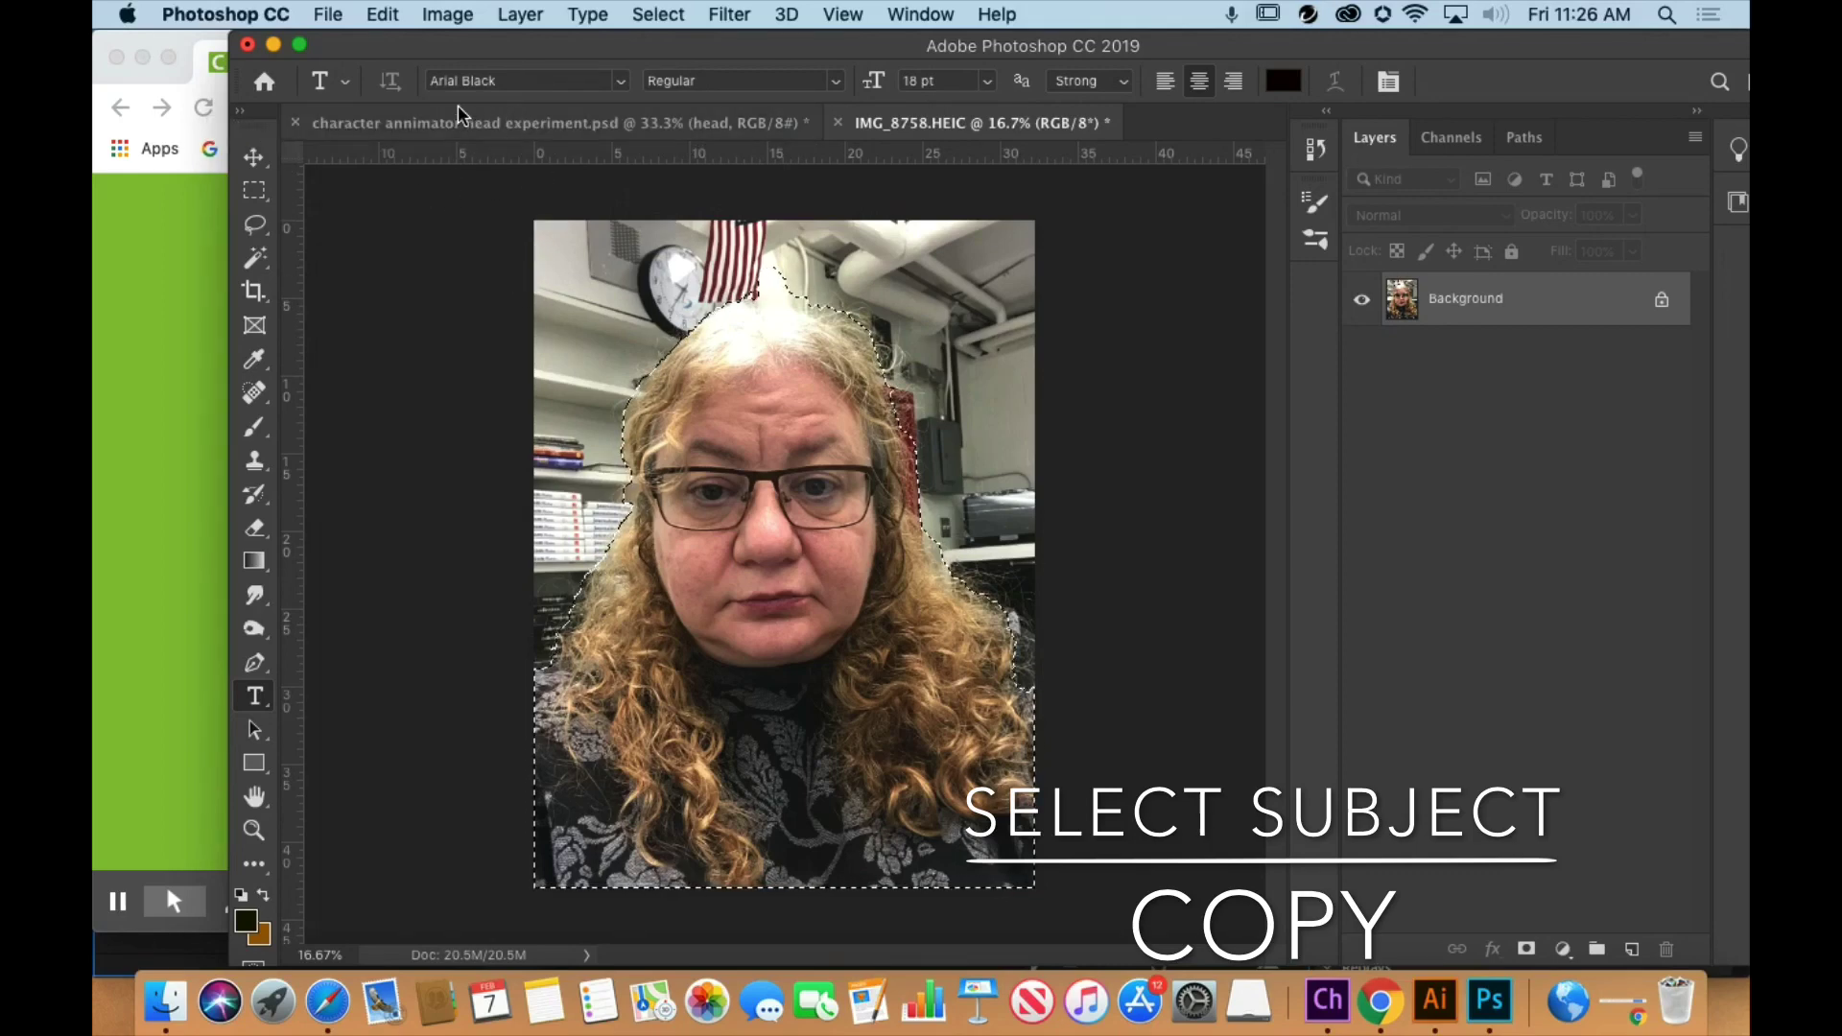
{"action": "left_click", "coordinate": [389, 14]}
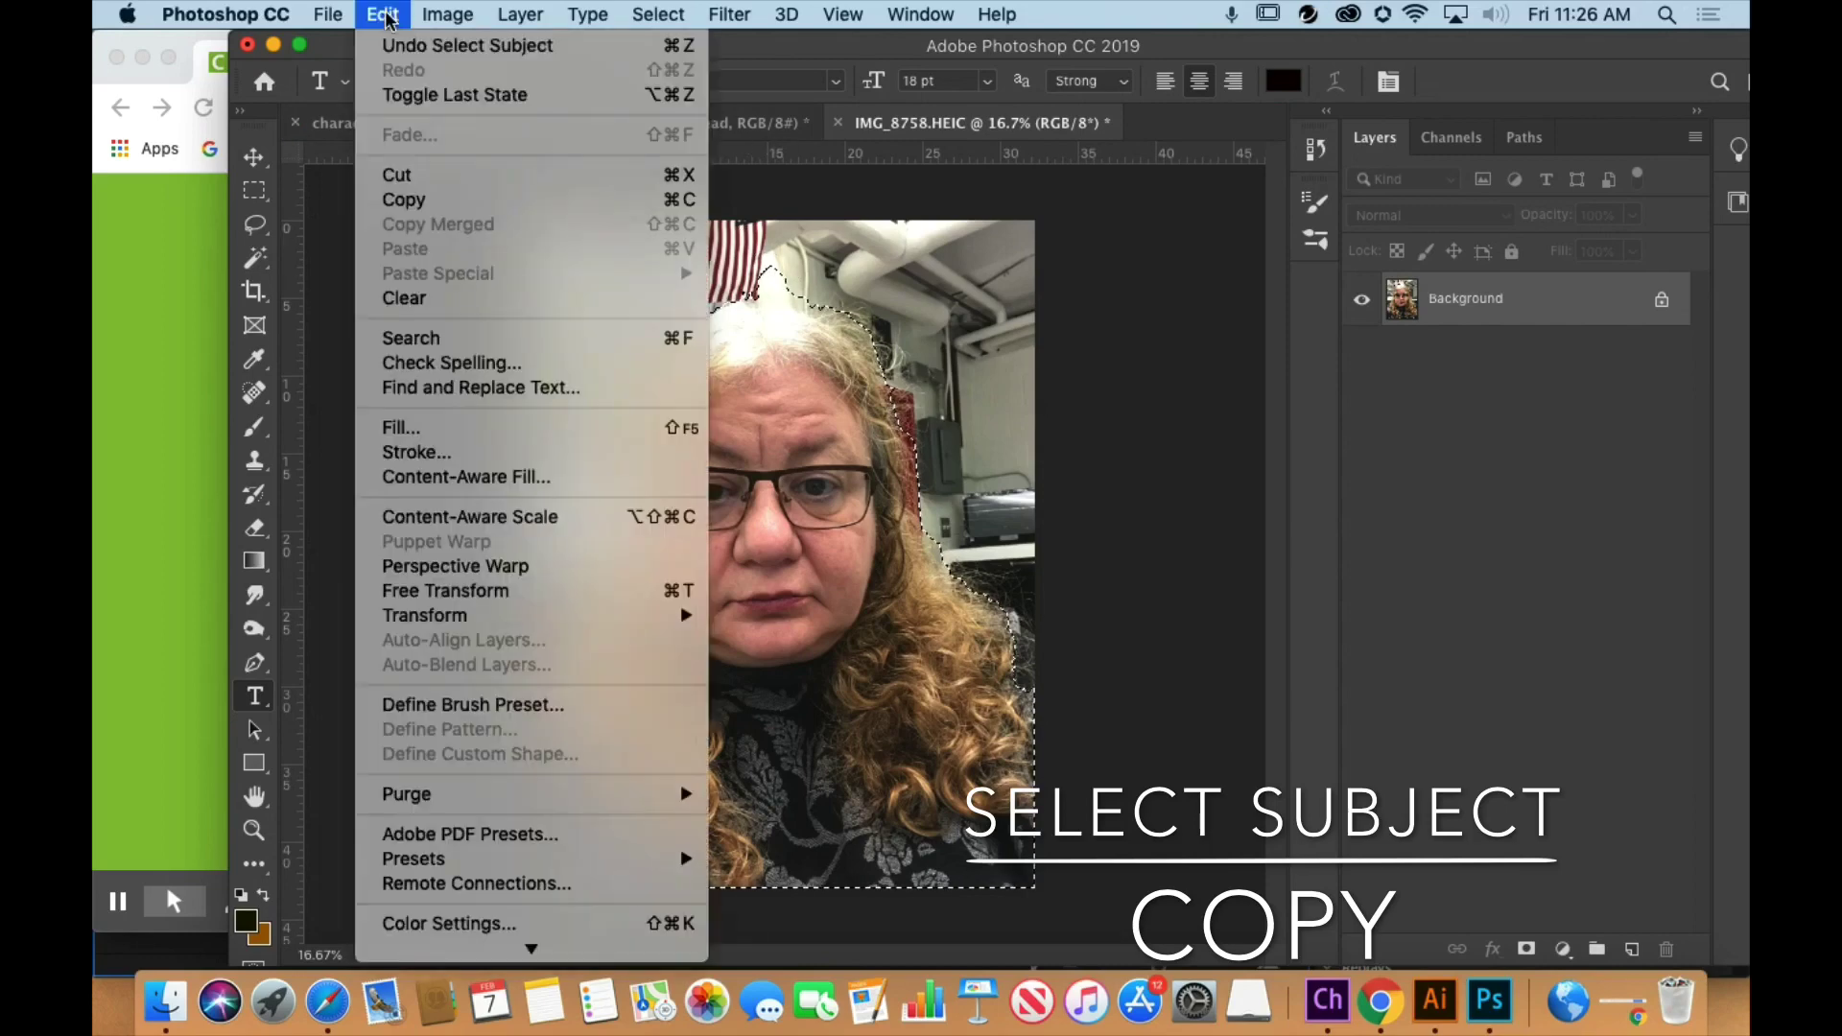
{"action": "left_click", "coordinate": [422, 200]}
{"action": "left_click", "coordinate": [725, 122]}
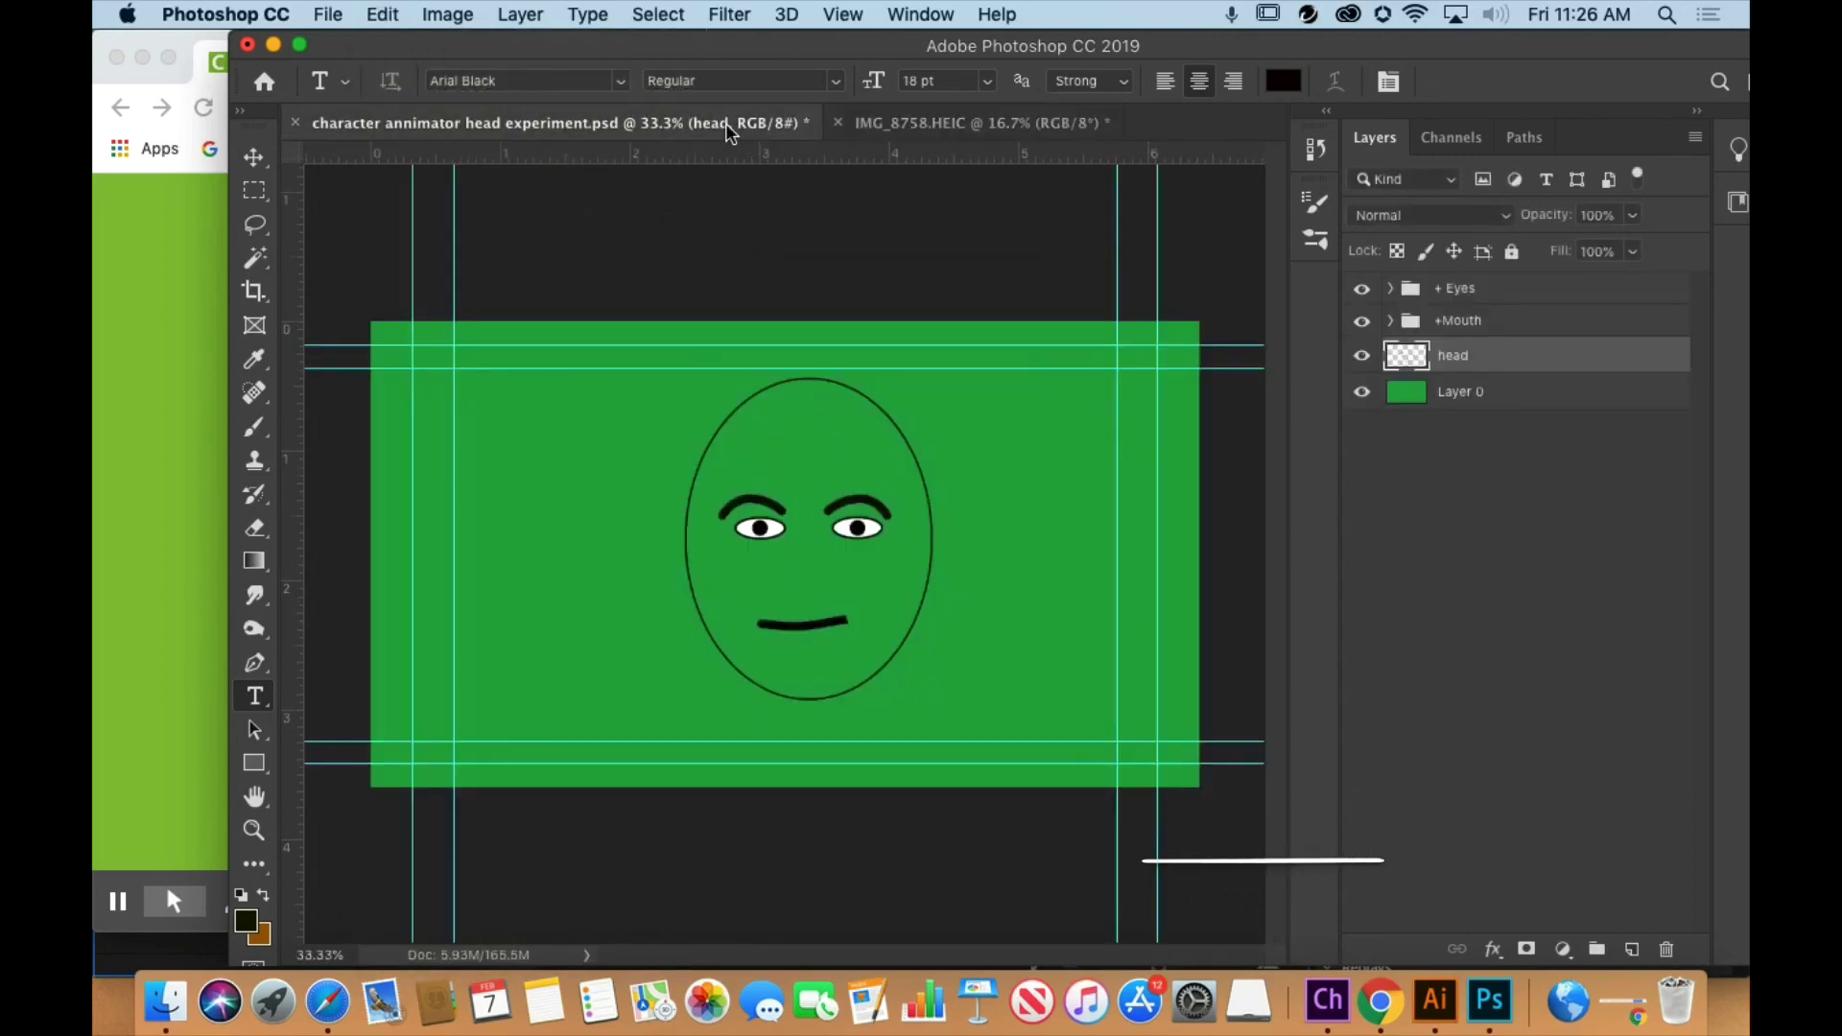
- Paste the copied person above the green Layer 0 as Layer 1
{"action": "left_click", "coordinate": [1411, 399]}
{"action": "left_click", "coordinate": [382, 13]}
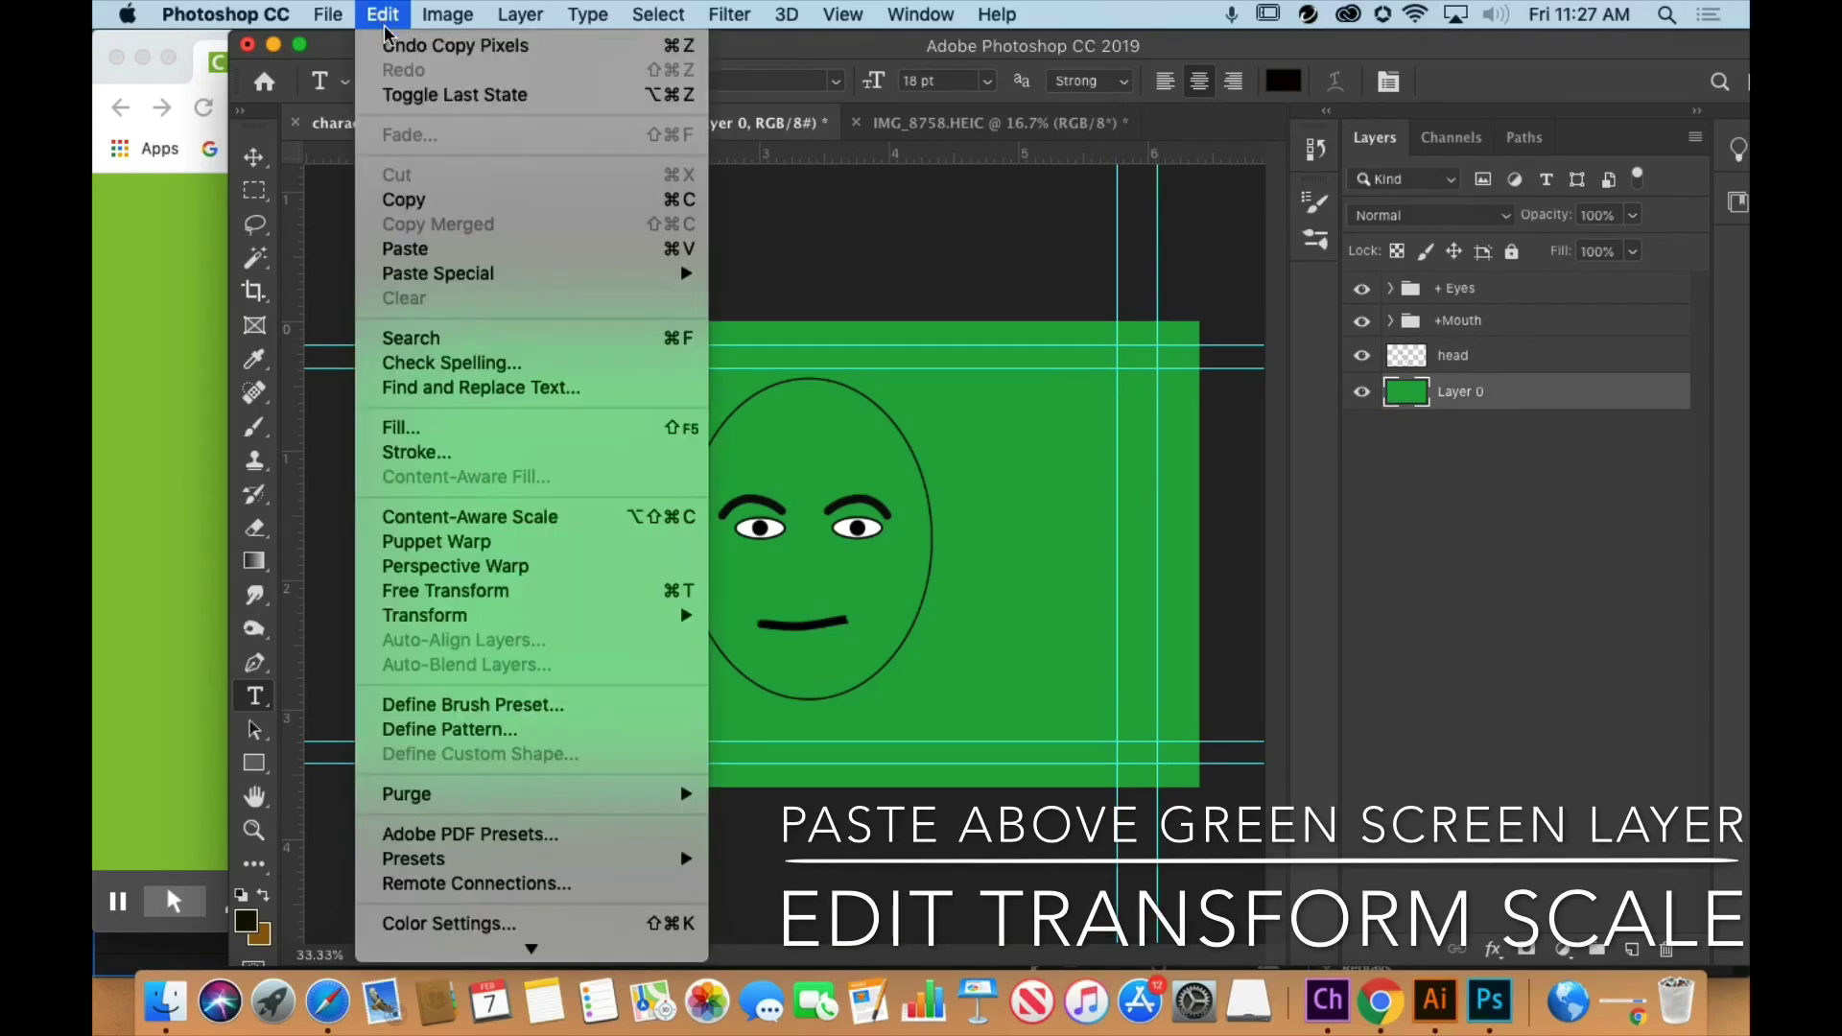
{"action": "left_click", "coordinate": [407, 251]}
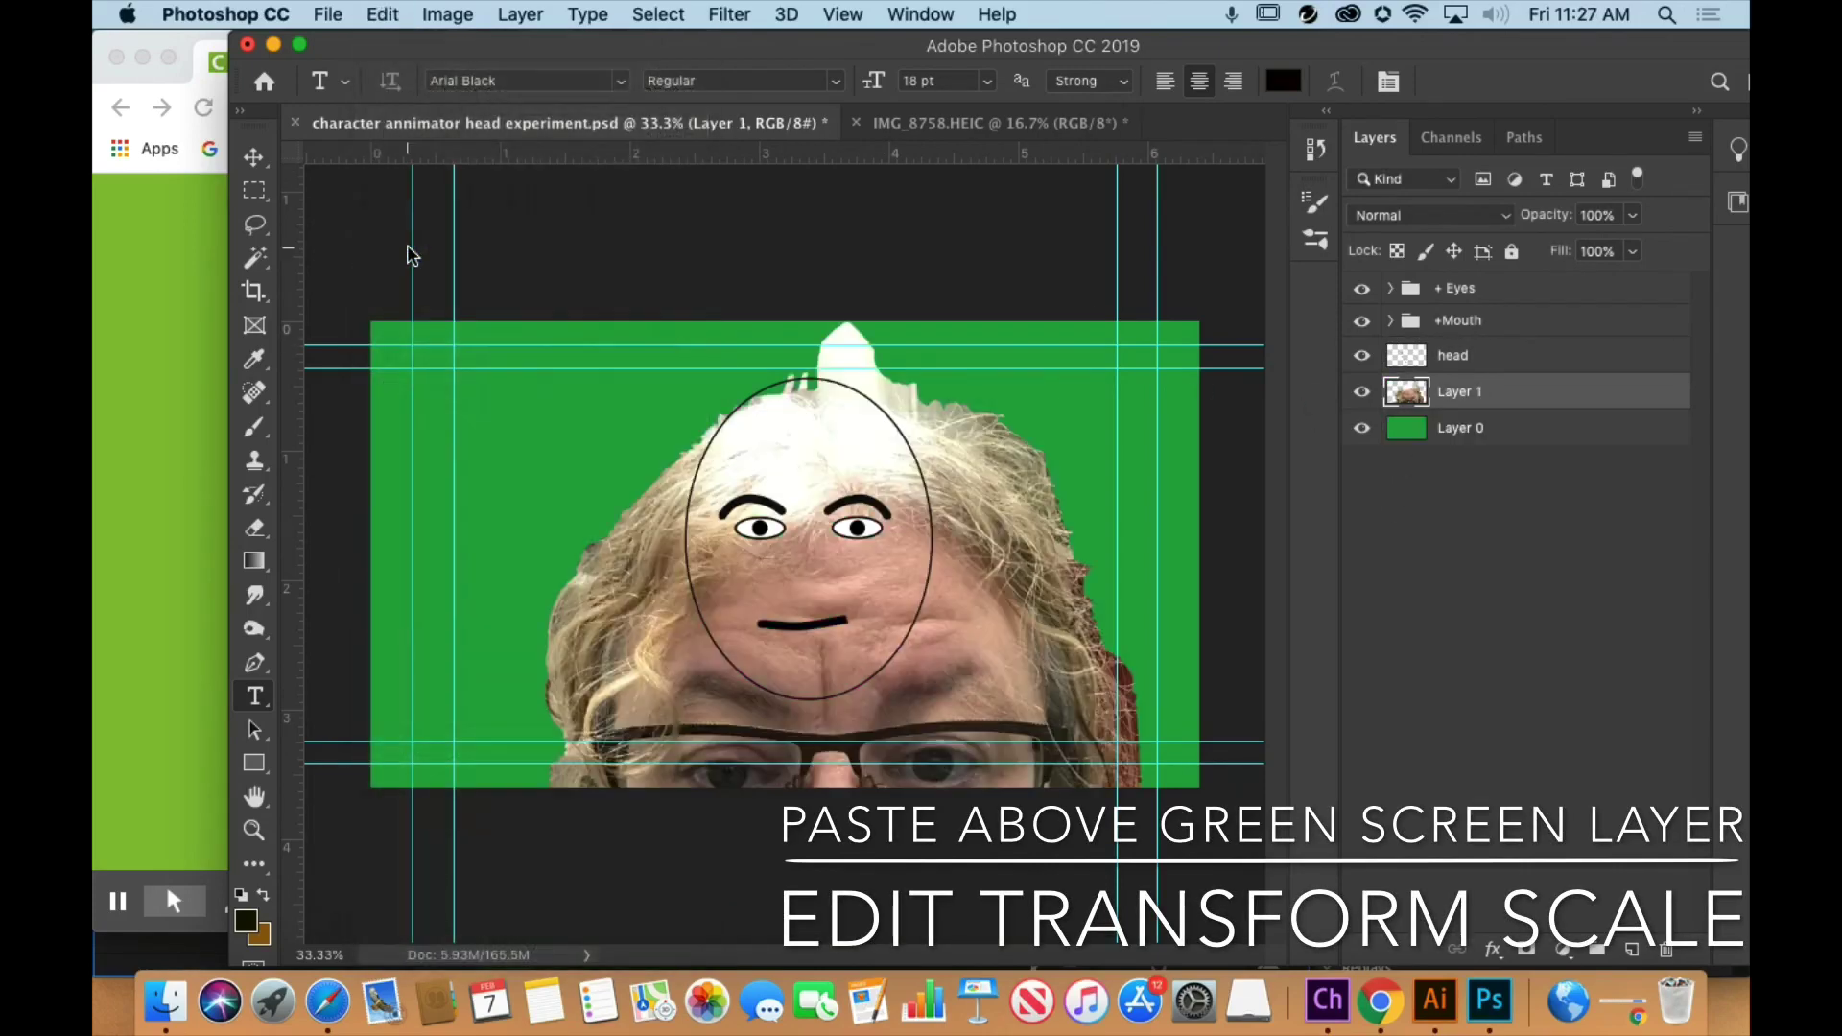
- Scale the pasted selfie to about 43% and position the face inside the drawn oval
{"action": "left_click", "coordinate": [381, 15]}
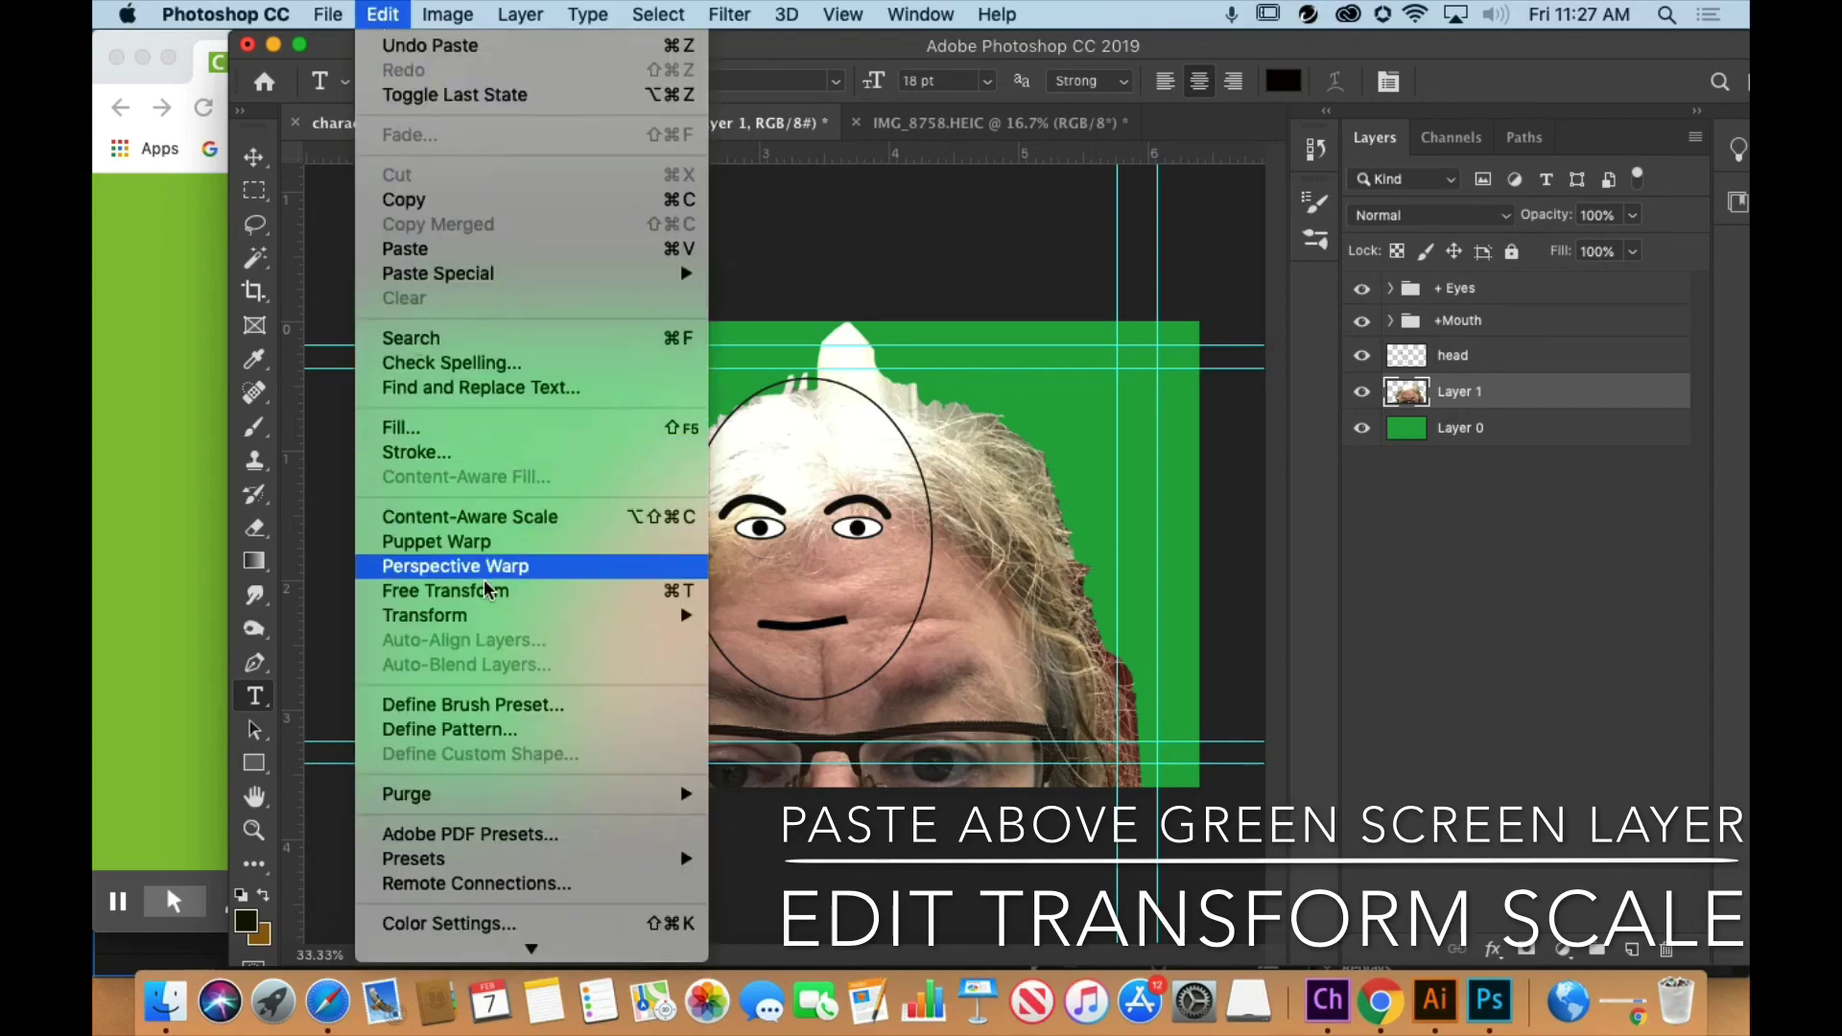
{"action": "mouse_move", "coordinate": [690, 617]}
{"action": "left_click", "coordinate": [758, 655]}
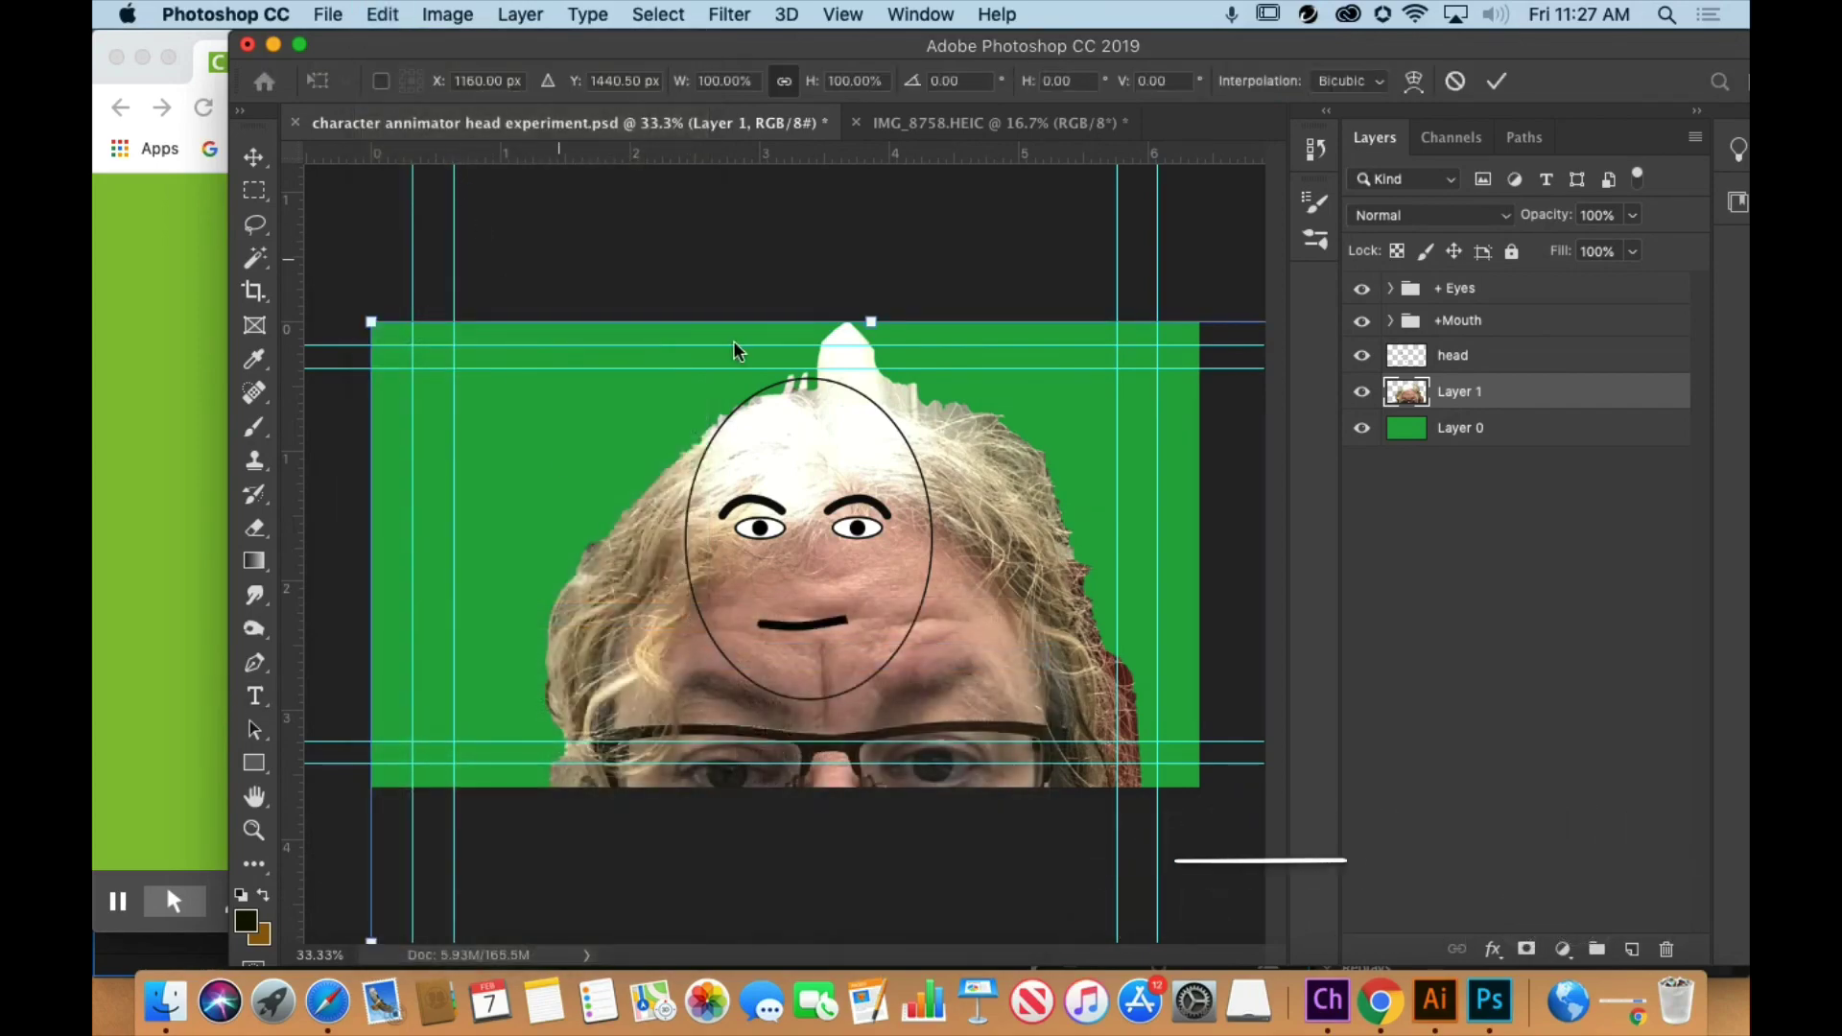
{"action": "left_click_drag", "start_coordinate": [369, 313], "coordinate": [541, 533]}
{"action": "left_click_drag", "start_coordinate": [889, 788], "coordinate": [735, 451]}
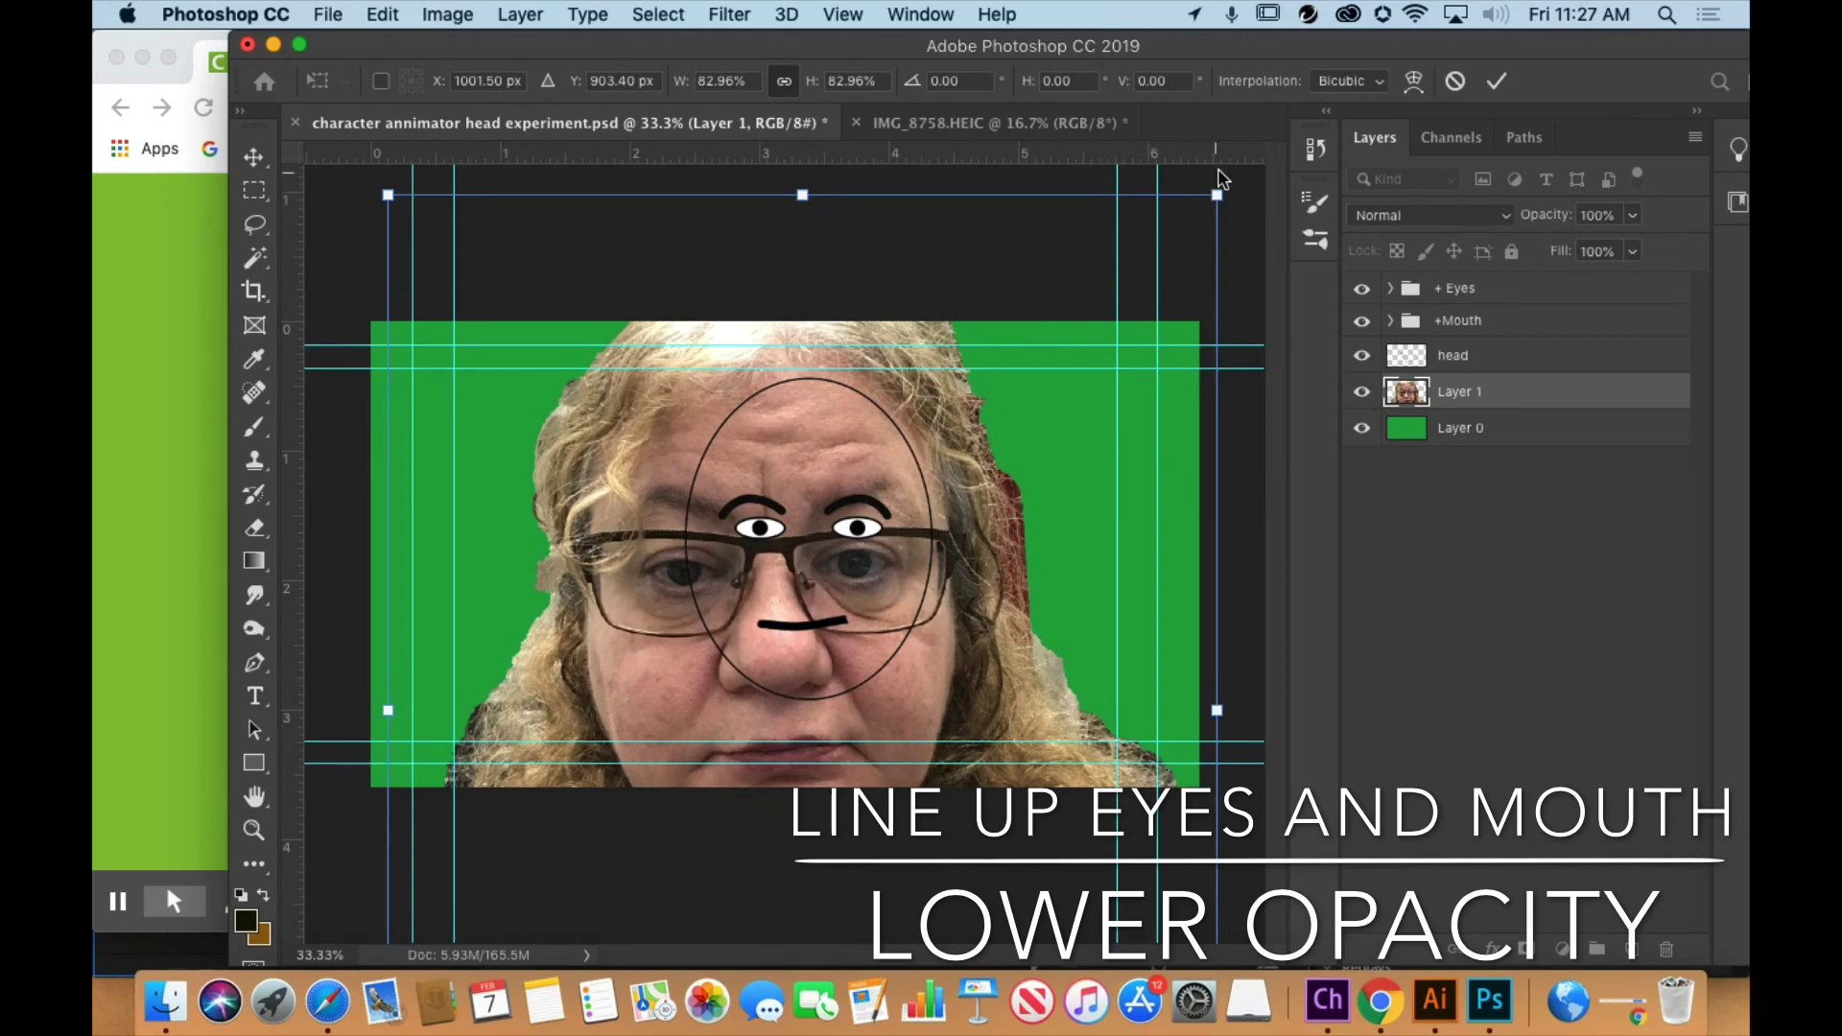
{"action": "left_click_drag", "start_coordinate": [1217, 195], "coordinate": [988, 480]}
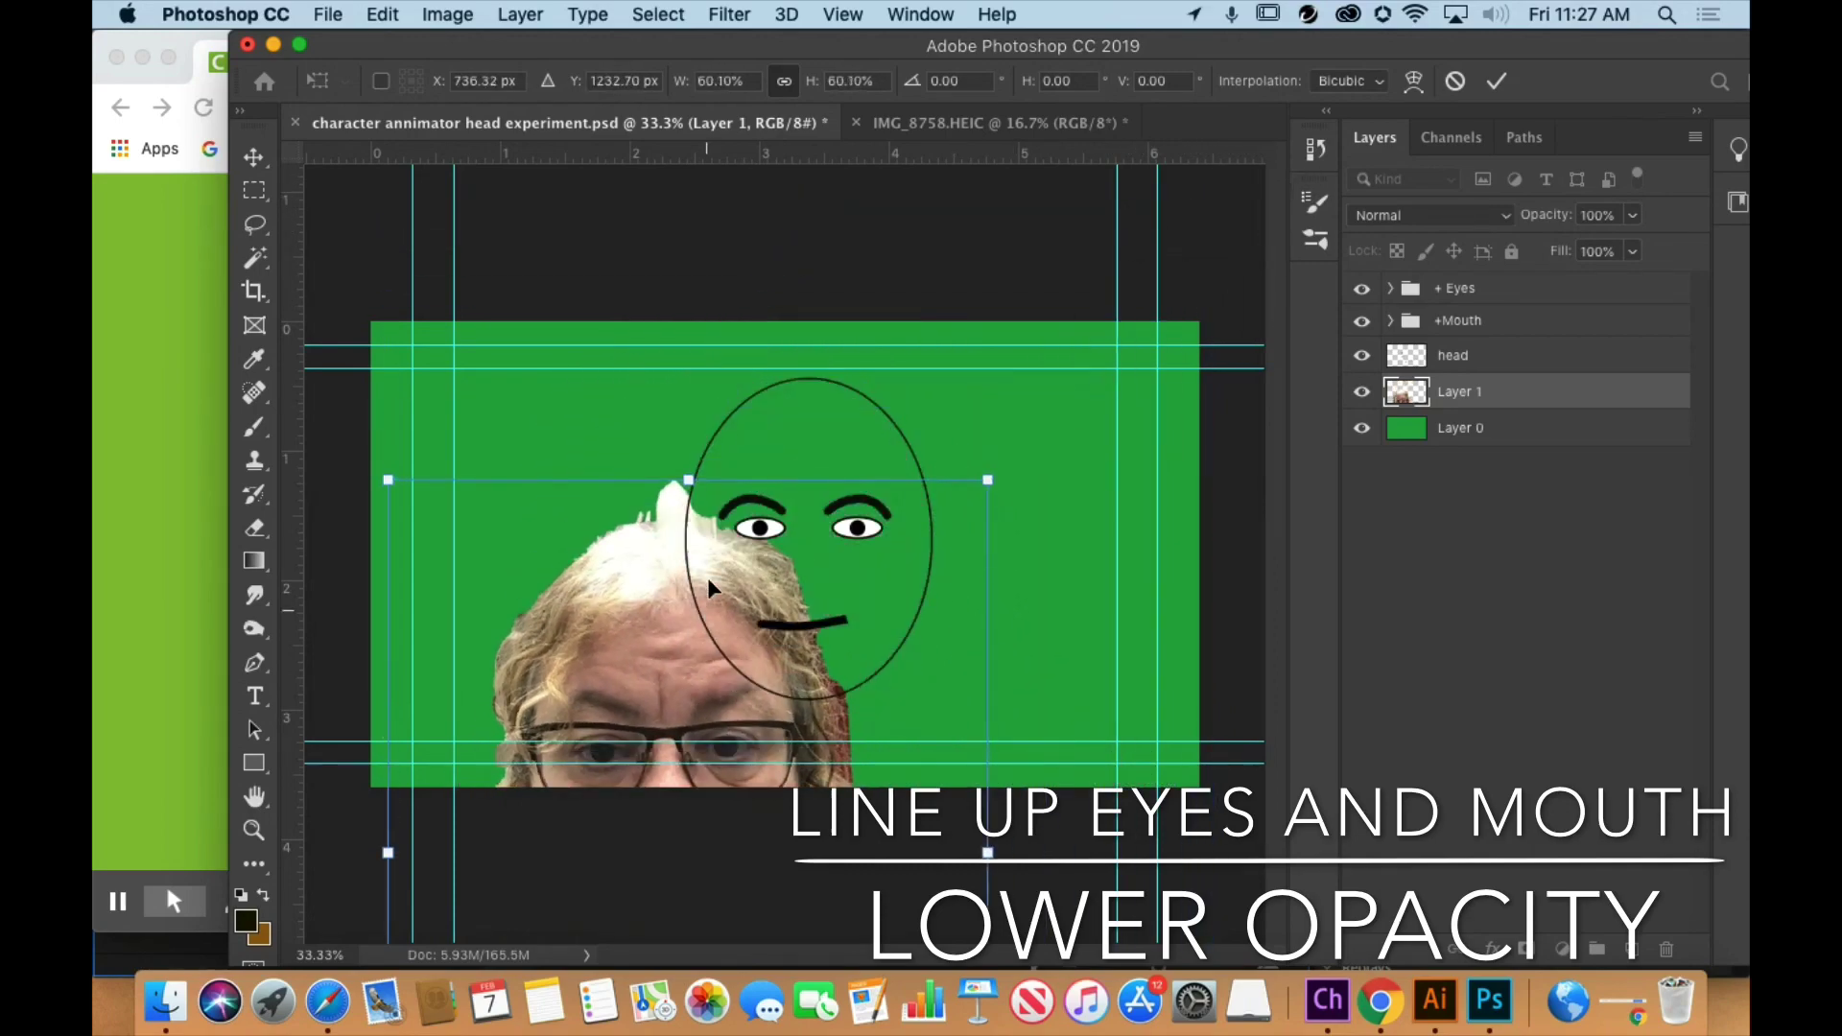
{"action": "left_click_drag", "start_coordinate": [625, 628], "coordinate": [739, 422]}
{"action": "left_click_drag", "start_coordinate": [515, 269], "coordinate": [662, 451]}
{"action": "mouse_move", "coordinate": [802, 572]}
{"action": "left_mouse_down"}
{"action": "mouse_move", "coordinate": [850, 589]}
{"action": "mouse_move", "coordinate": [802, 474]}
{"action": "mouse_move", "coordinate": [778, 476]}
{"action": "left_mouse_up"}
{"action": "left_click_drag", "start_coordinate": [1032, 320], "coordinate": [1024, 328]}
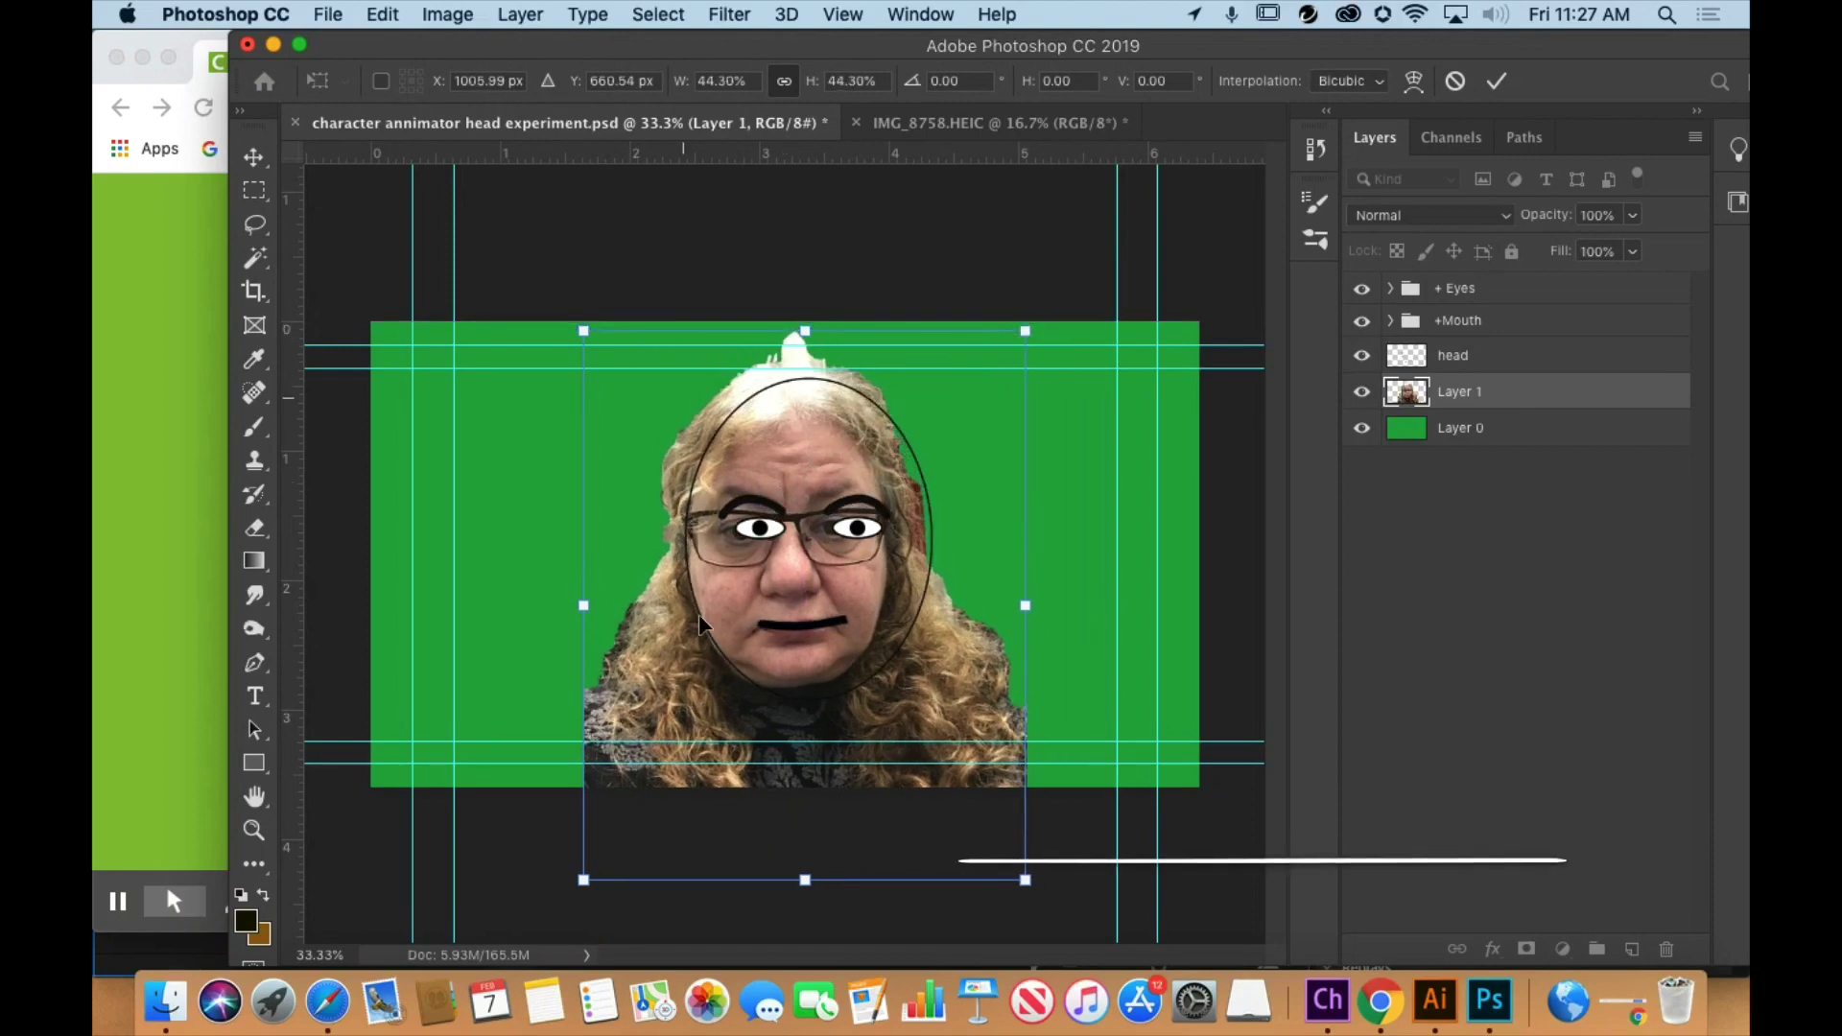
{"action": "left_click_drag", "start_coordinate": [583, 880], "coordinate": [594, 866]}
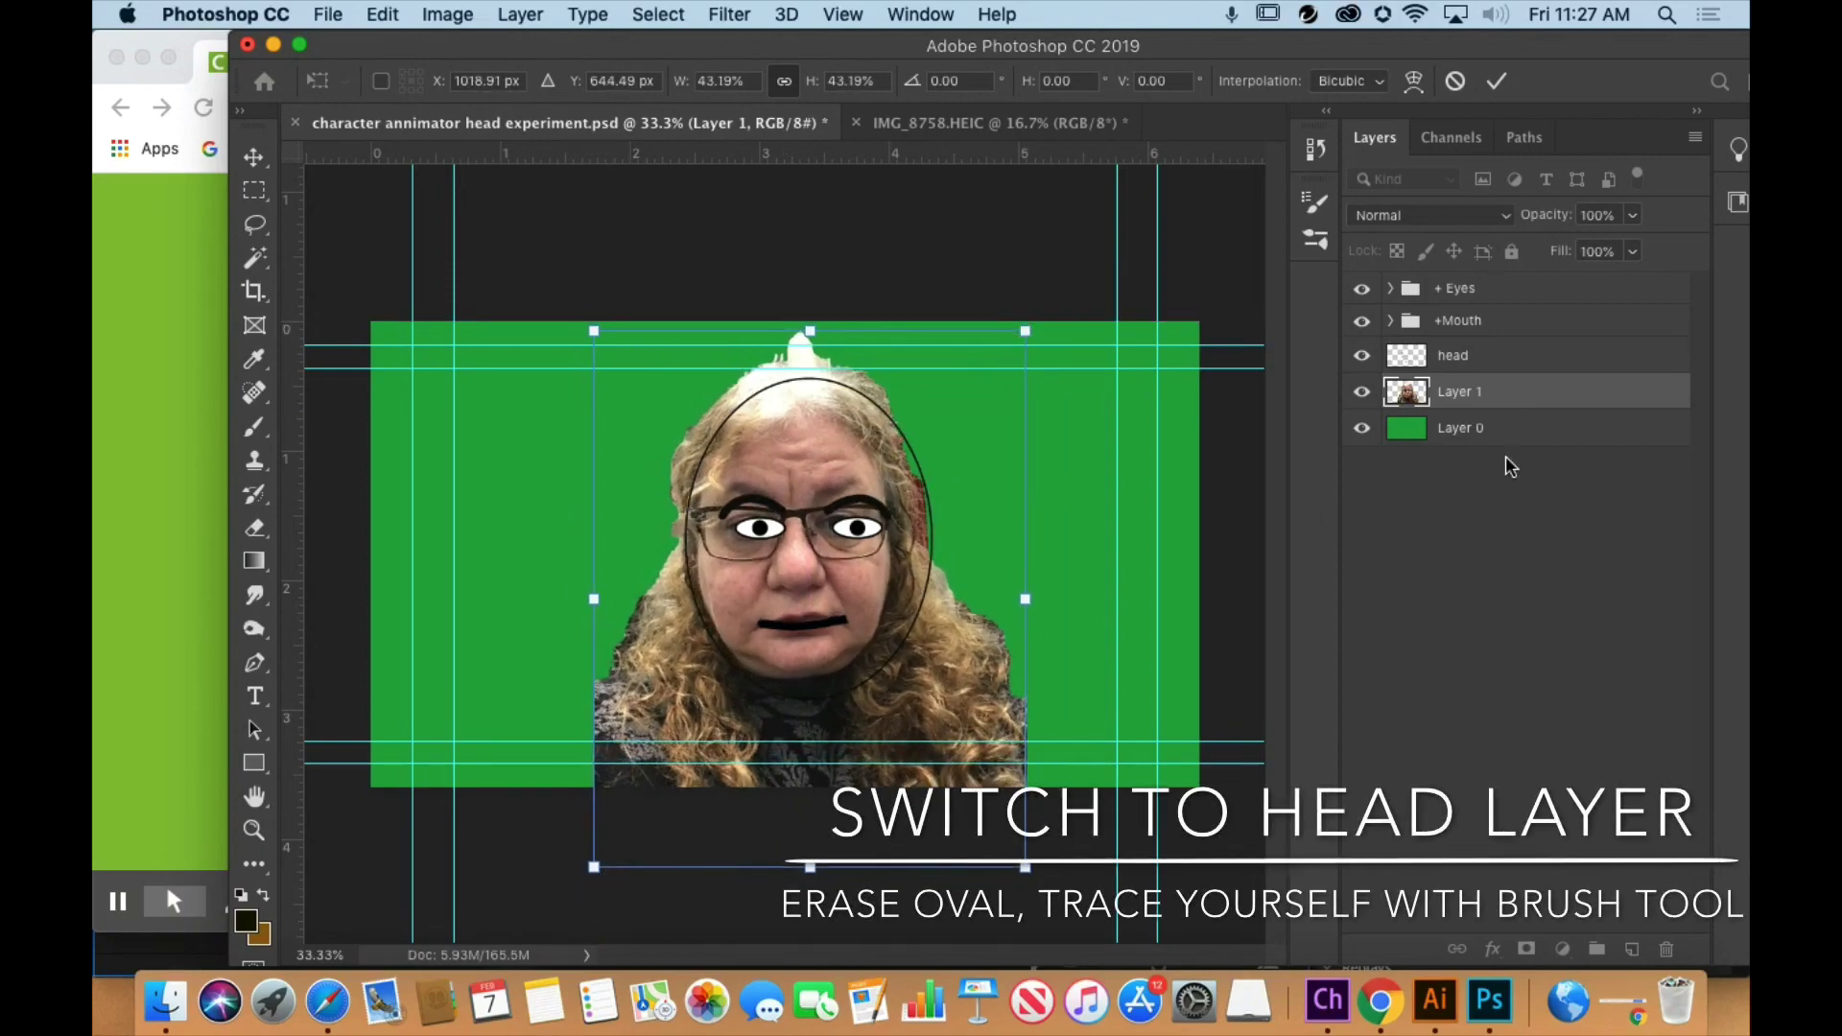
- Commit the transform and fade the photo Layer 1 to 48% opacity
{"action": "left_click", "coordinate": [1502, 83]}
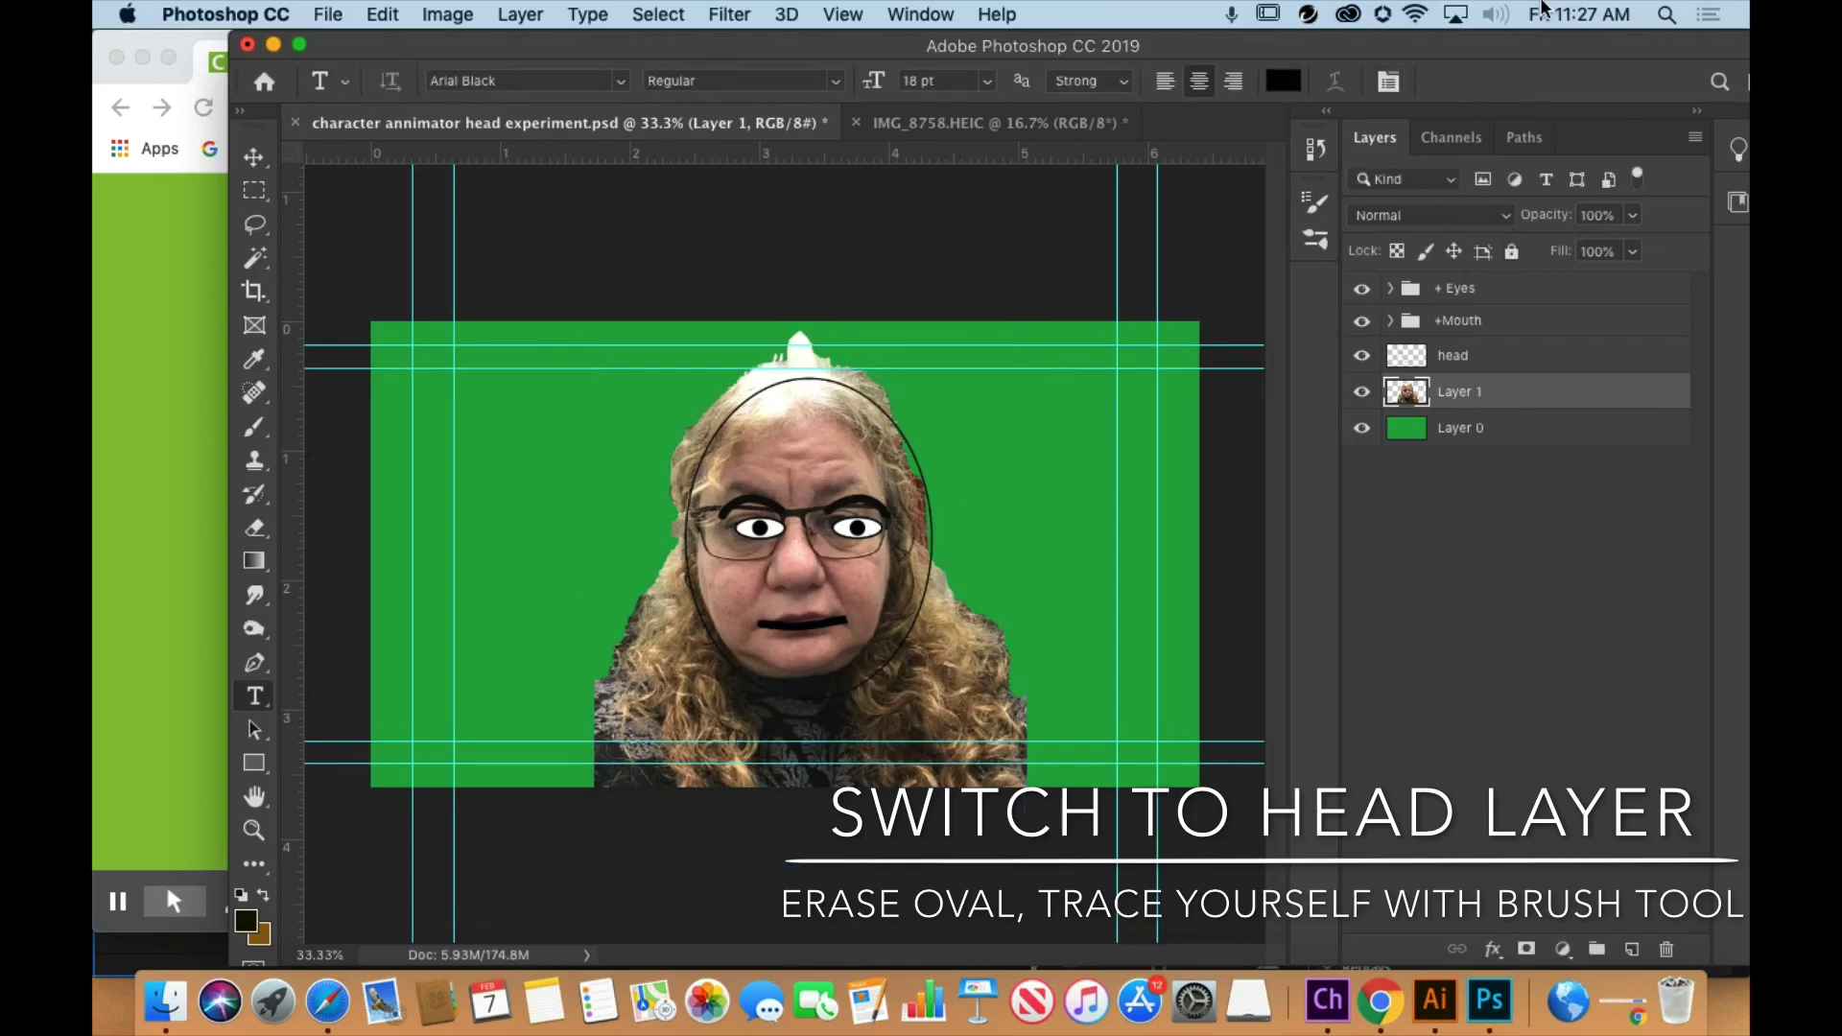
{"action": "left_click", "coordinate": [1632, 215]}
{"action": "left_click_drag", "start_coordinate": [1636, 246], "coordinate": [1571, 257]}
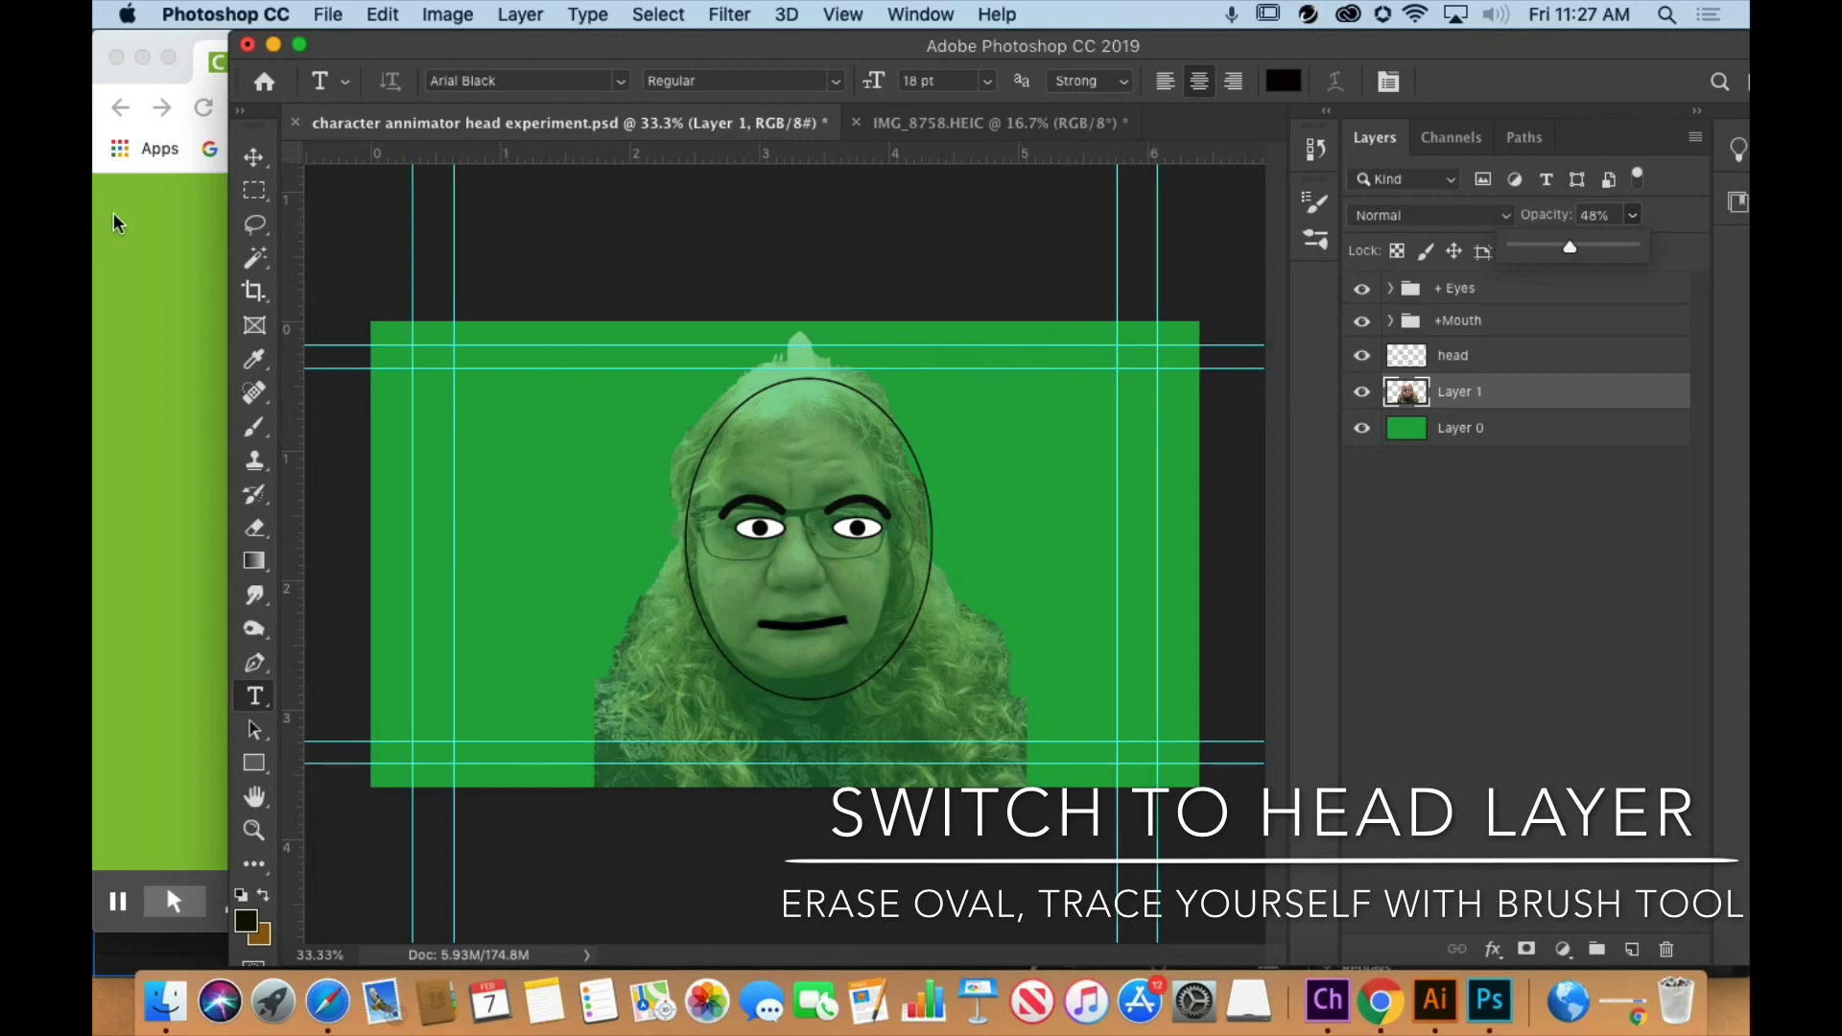
{"action": "key", "text": "v"}
{"action": "left_click_drag", "start_coordinate": [773, 430], "coordinate": [775, 430]}
- Erase the drawn oval on the head layer, undoing a stray stroke on the photo
{"action": "left_click", "coordinate": [255, 428]}
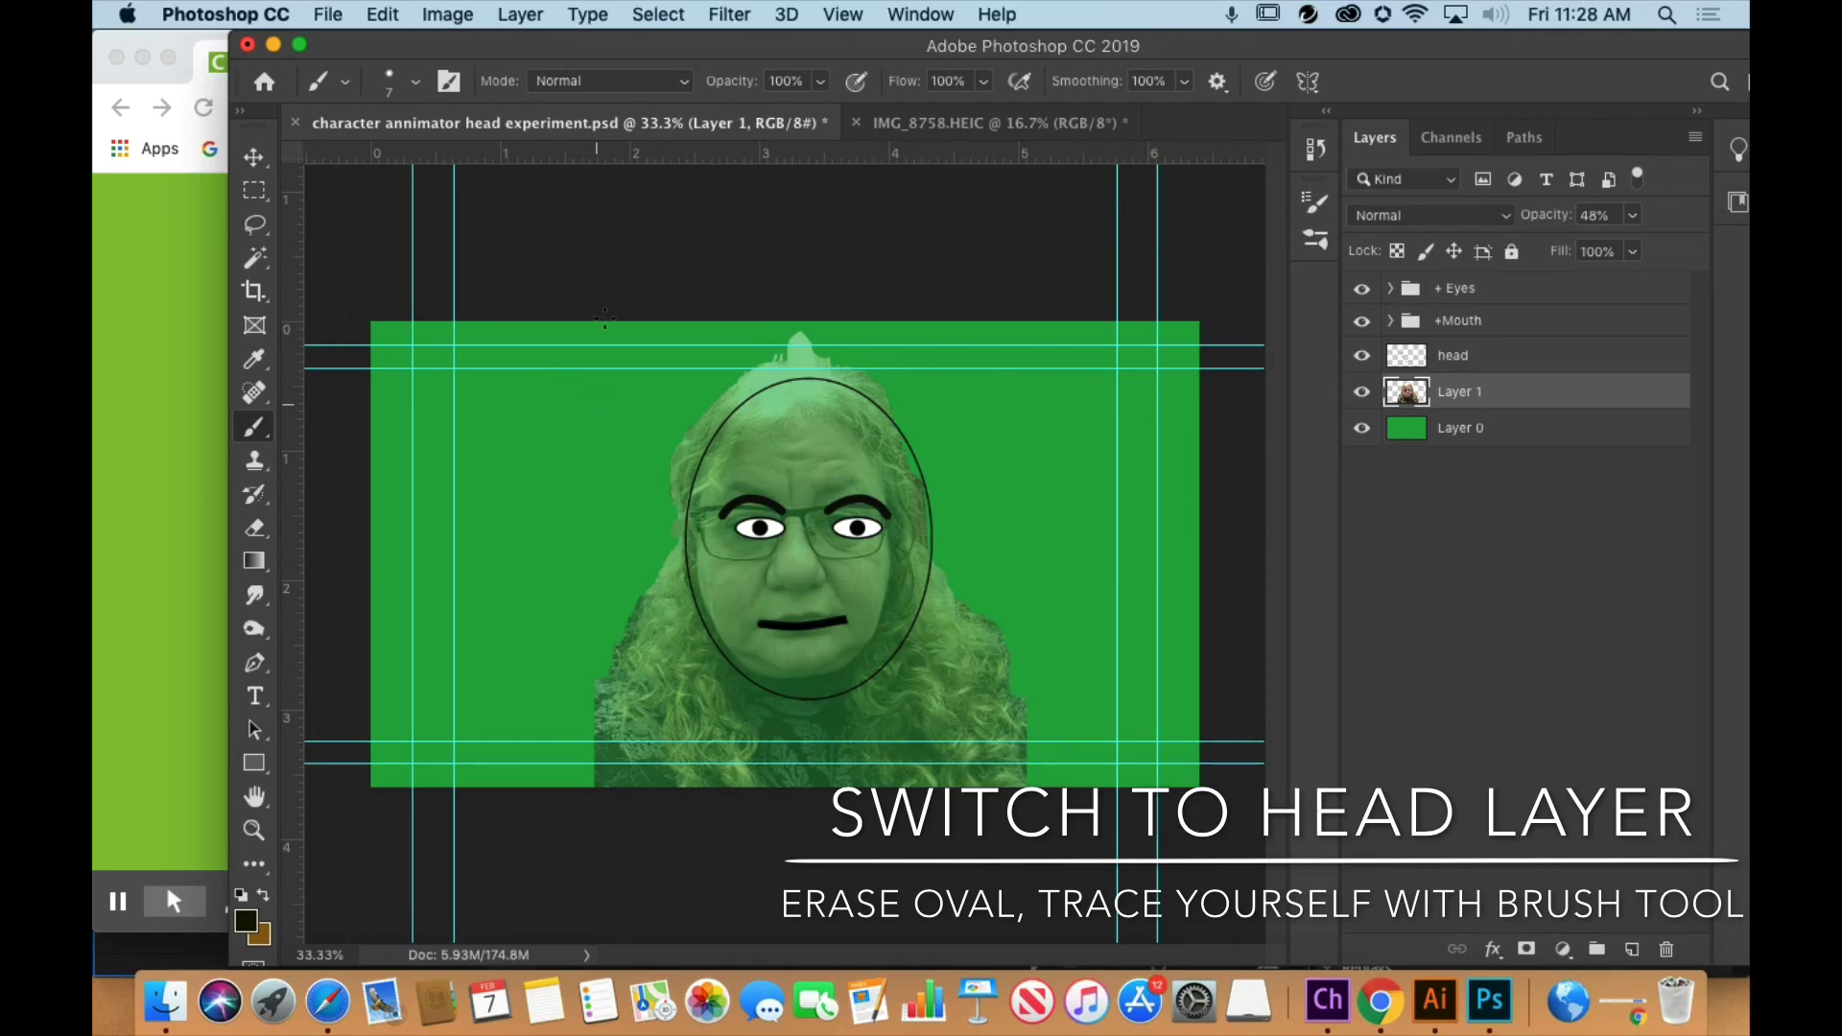
{"action": "left_click", "coordinate": [255, 527]}
{"action": "mouse_move", "coordinate": [724, 418]}
{"action": "left_mouse_down"}
{"action": "mouse_move", "coordinate": [692, 470]}
{"action": "mouse_move", "coordinate": [688, 584]}
{"action": "left_mouse_up"}
{"action": "key", "text": "super+z"}
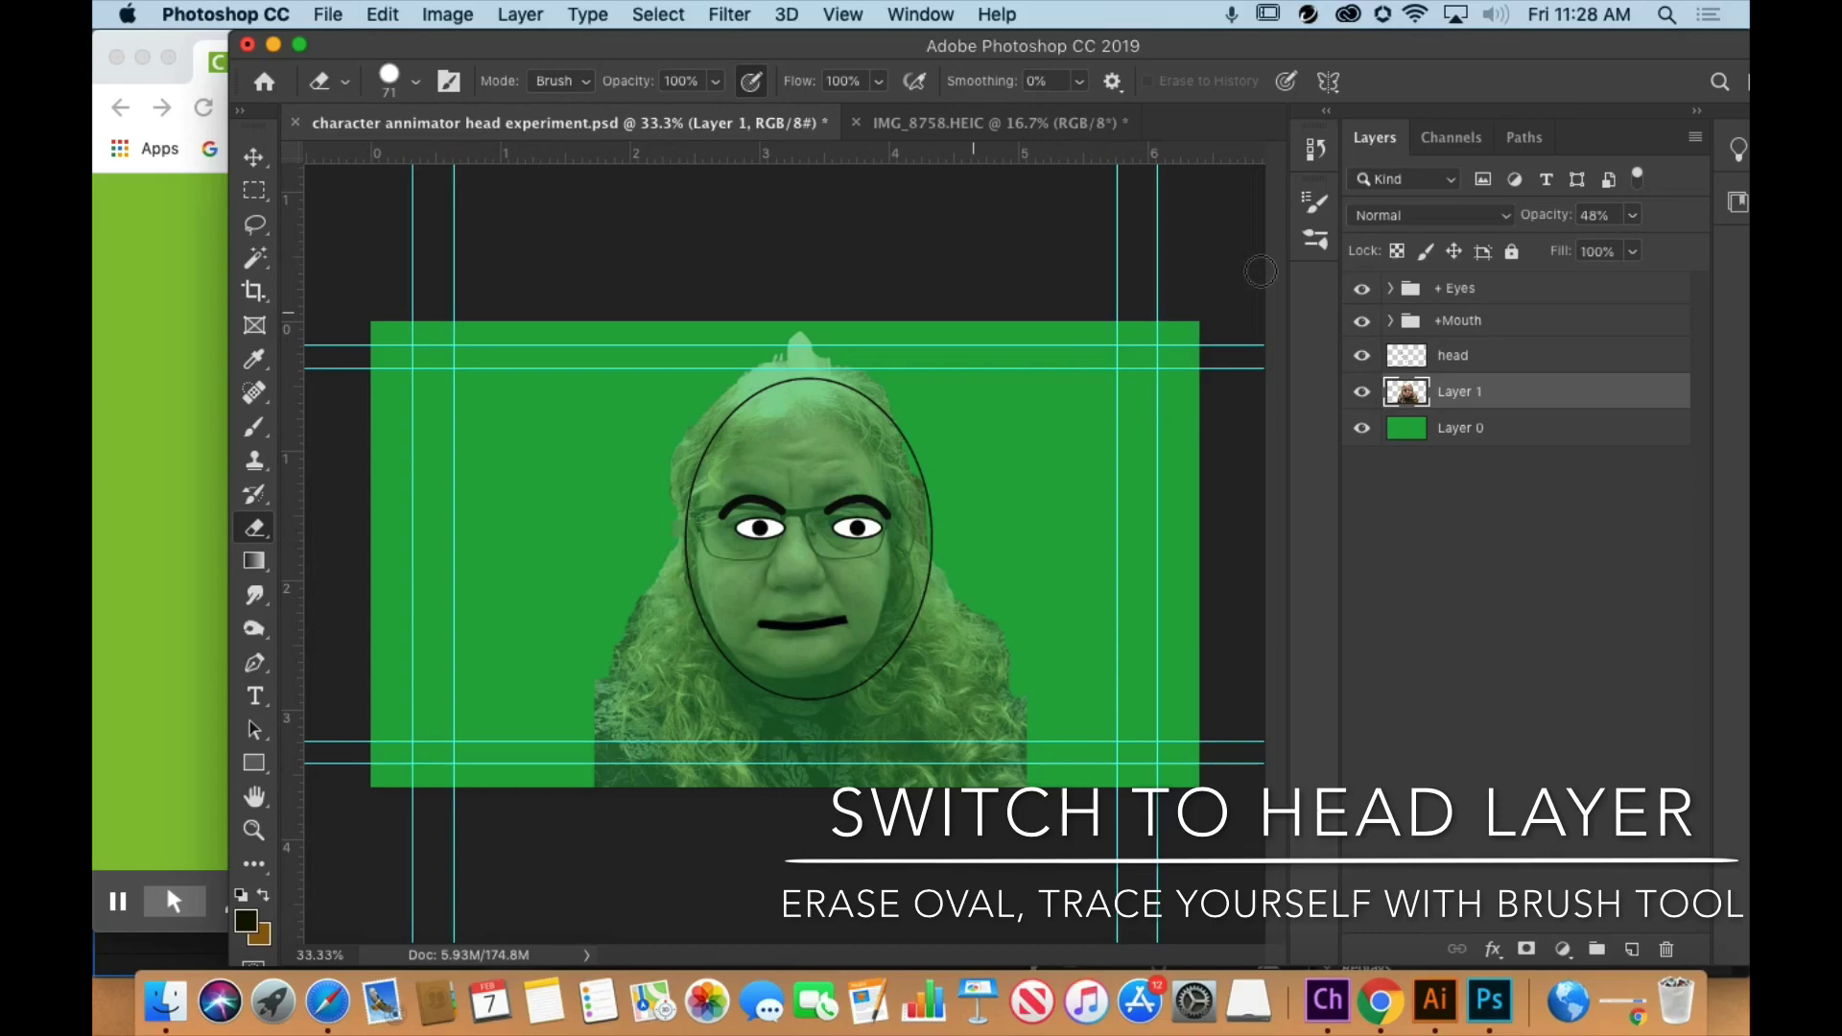
{"action": "left_click", "coordinate": [1437, 362]}
{"action": "mouse_move", "coordinate": [785, 382]}
{"action": "left_mouse_down"}
{"action": "mouse_move", "coordinate": [751, 398]}
{"action": "mouse_move", "coordinate": [682, 505]}
{"action": "mouse_move", "coordinate": [731, 660]}
{"action": "mouse_move", "coordinate": [782, 691]}
{"action": "mouse_move", "coordinate": [887, 666]}
{"action": "mouse_move", "coordinate": [934, 539]}
{"action": "mouse_move", "coordinate": [915, 464]}
{"action": "mouse_move", "coordinate": [851, 383]}
{"action": "mouse_move", "coordinate": [773, 382]}
{"action": "left_mouse_up"}
{"action": "left_click", "coordinate": [254, 427]}
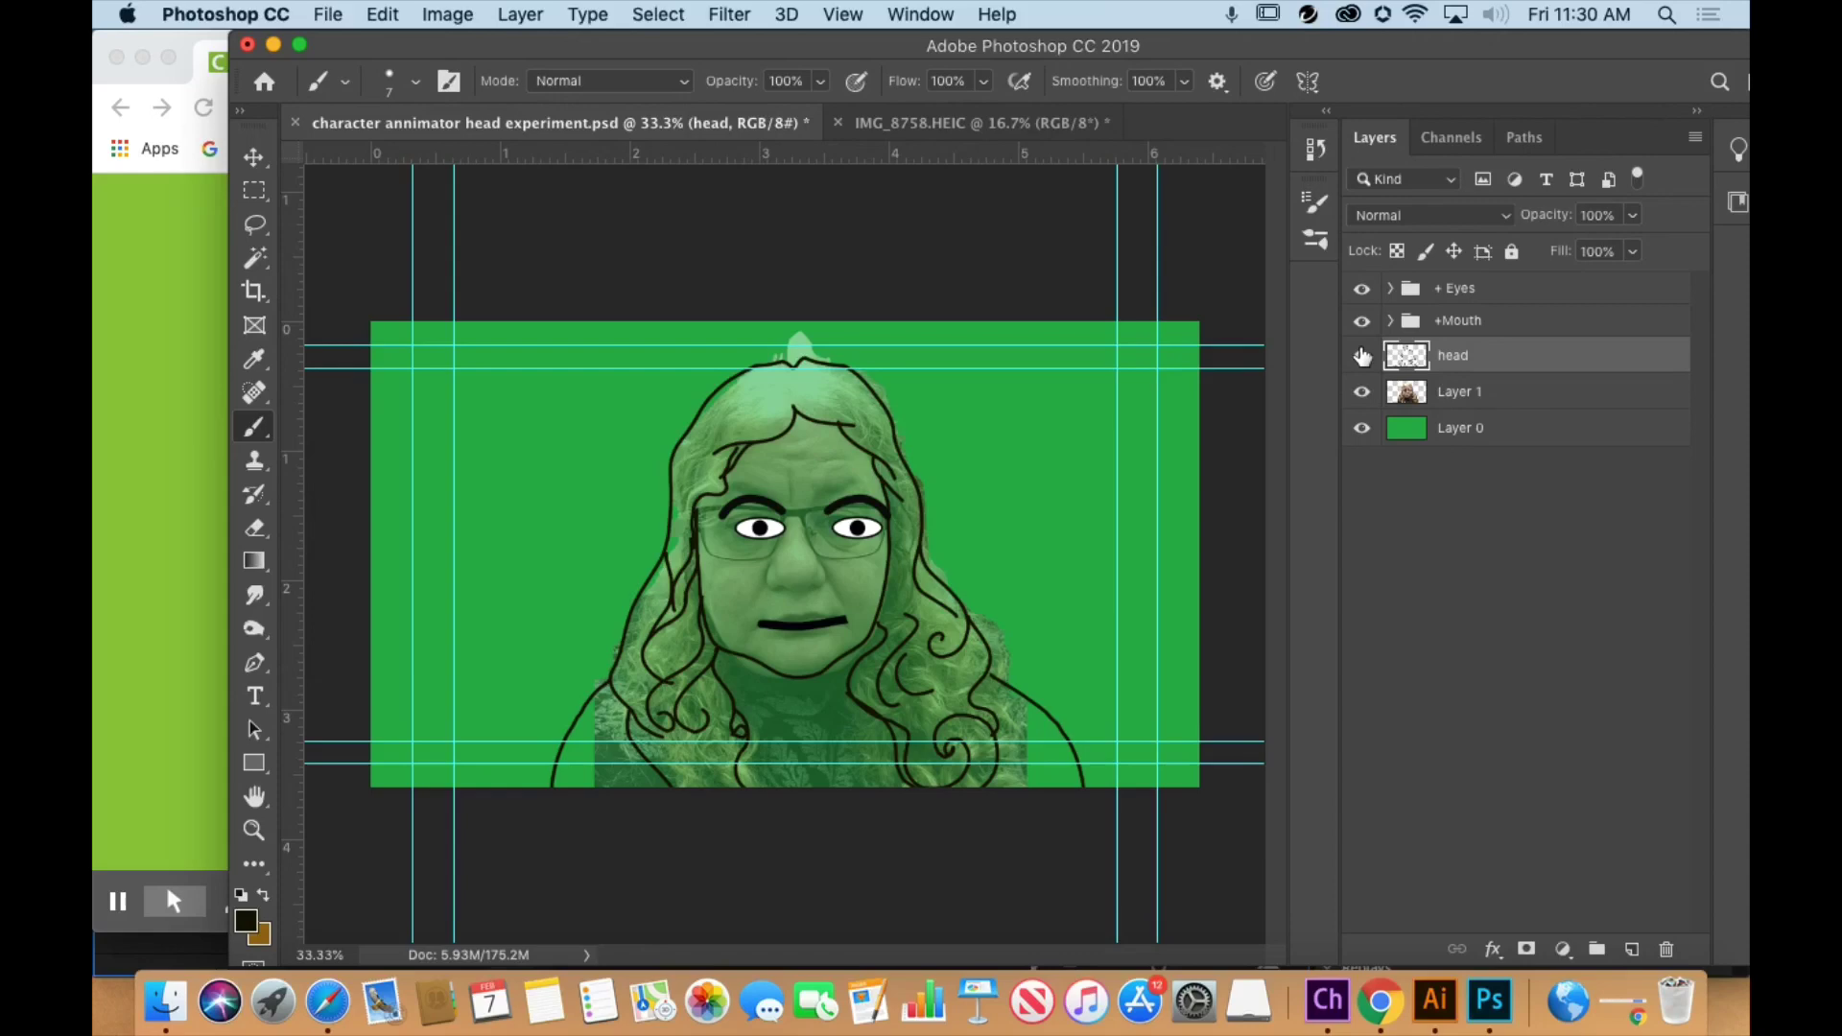
- Check the tracing by toggling the photo layer, then restore Layer 1 to 100% opacity
{"action": "left_click", "coordinate": [1361, 392]}
{"action": "left_click", "coordinate": [1361, 392]}
{"action": "left_click", "coordinate": [1366, 395]}
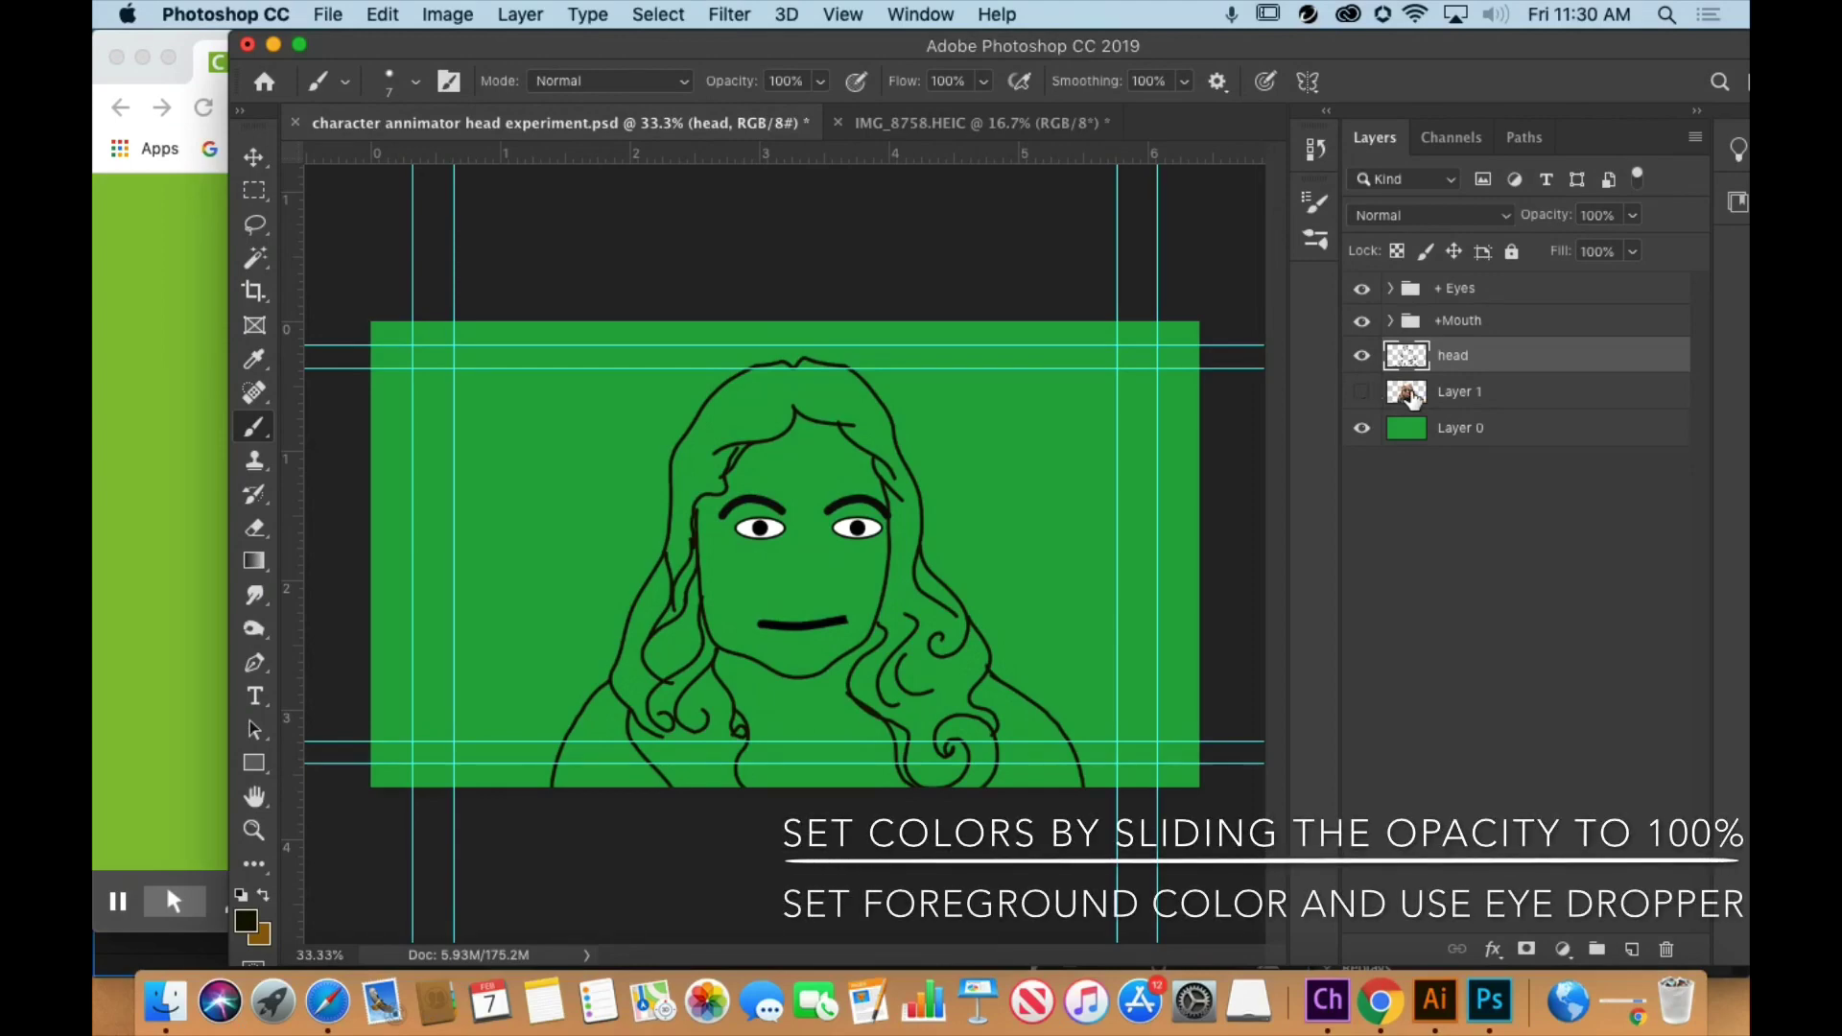
{"action": "left_click", "coordinate": [1361, 393]}
{"action": "left_click", "coordinate": [1361, 356]}
{"action": "left_click", "coordinate": [1458, 392]}
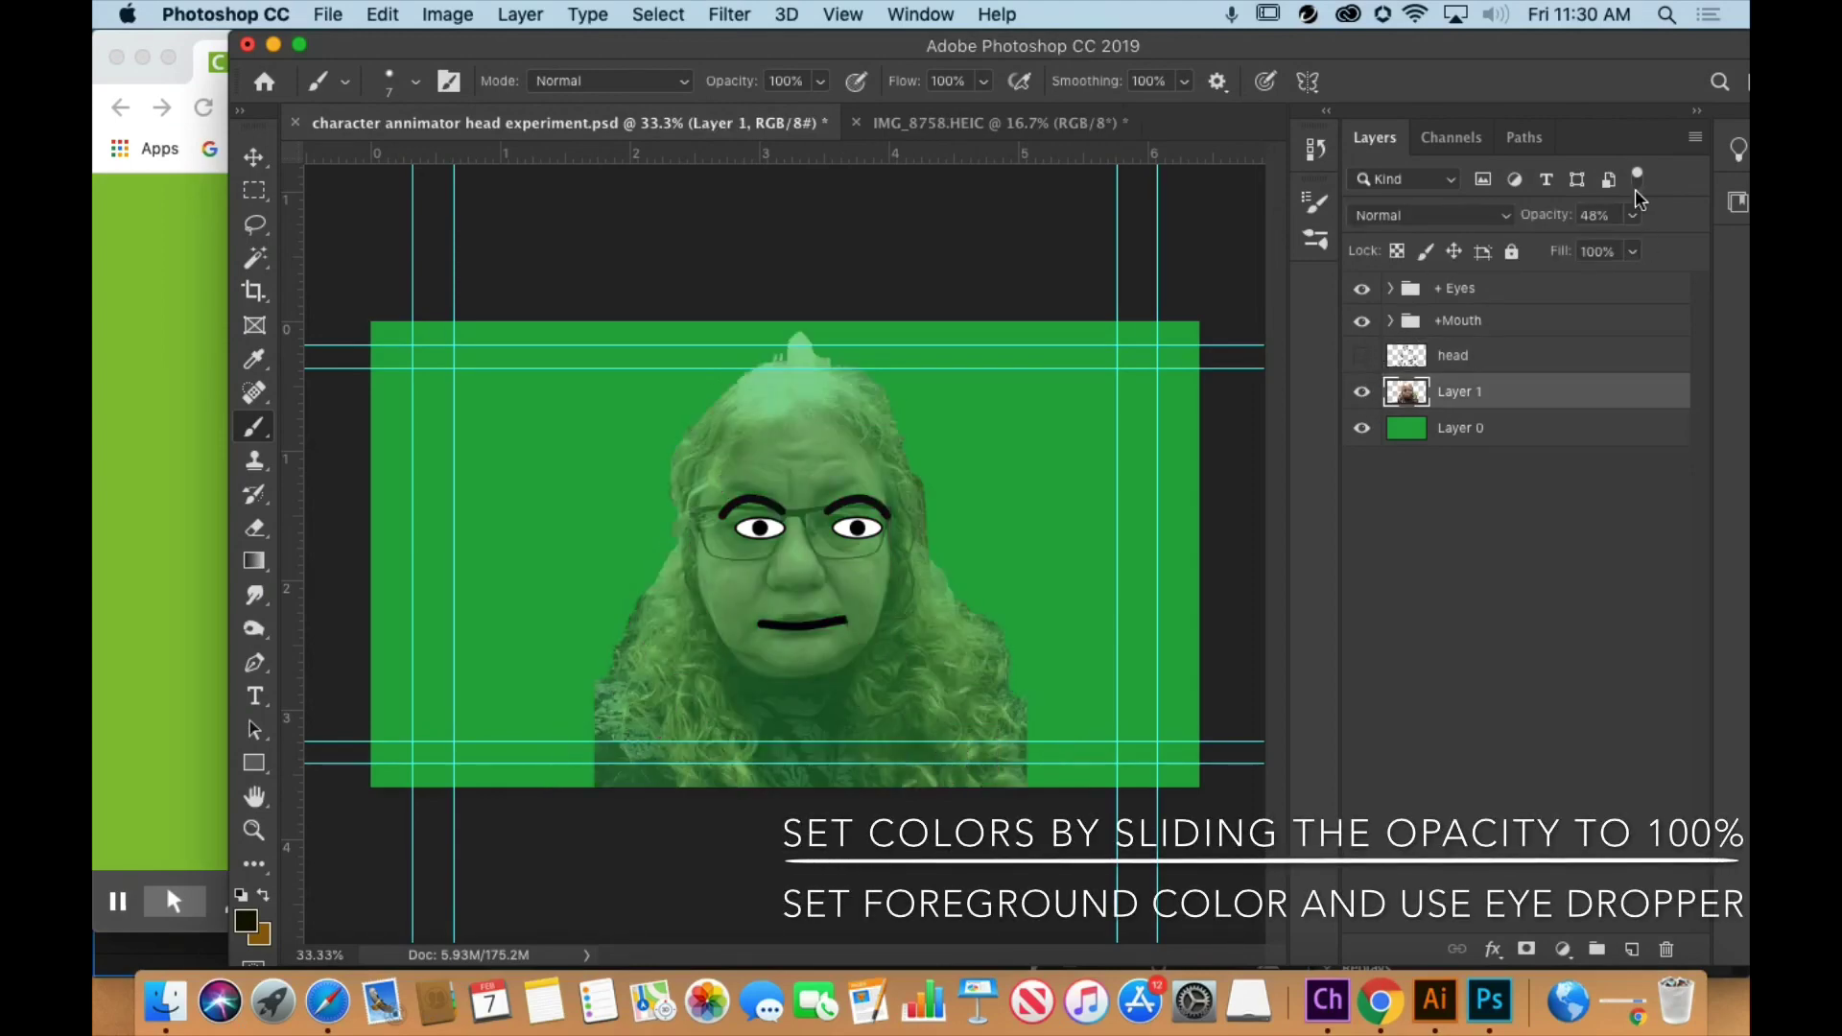
{"action": "left_click_drag", "start_coordinate": [1625, 259], "coordinate": [1747, 258]}
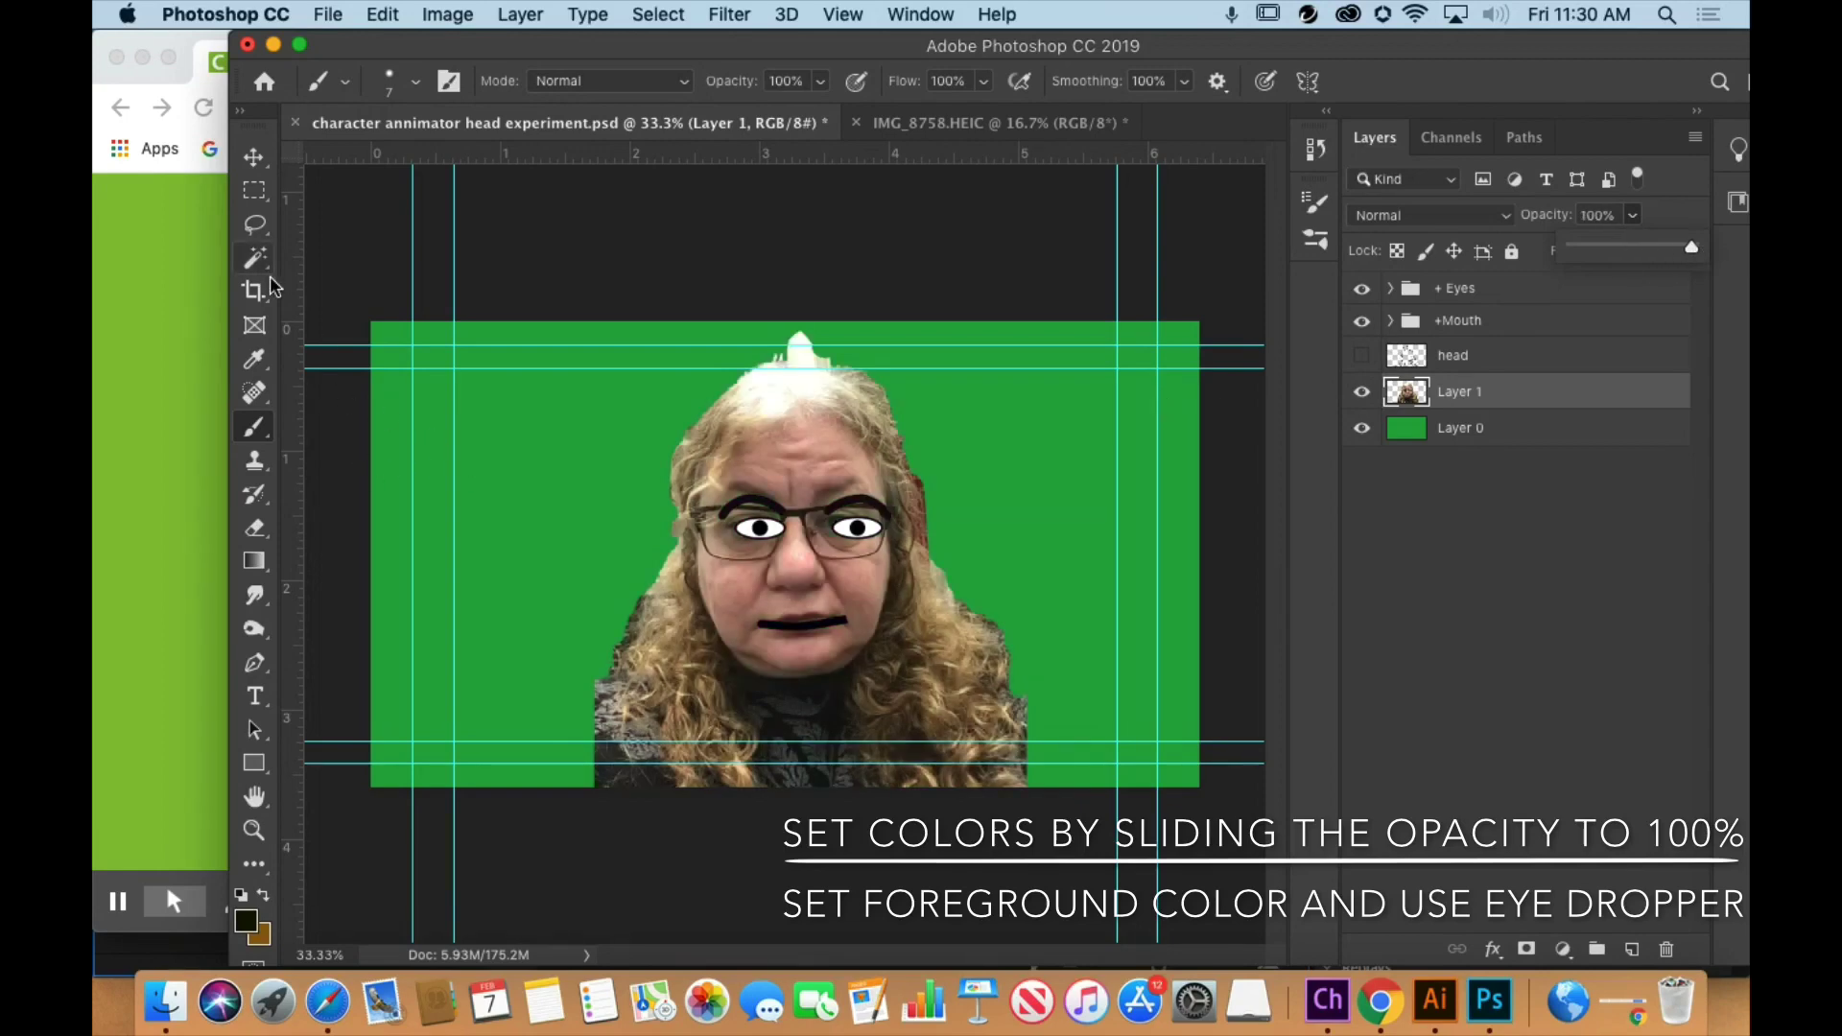
- Sample the pink skin tone fbc0bd as foreground, then show only the head layer
{"action": "left_click", "coordinate": [245, 919]}
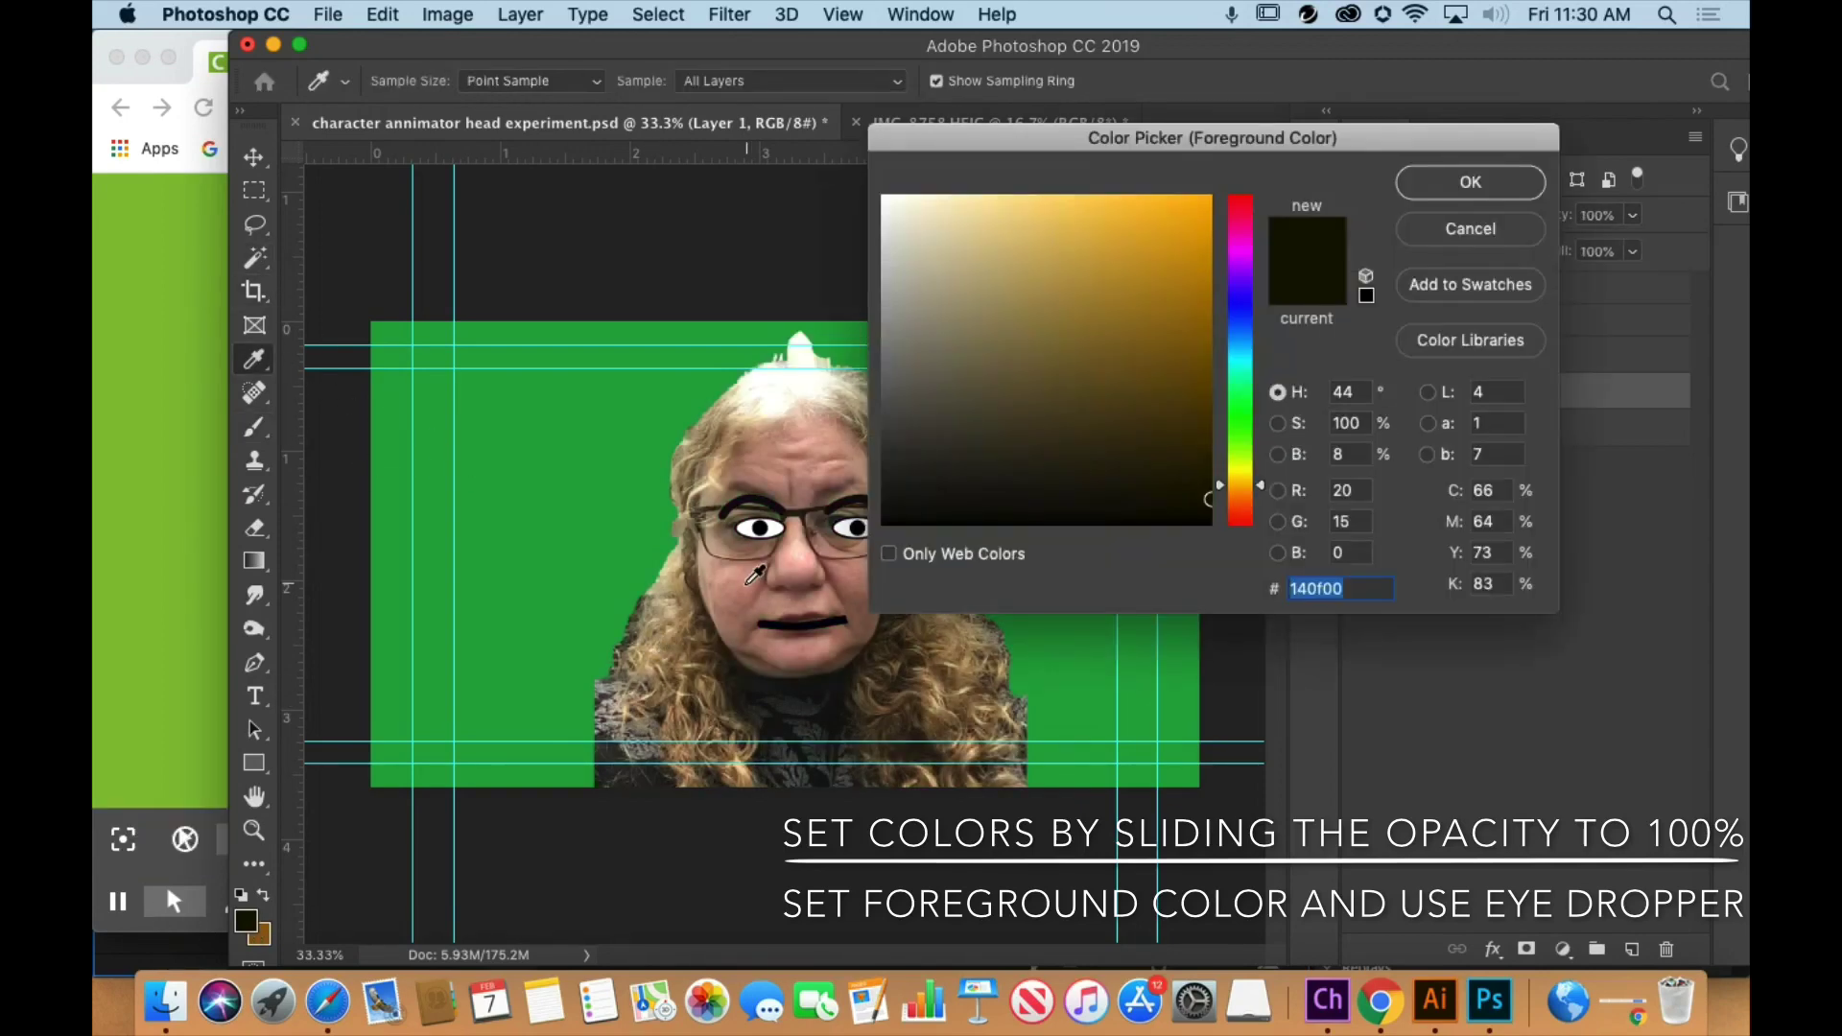
{"action": "left_click", "coordinate": [809, 557]}
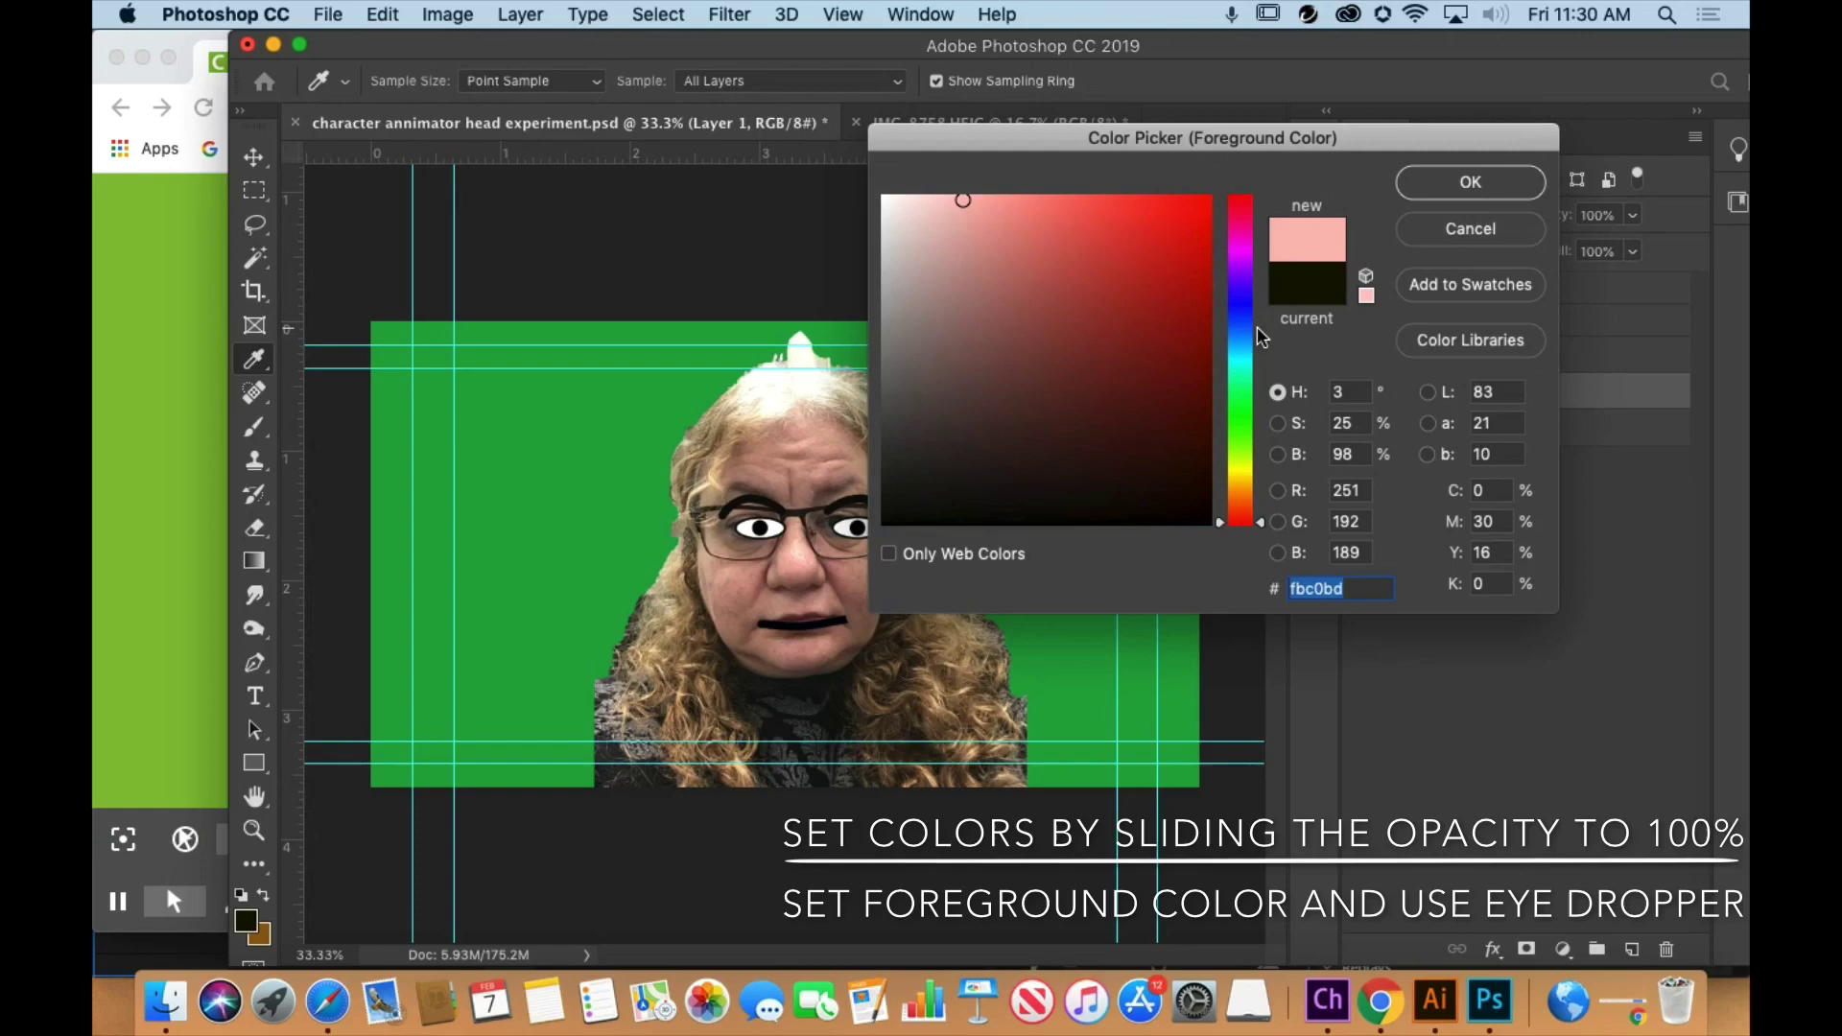
{"action": "left_click", "coordinate": [1450, 188]}
{"action": "left_click", "coordinate": [1361, 355]}
{"action": "left_click", "coordinate": [1361, 391]}
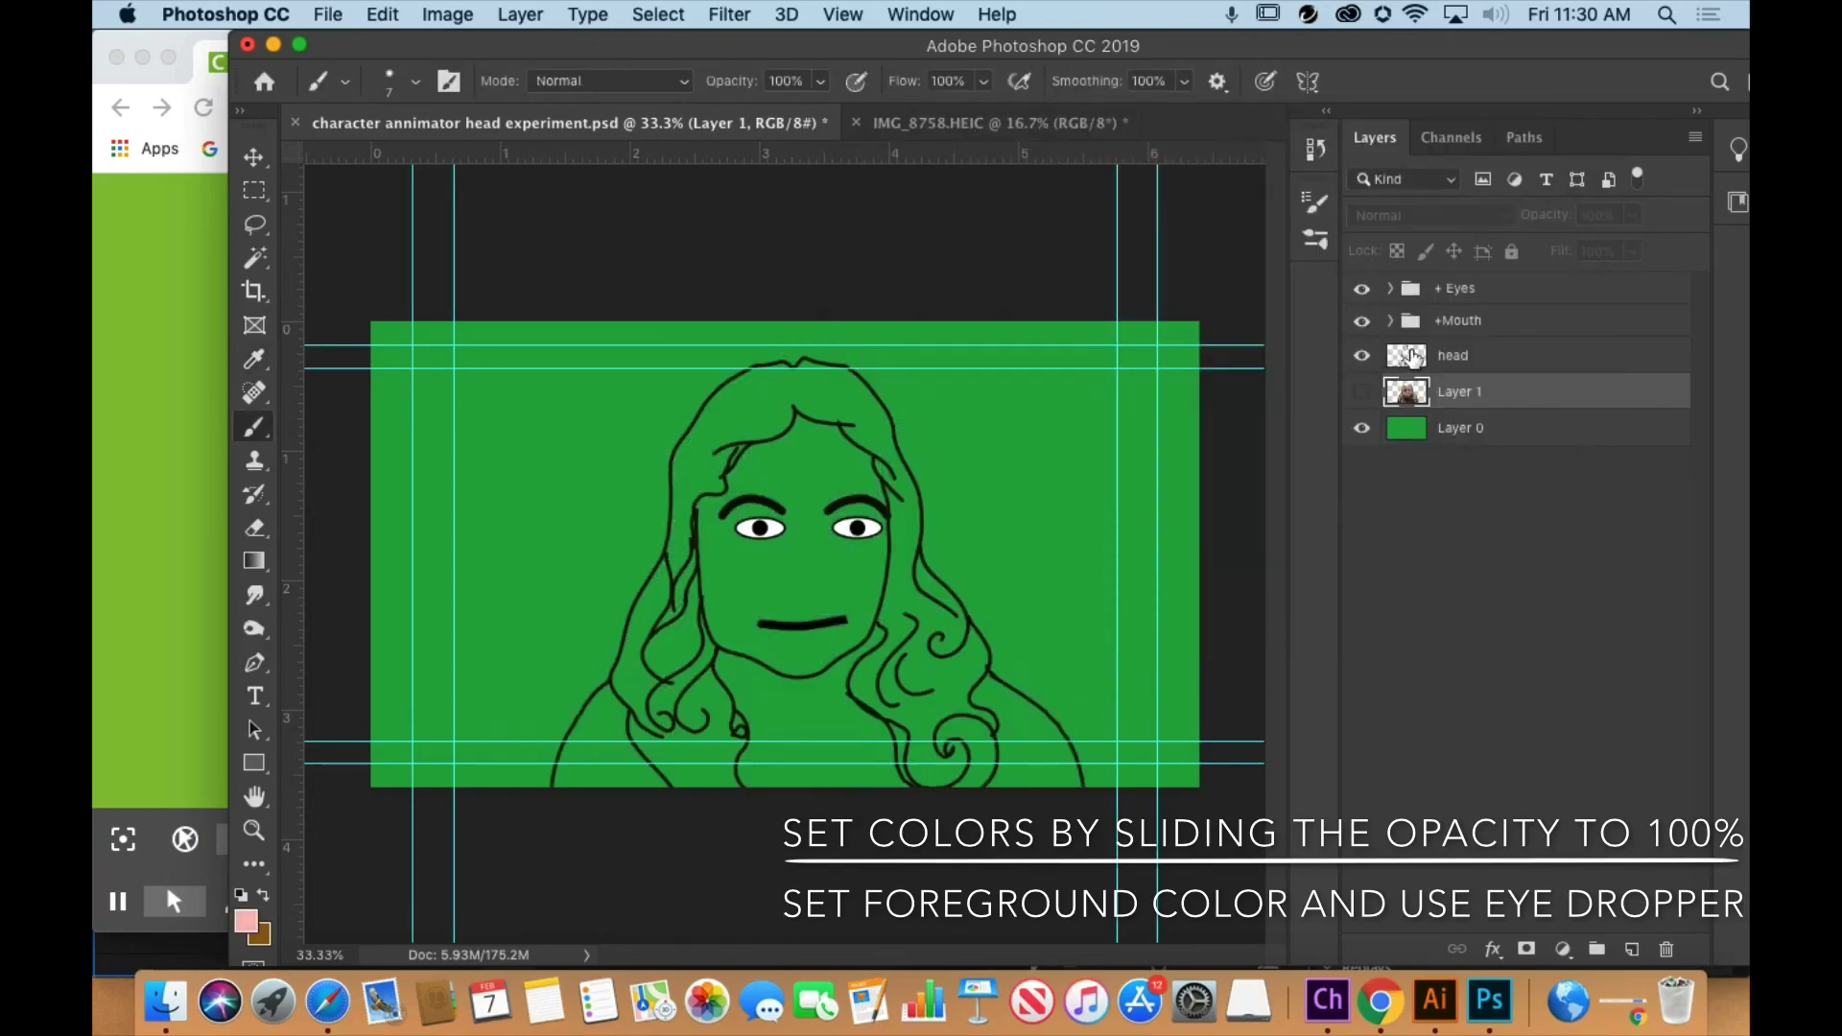
{"action": "left_click", "coordinate": [1453, 355]}
- Magic Wand the face, fill it with the pink foreground colour, and deselect
{"action": "key", "text": "w"}
{"action": "left_click", "coordinate": [768, 461]}
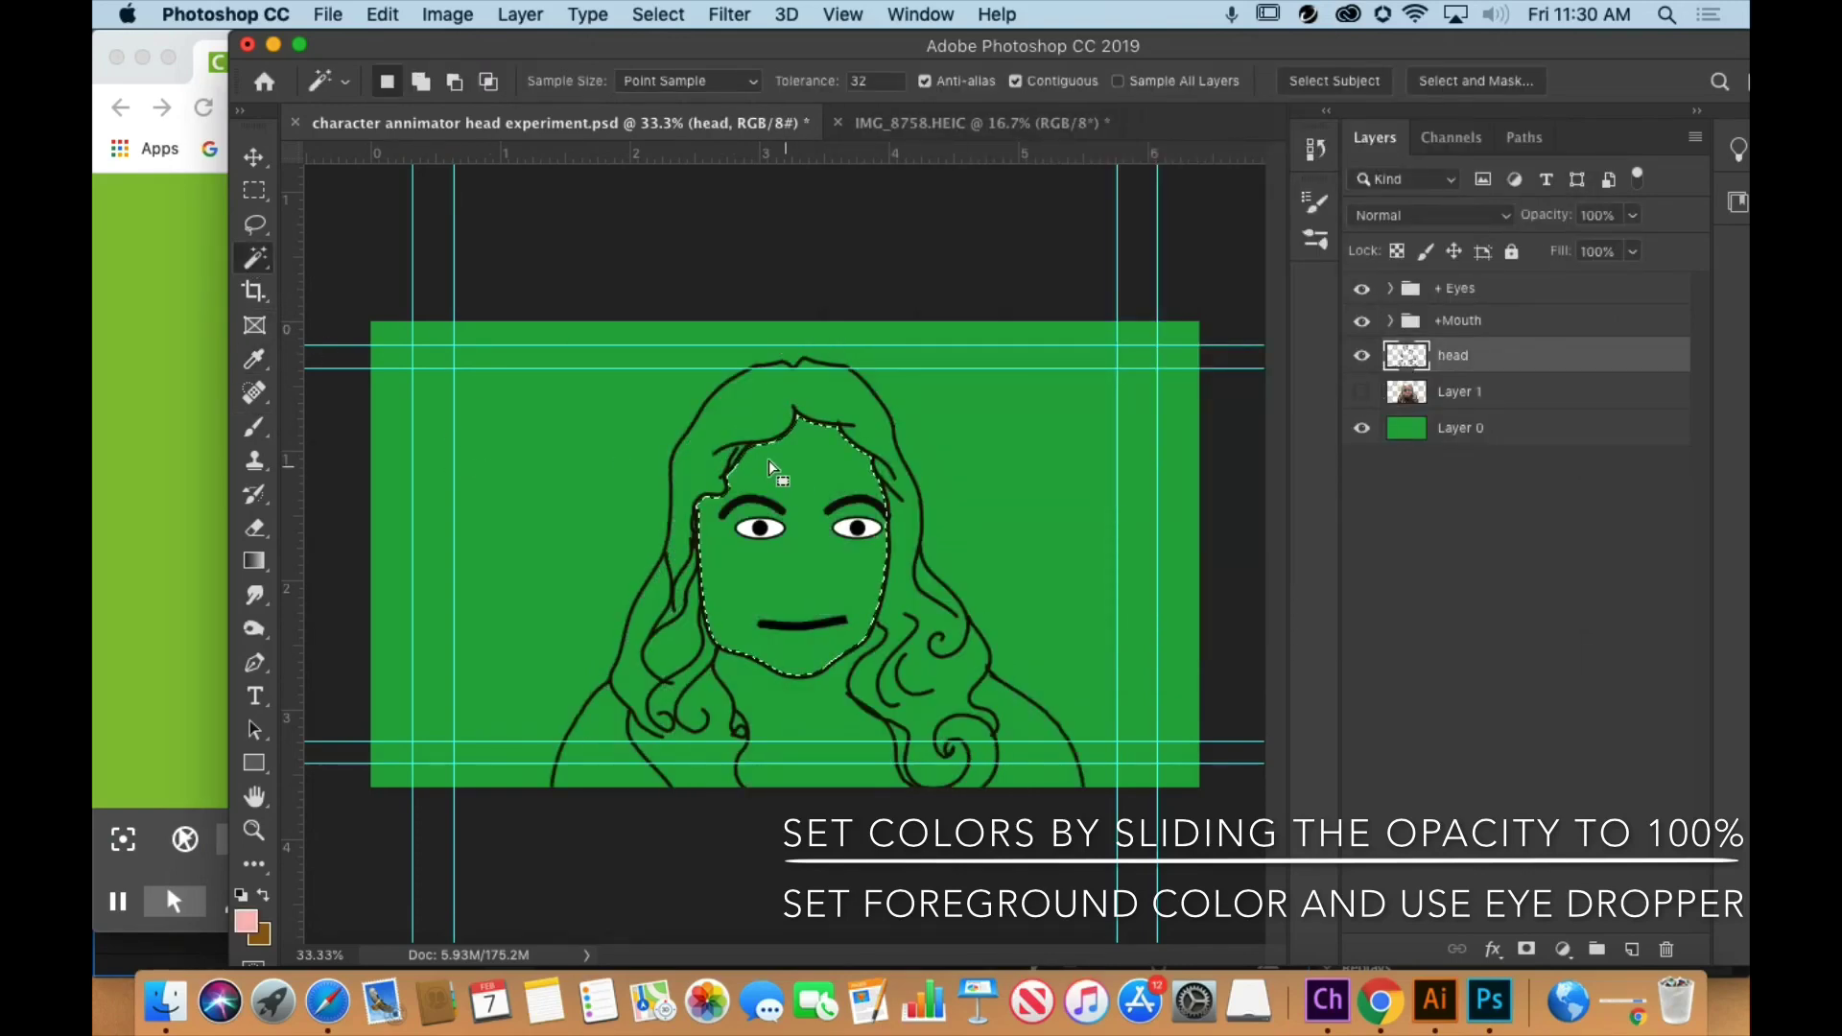
{"action": "left_click", "coordinate": [383, 14]}
{"action": "left_click", "coordinate": [400, 425]}
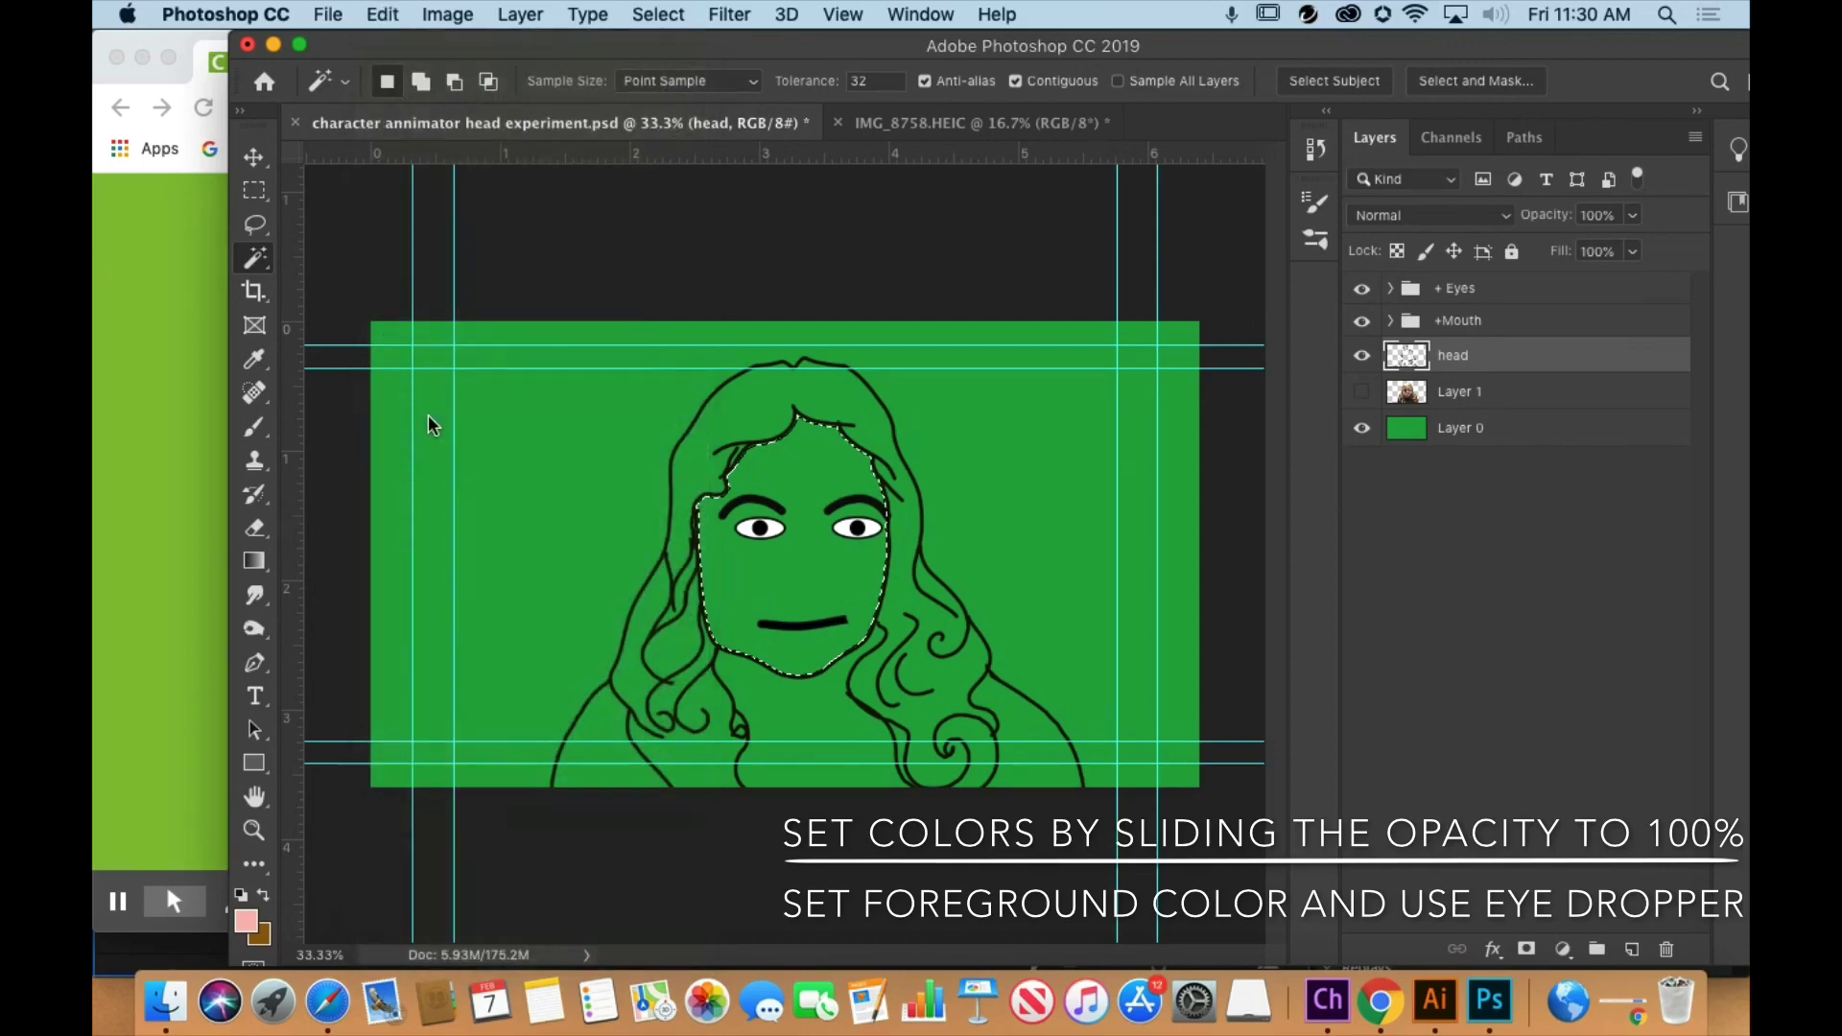
{"action": "left_click", "coordinate": [1615, 694]}
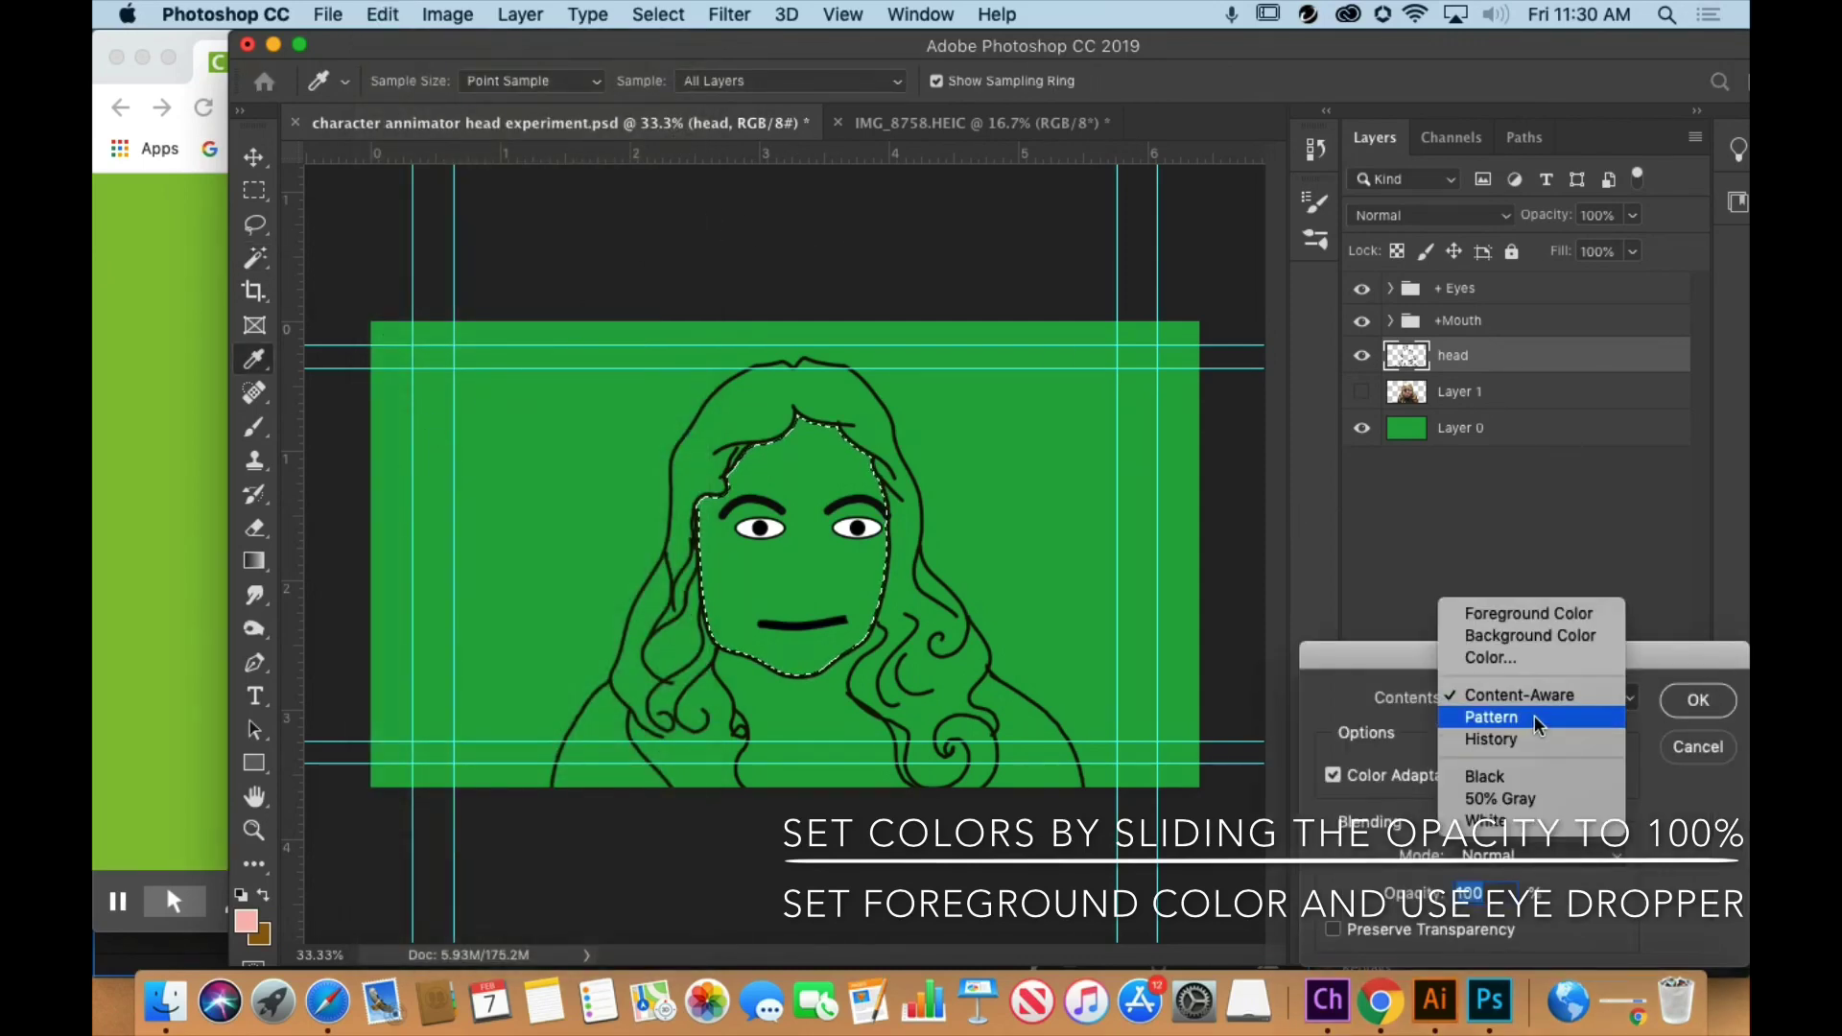
{"action": "left_click", "coordinate": [1540, 618]}
{"action": "left_click", "coordinate": [1697, 700]}
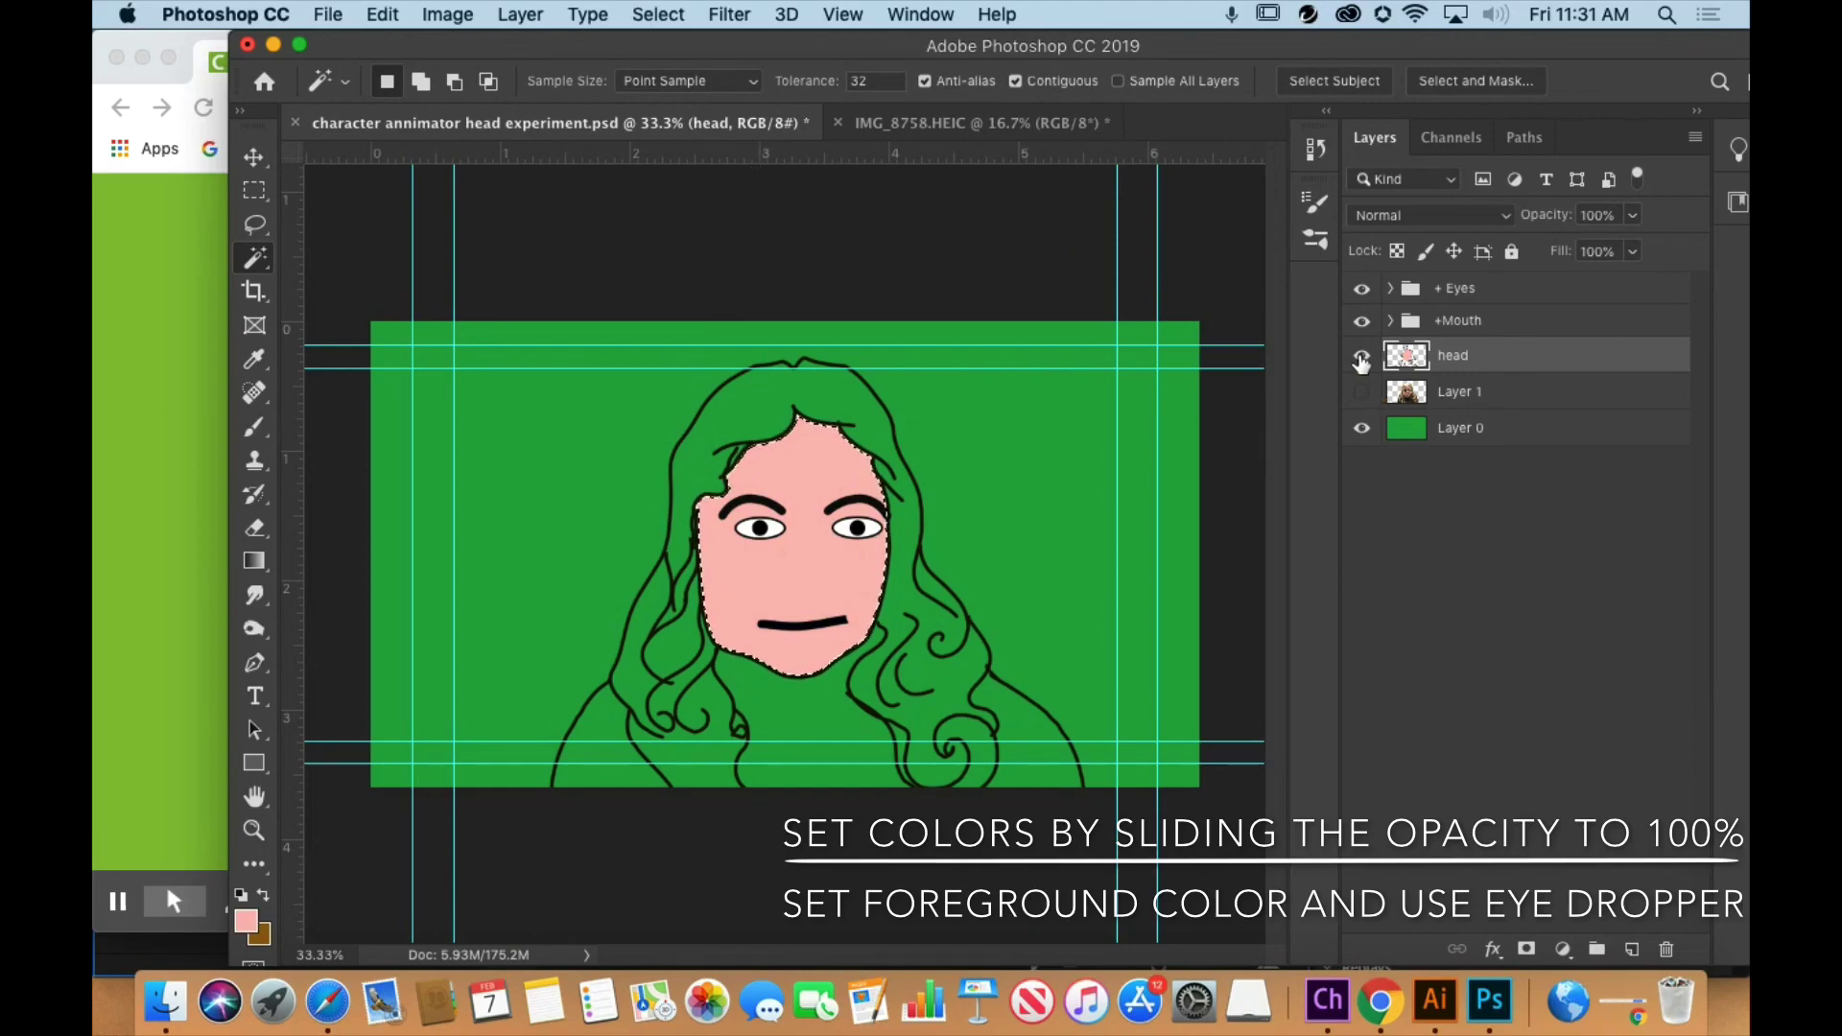
{"action": "left_click", "coordinate": [659, 18]}
{"action": "left_click", "coordinate": [669, 76]}
- Select the hair and curls, sample brown from the photo's hair, and fill them
{"action": "left_click", "coordinate": [809, 395]}
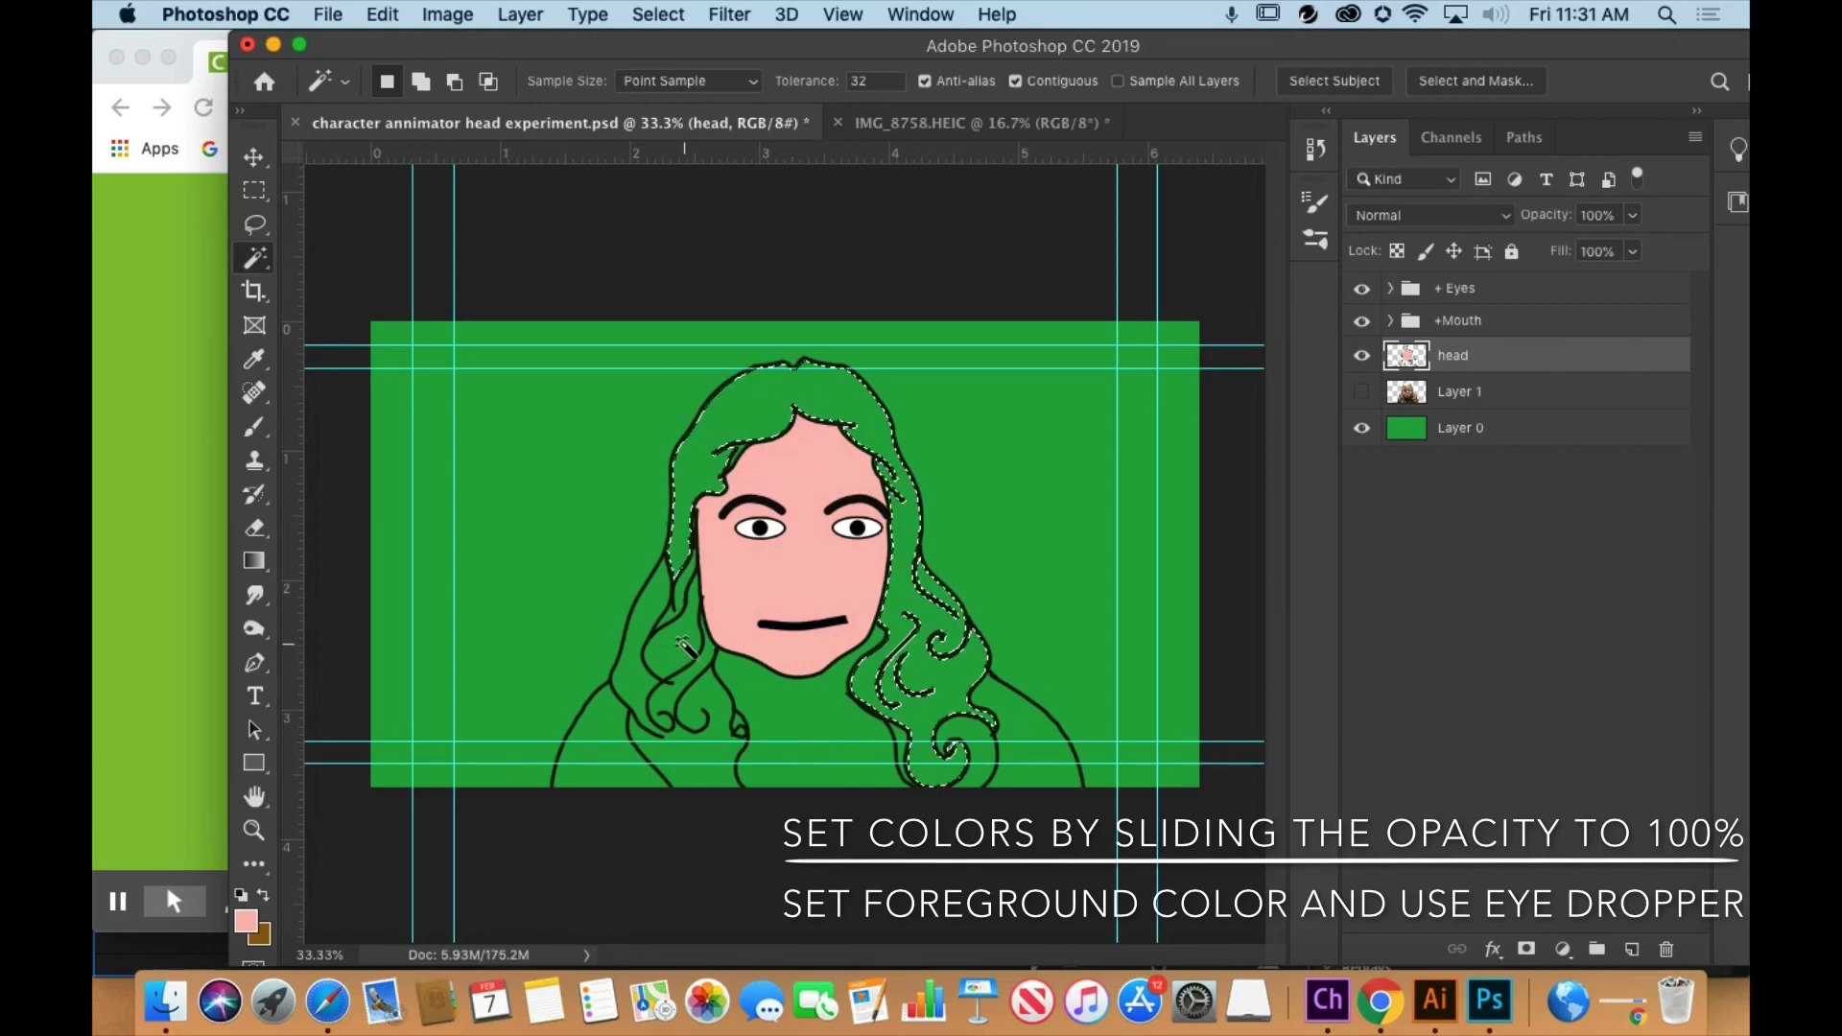
{"action": "left_click", "coordinate": [651, 660], "text": "shift"}
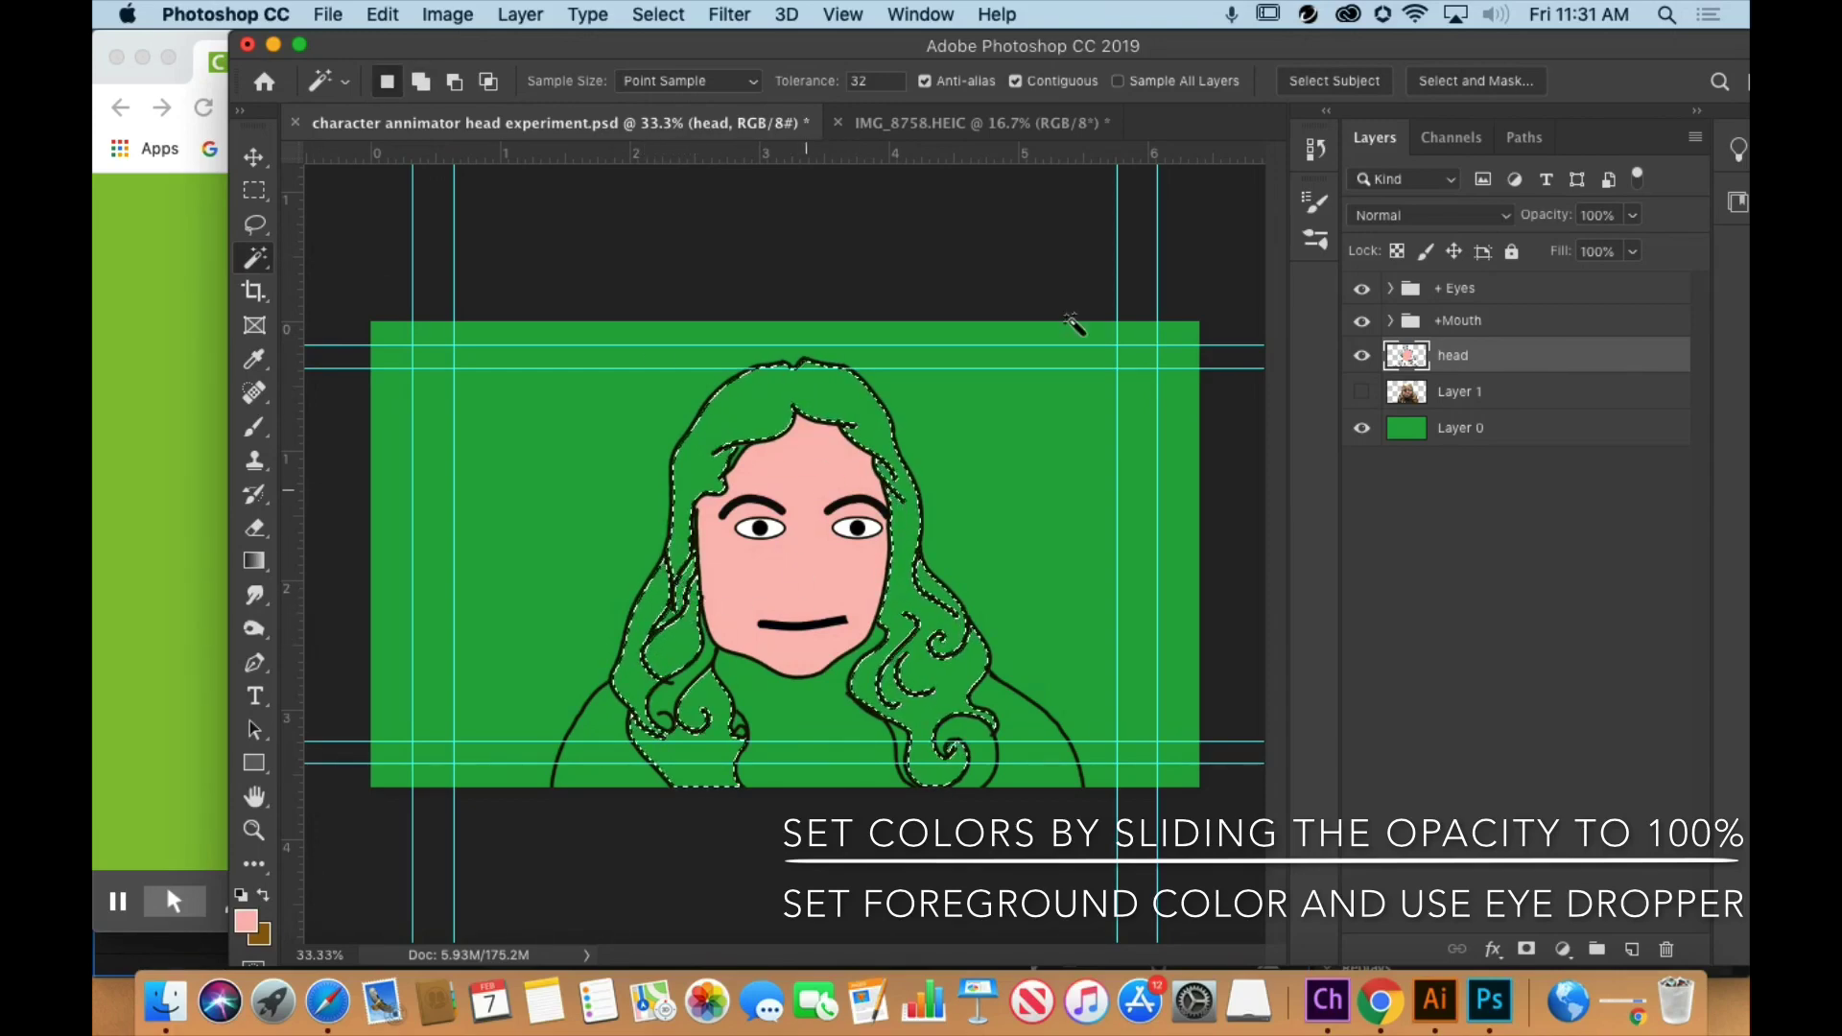
{"action": "left_click", "coordinate": [1361, 355]}
{"action": "left_click", "coordinate": [1362, 391]}
{"action": "left_click", "coordinate": [1407, 392]}
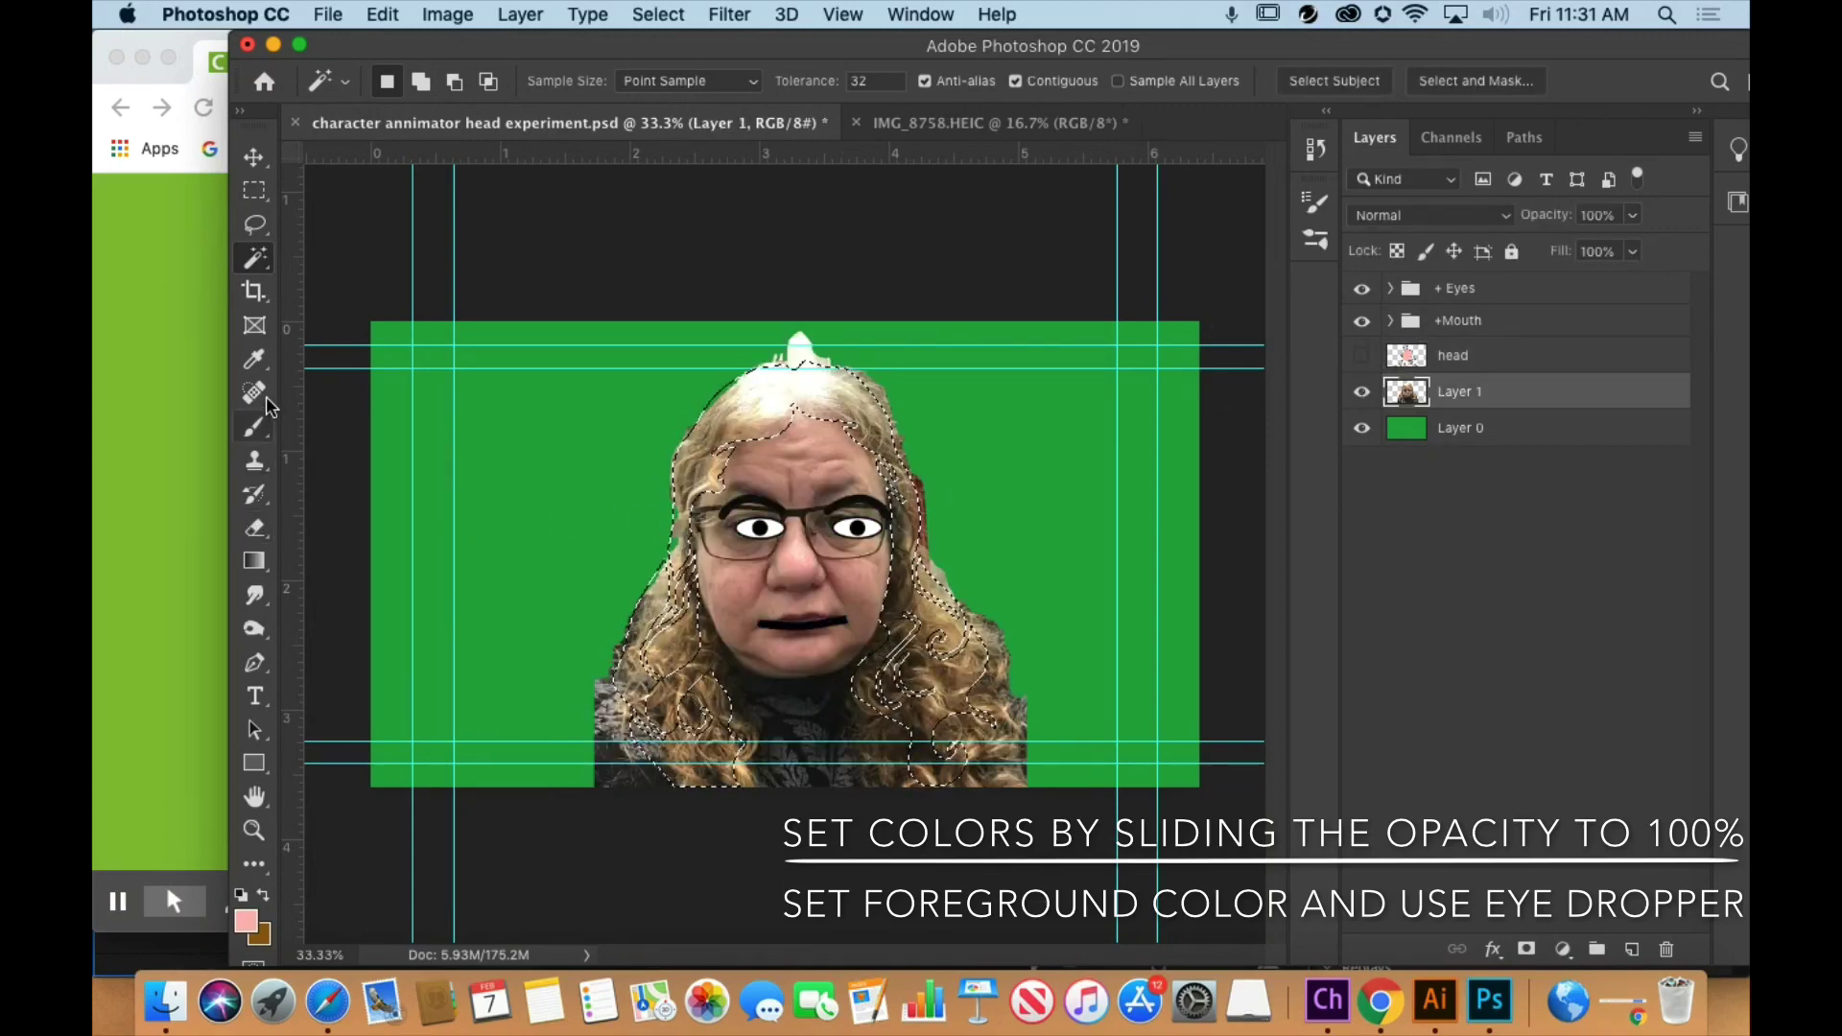
{"action": "left_click", "coordinate": [245, 920]}
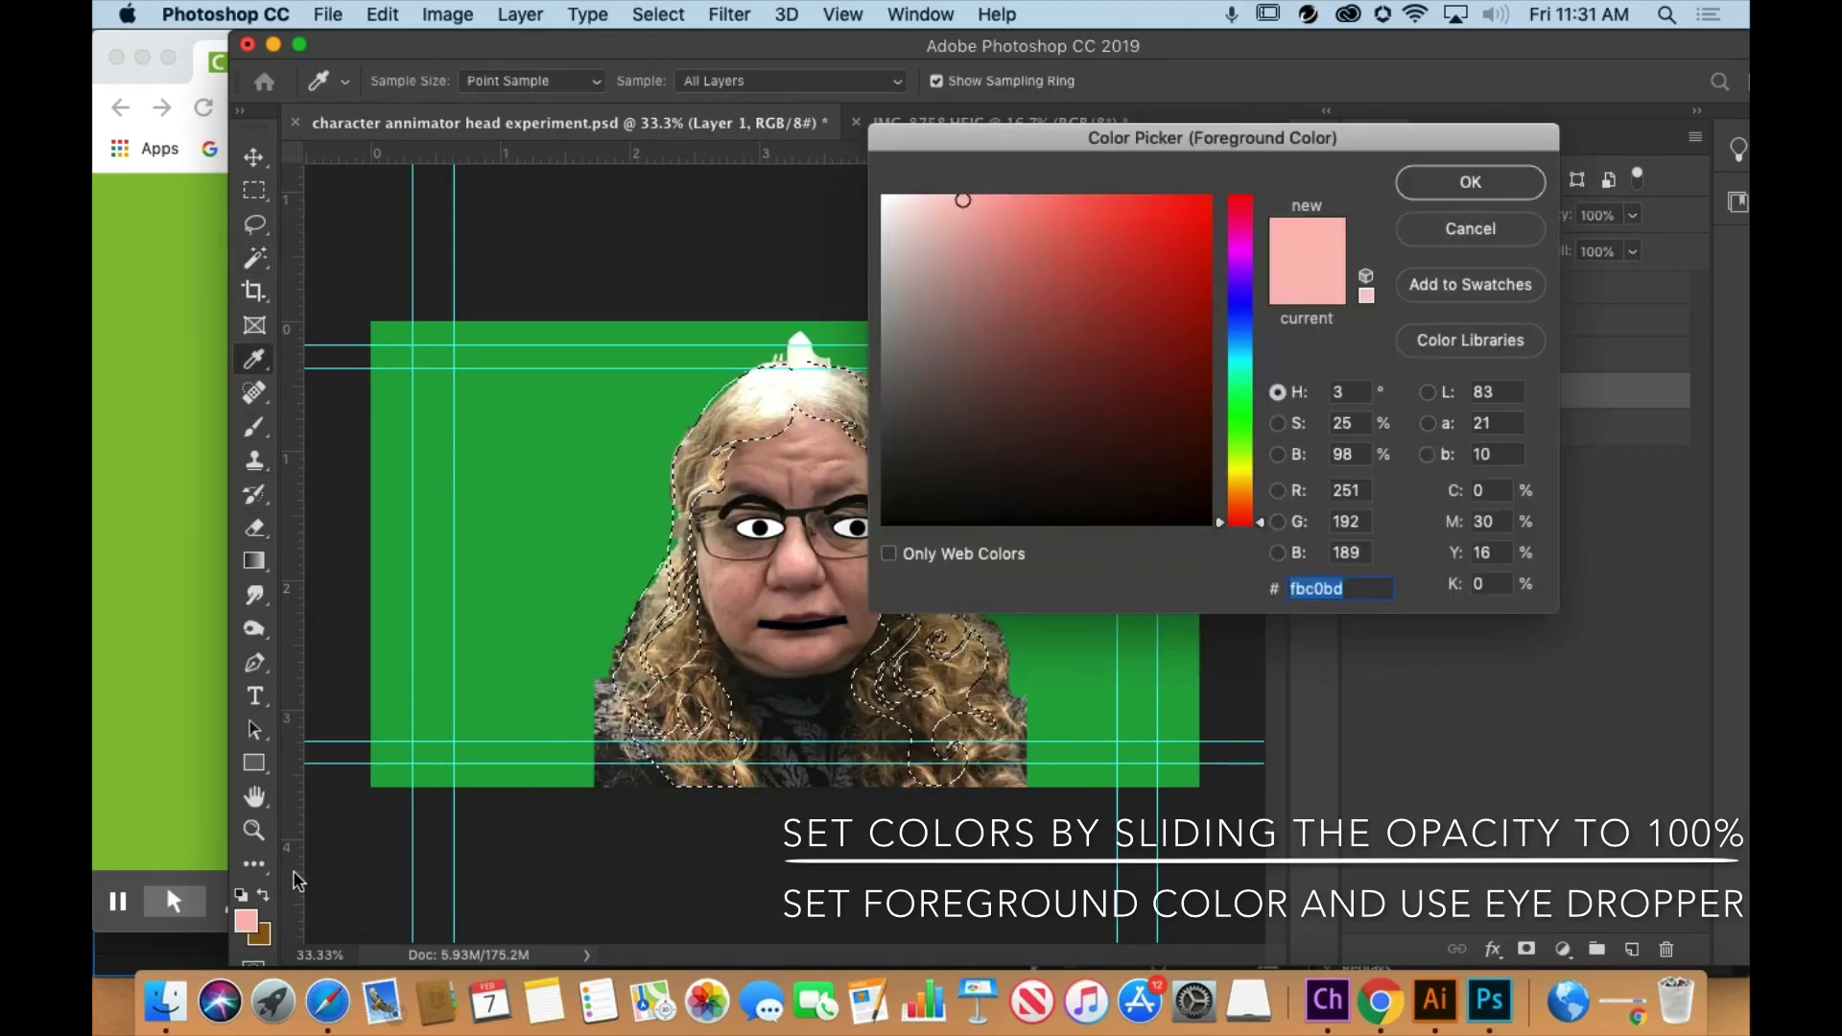
{"action": "left_click", "coordinate": [719, 433]}
{"action": "left_click", "coordinate": [1500, 187]}
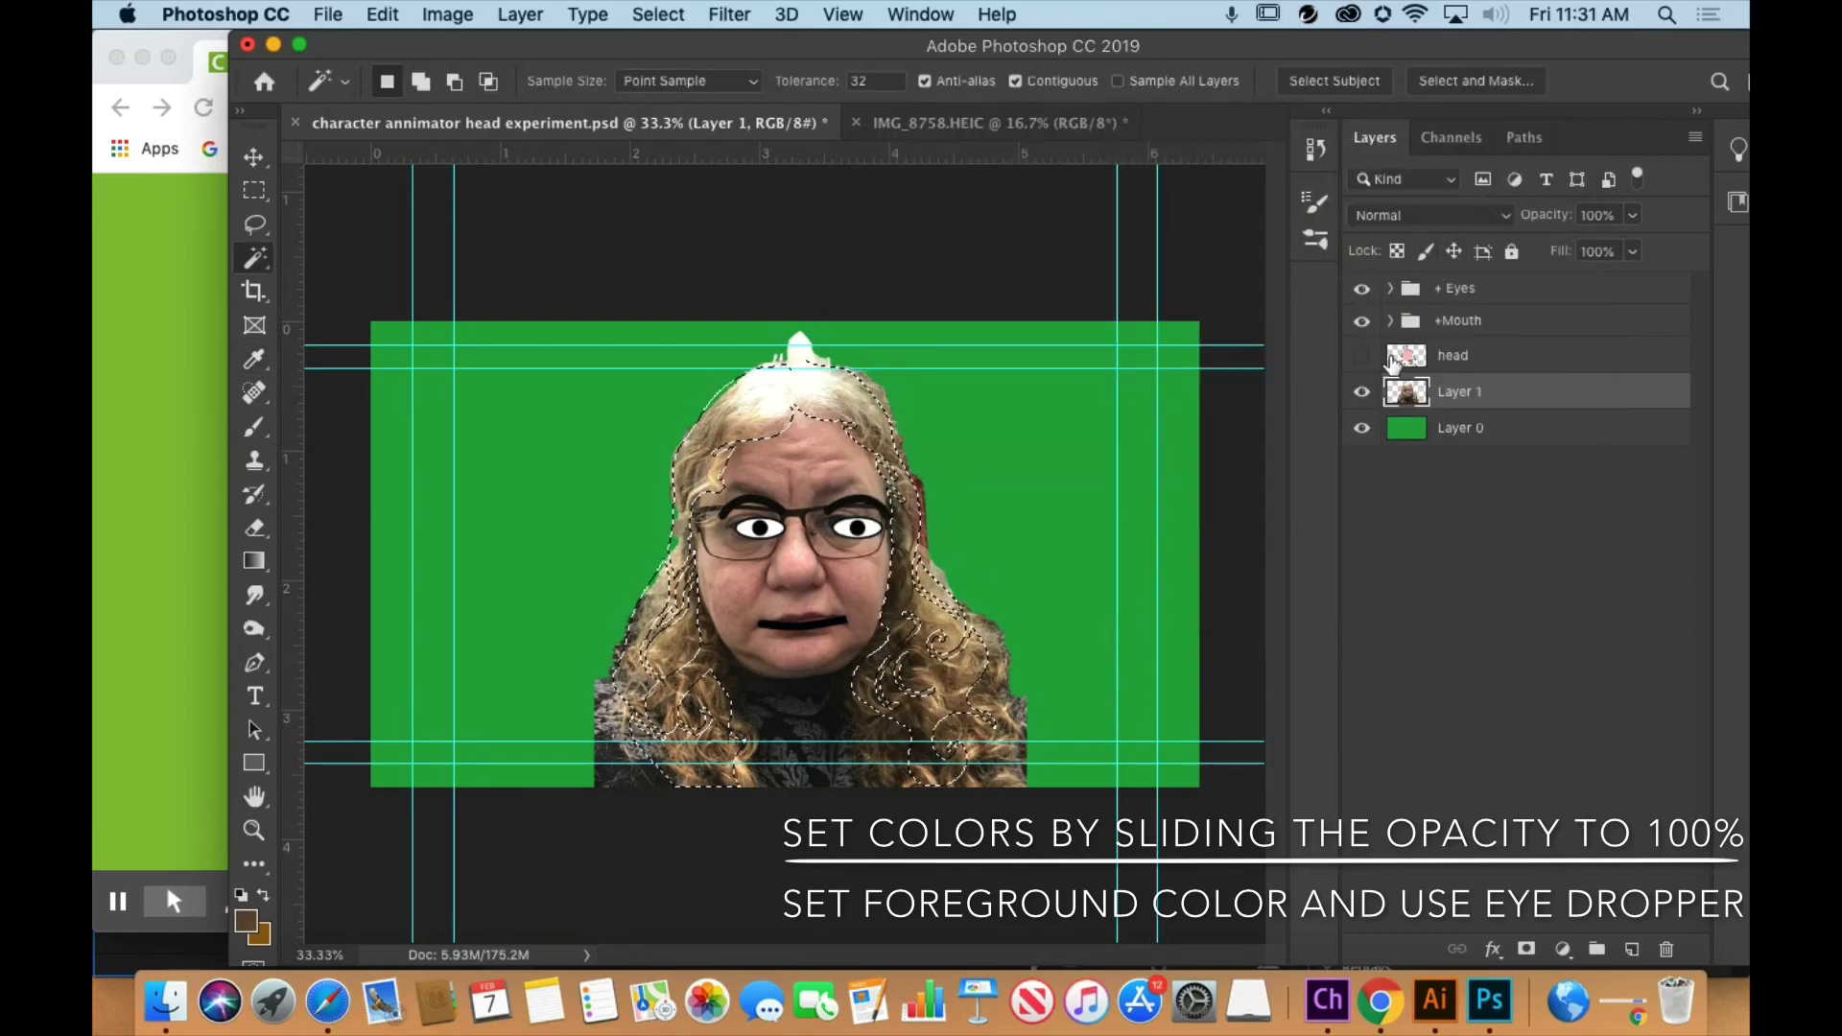
{"action": "left_click", "coordinate": [1361, 355]}
{"action": "left_click", "coordinate": [1406, 355]}
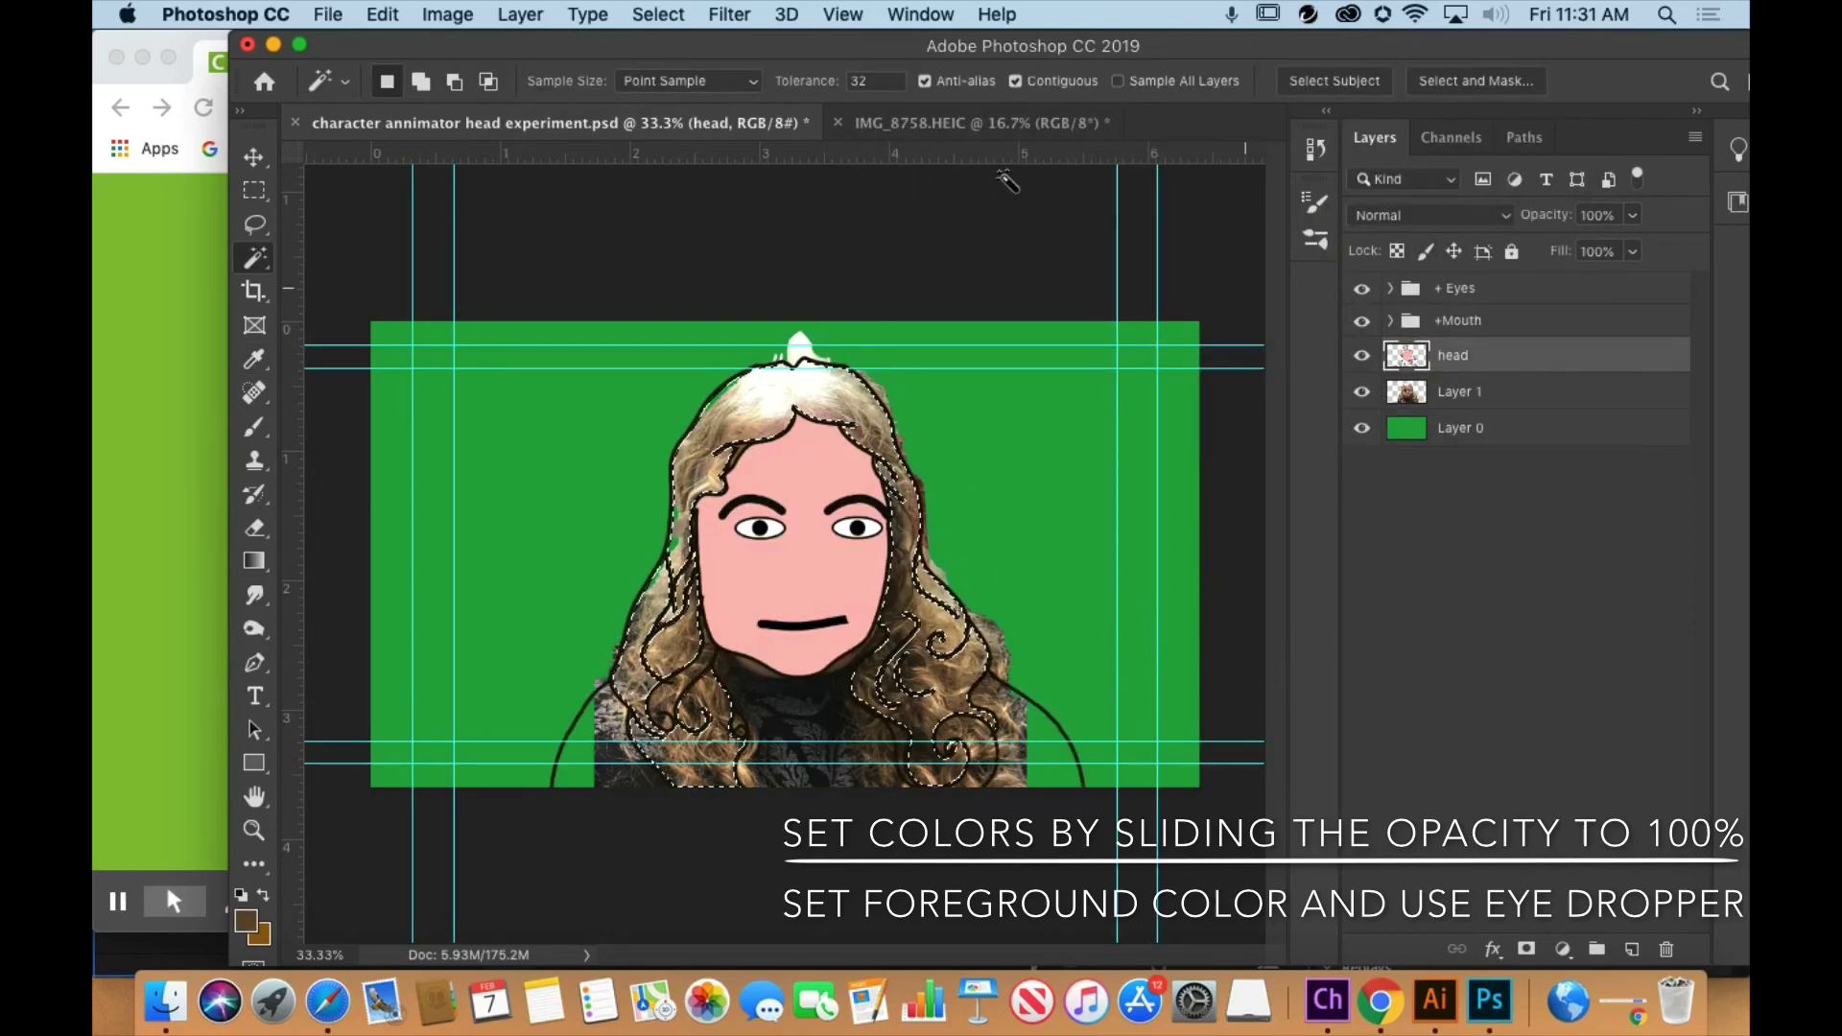
{"action": "left_click", "coordinate": [382, 14]}
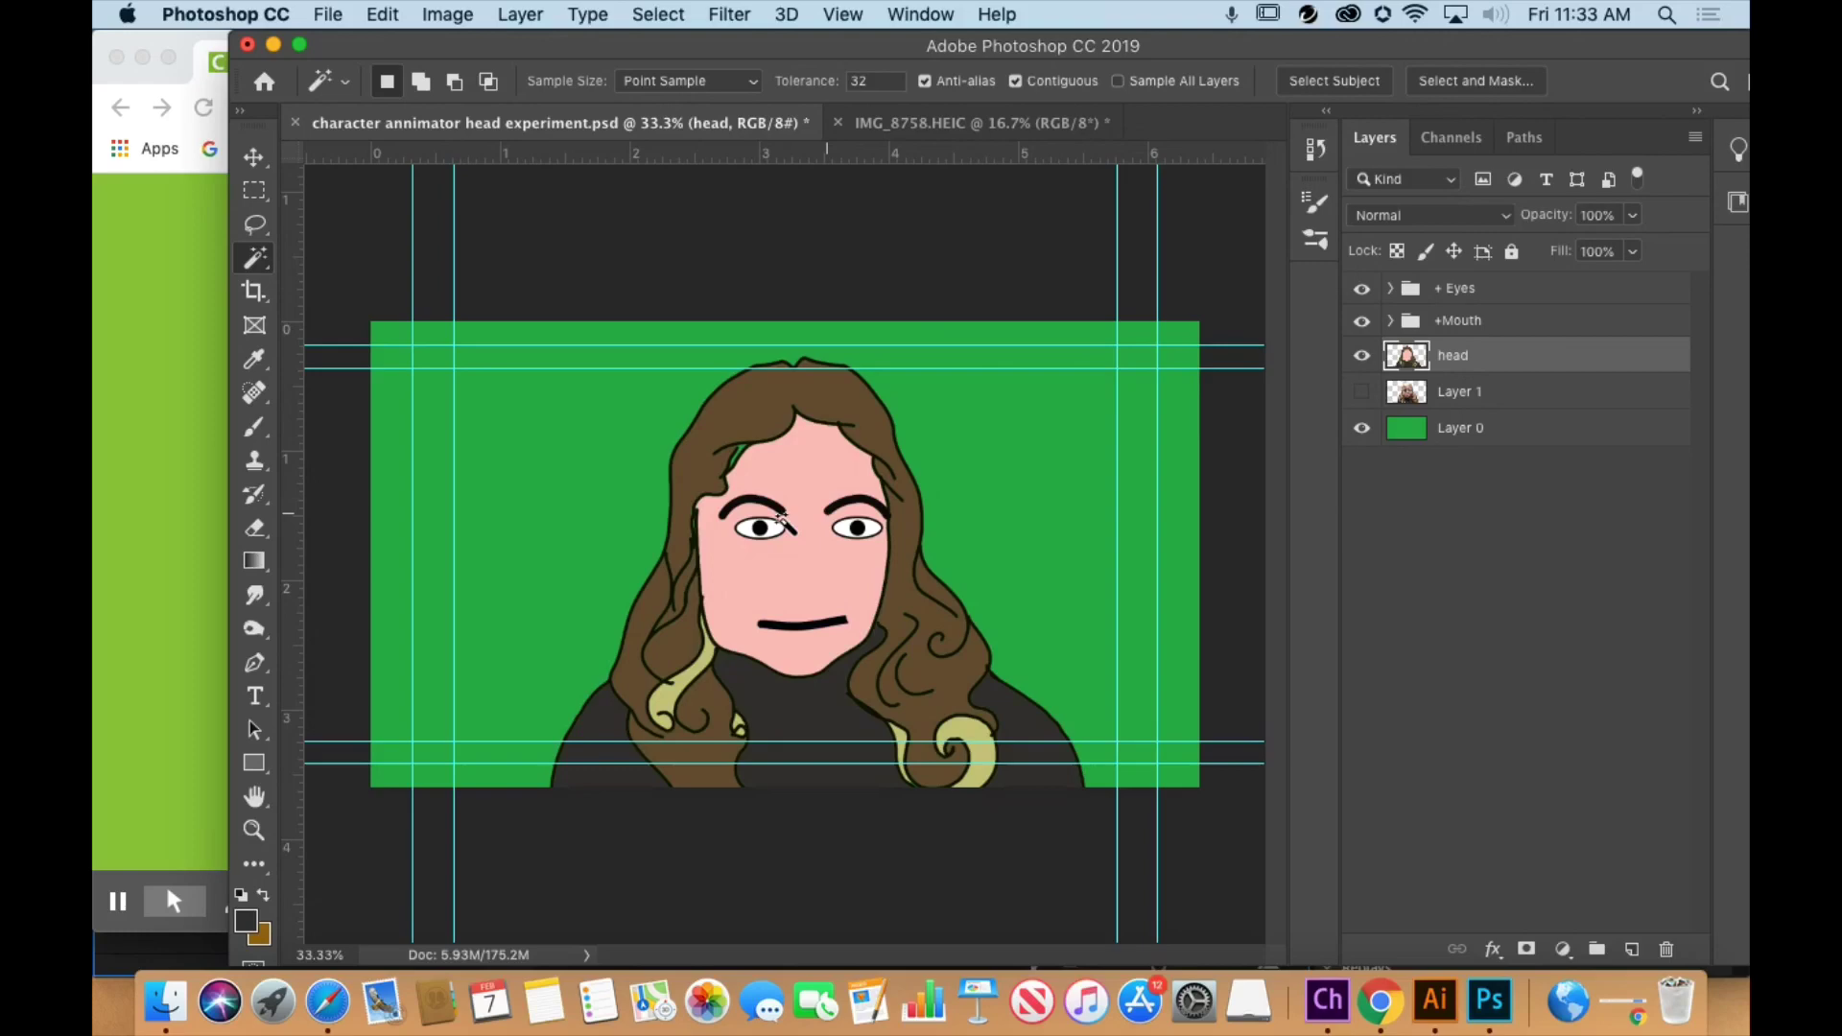
- Clear the pink face fill and set a black brush for drawing the nose
{"action": "key", "text": "Delete"}
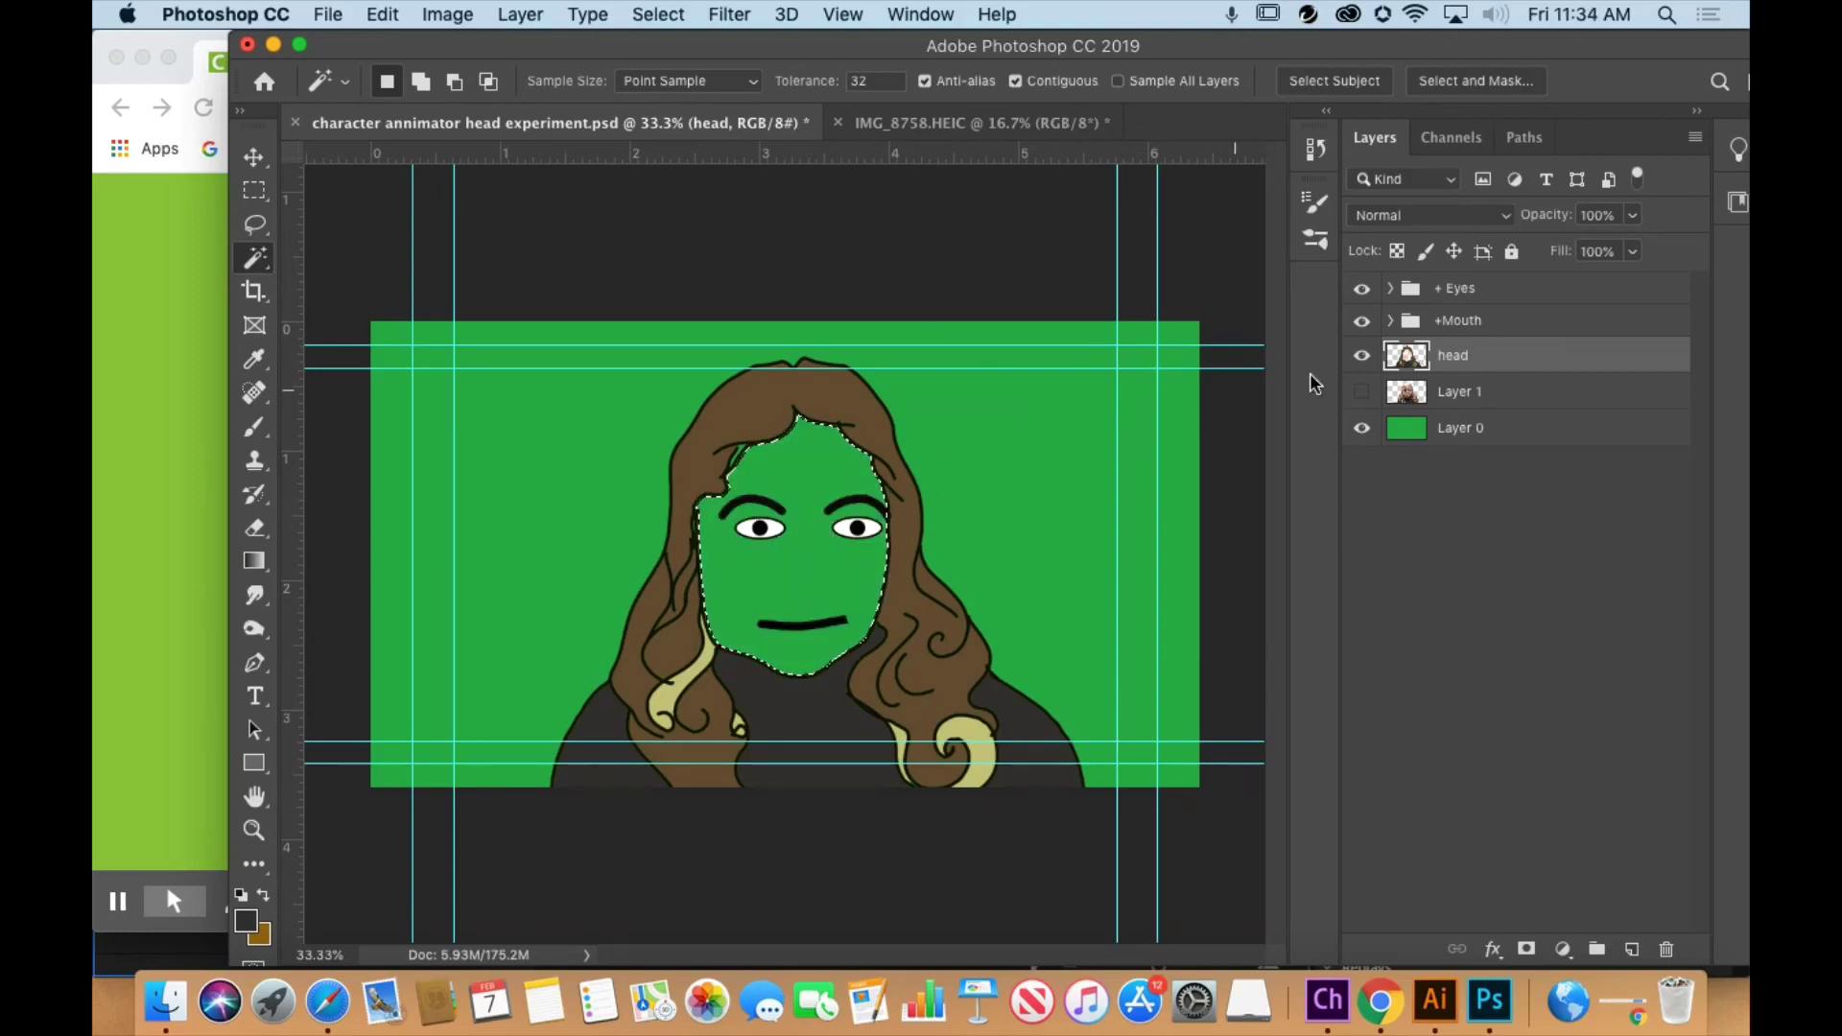
{"action": "left_click", "coordinate": [1361, 391]}
{"action": "left_click", "coordinate": [1414, 393]}
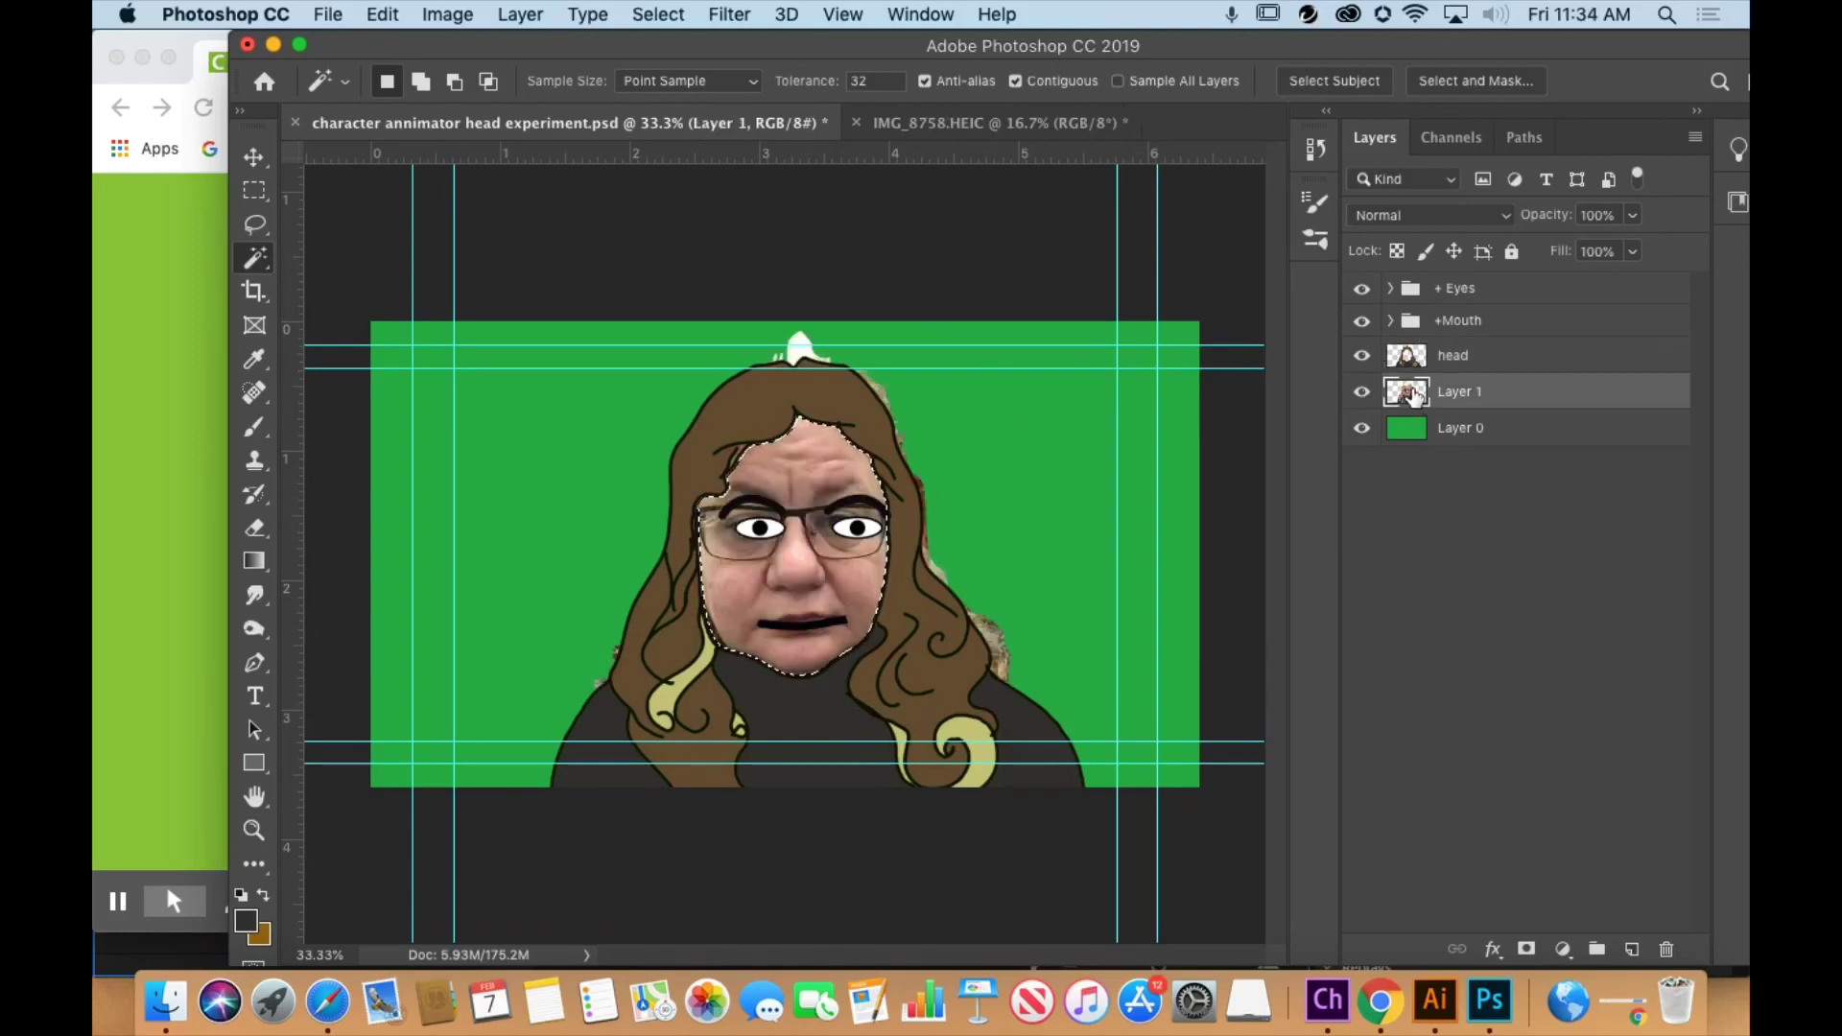
{"action": "left_click", "coordinate": [1454, 355]}
{"action": "left_click", "coordinate": [254, 427]}
{"action": "left_click", "coordinate": [246, 919]}
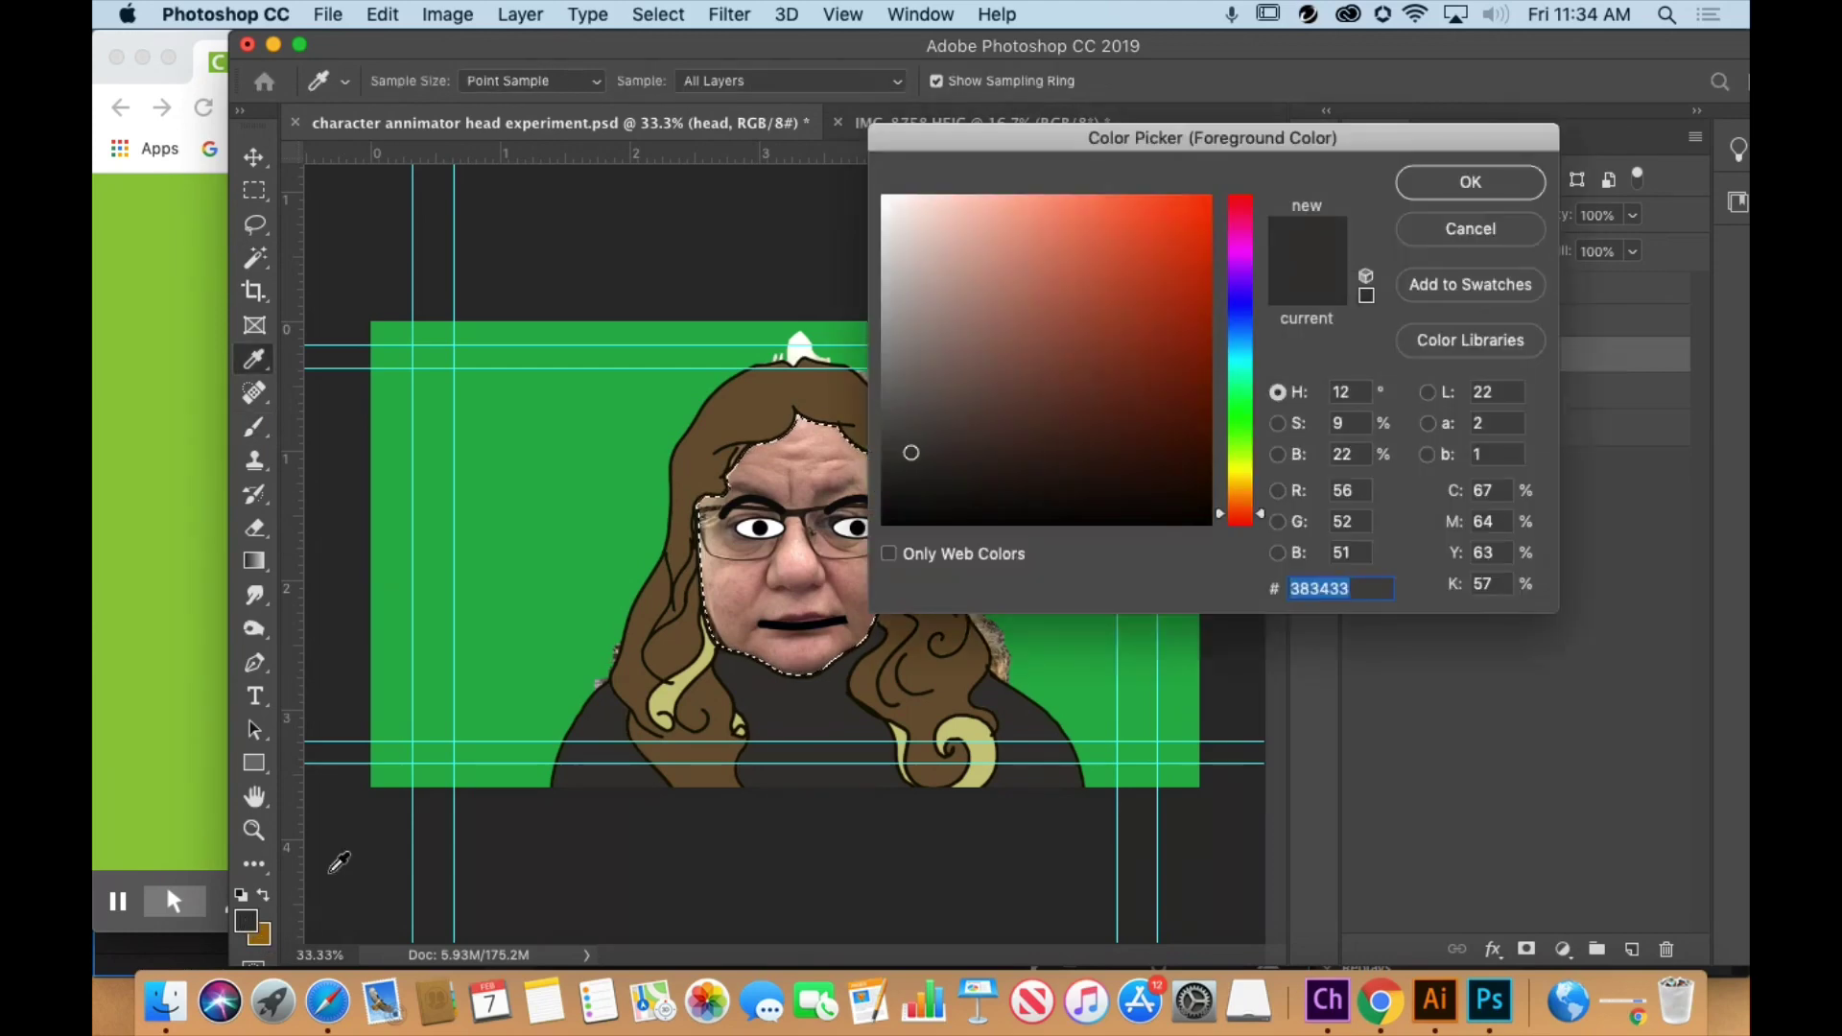
{"action": "left_click", "coordinate": [984, 524]}
{"action": "left_click", "coordinate": [1469, 181]}
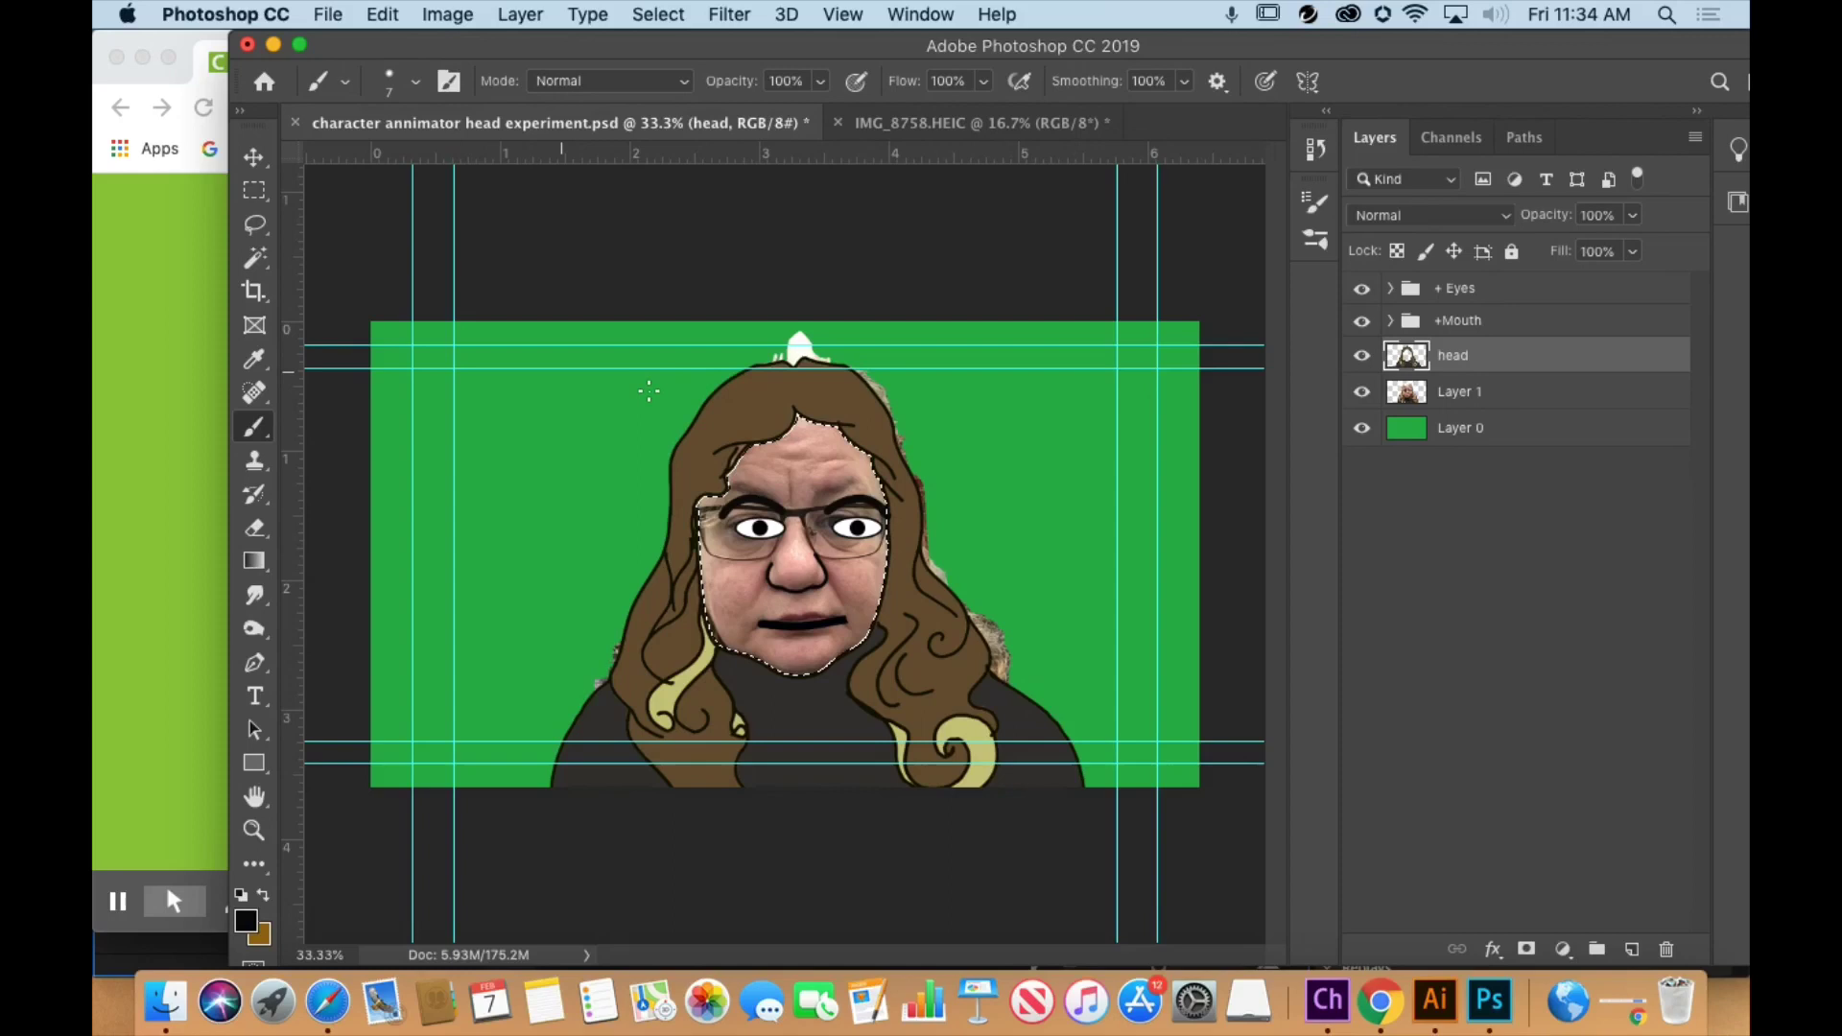
- Sample the pink skin tone from the photo again and hide the photo layer
{"action": "left_click", "coordinate": [1361, 356]}
{"action": "left_click", "coordinate": [1419, 393]}
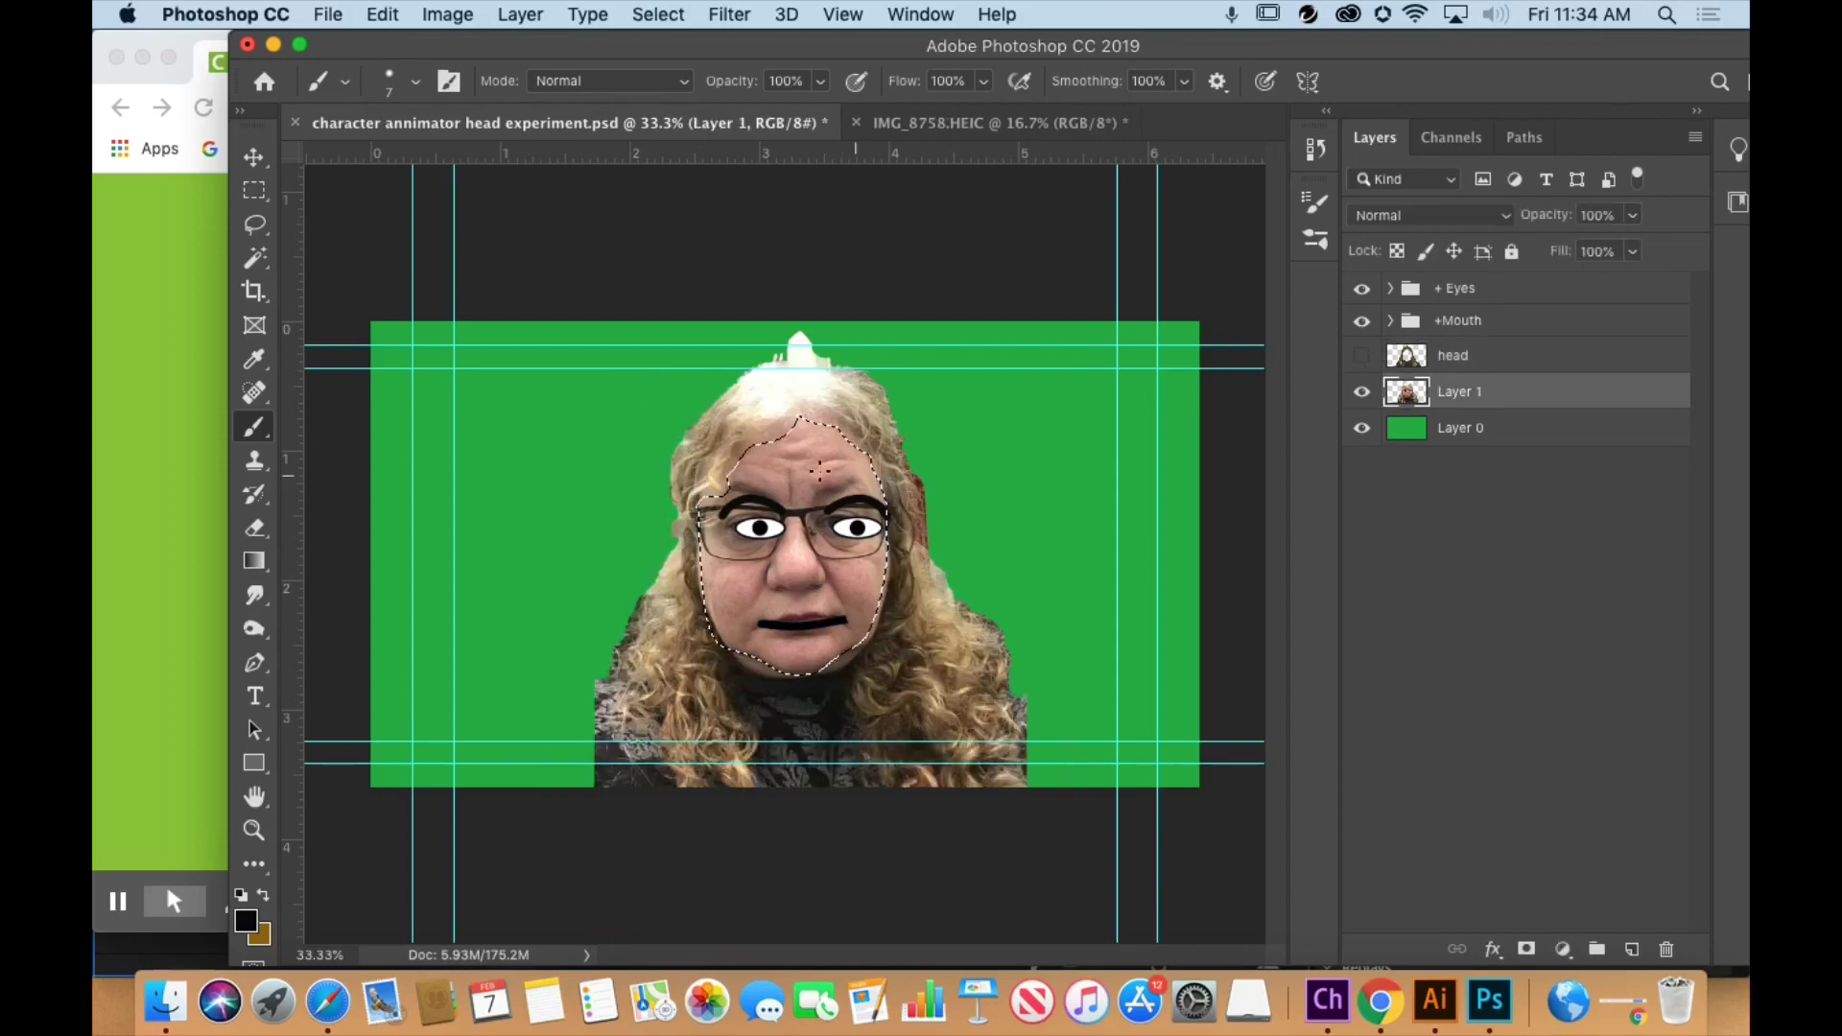
{"action": "left_click", "coordinate": [245, 920]}
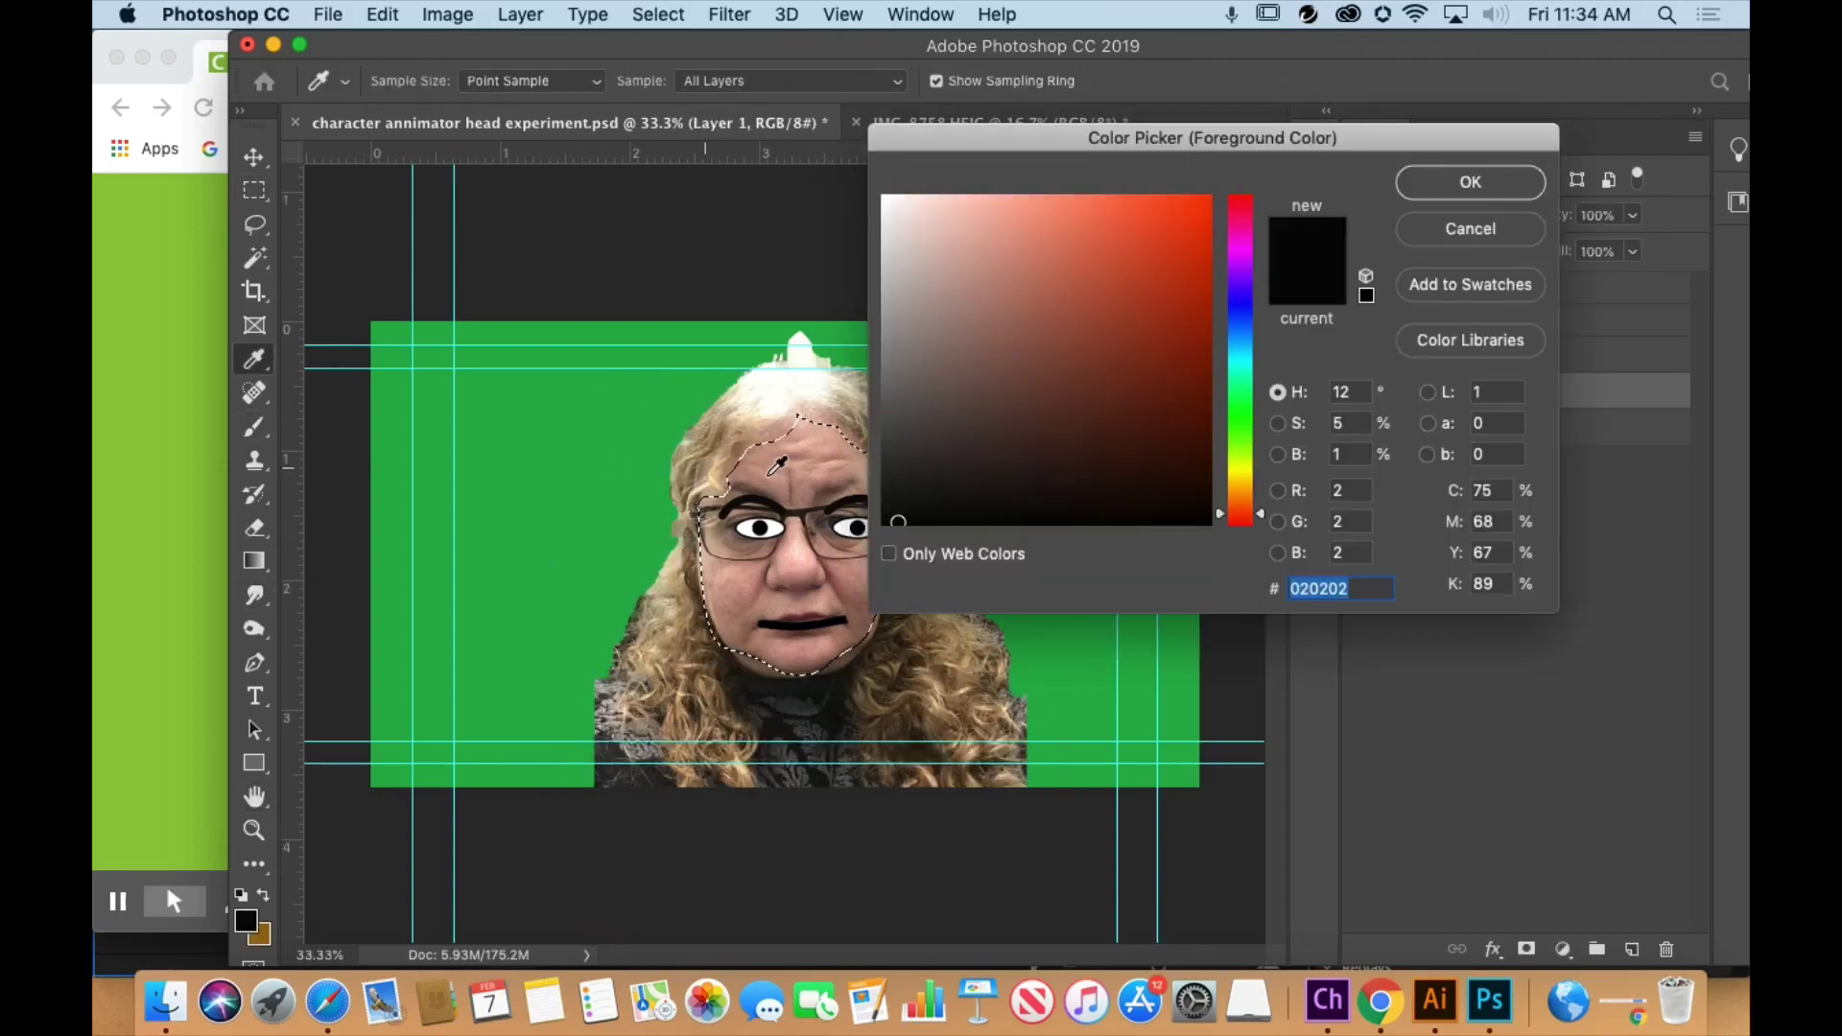
{"action": "left_click", "coordinate": [802, 555]}
{"action": "left_click", "coordinate": [1486, 173]}
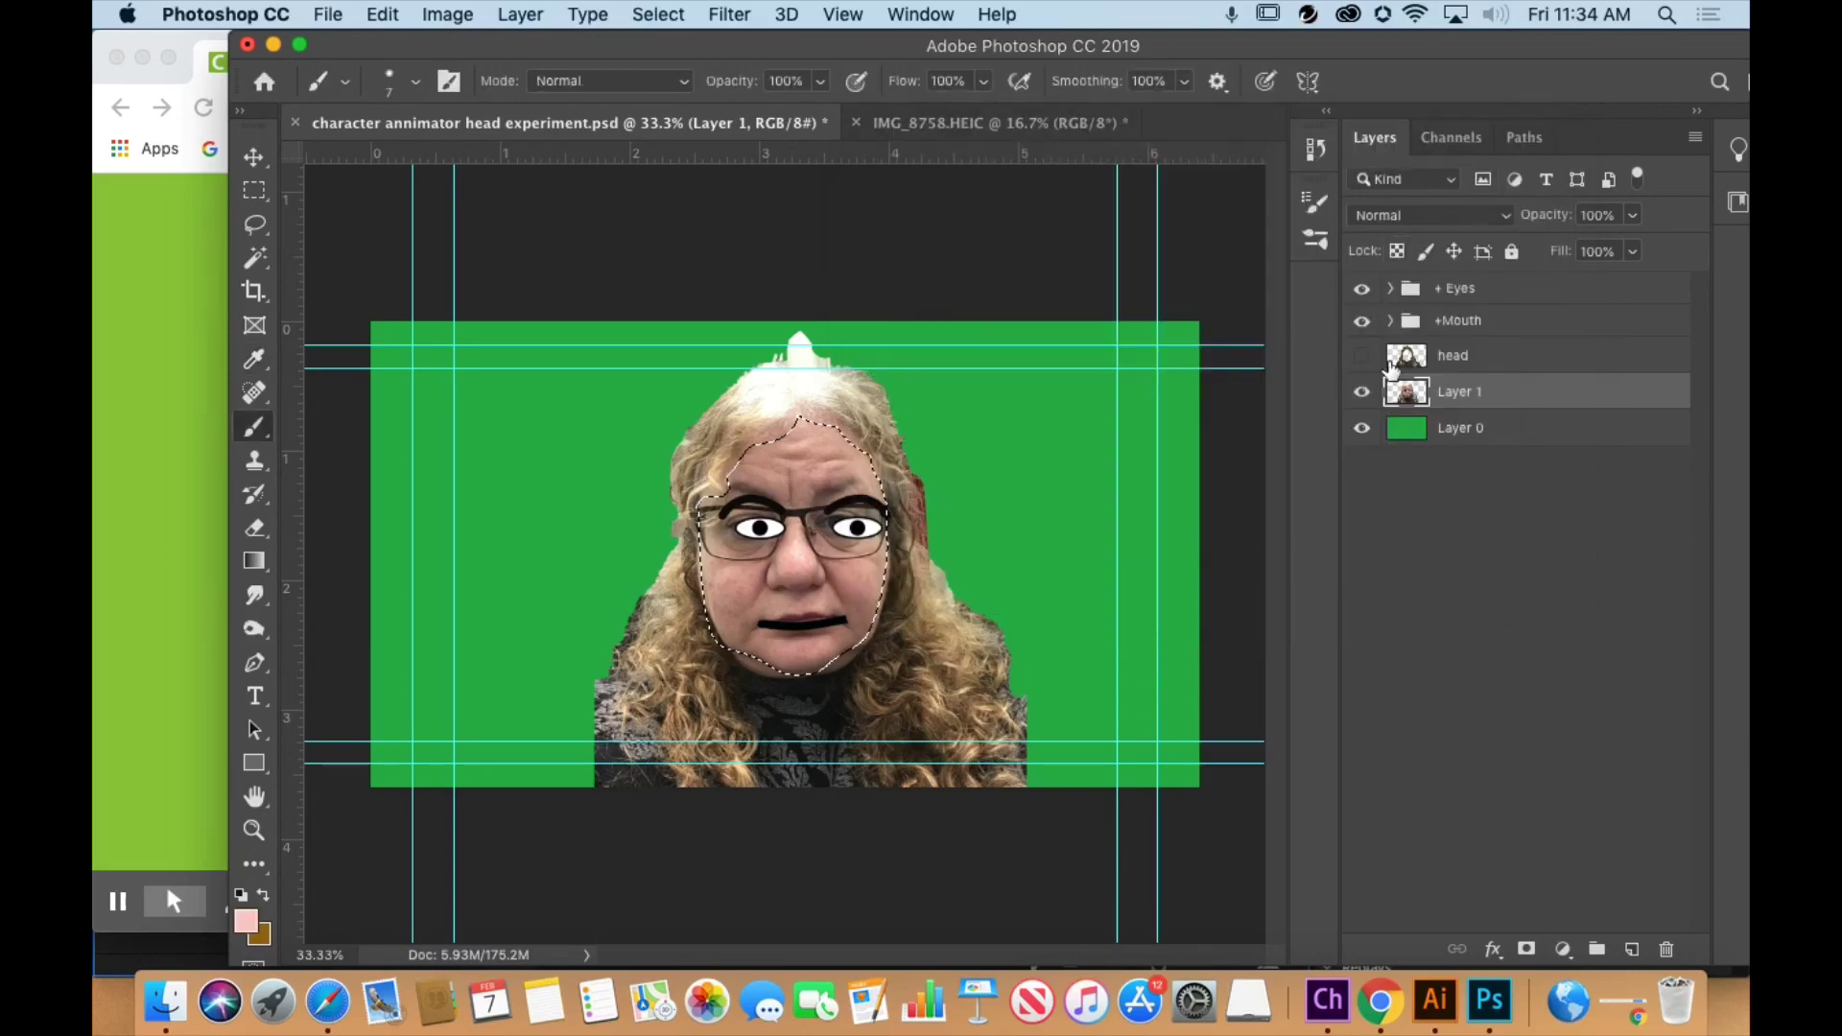
{"action": "left_click", "coordinate": [1361, 356]}
{"action": "left_click", "coordinate": [1361, 391]}
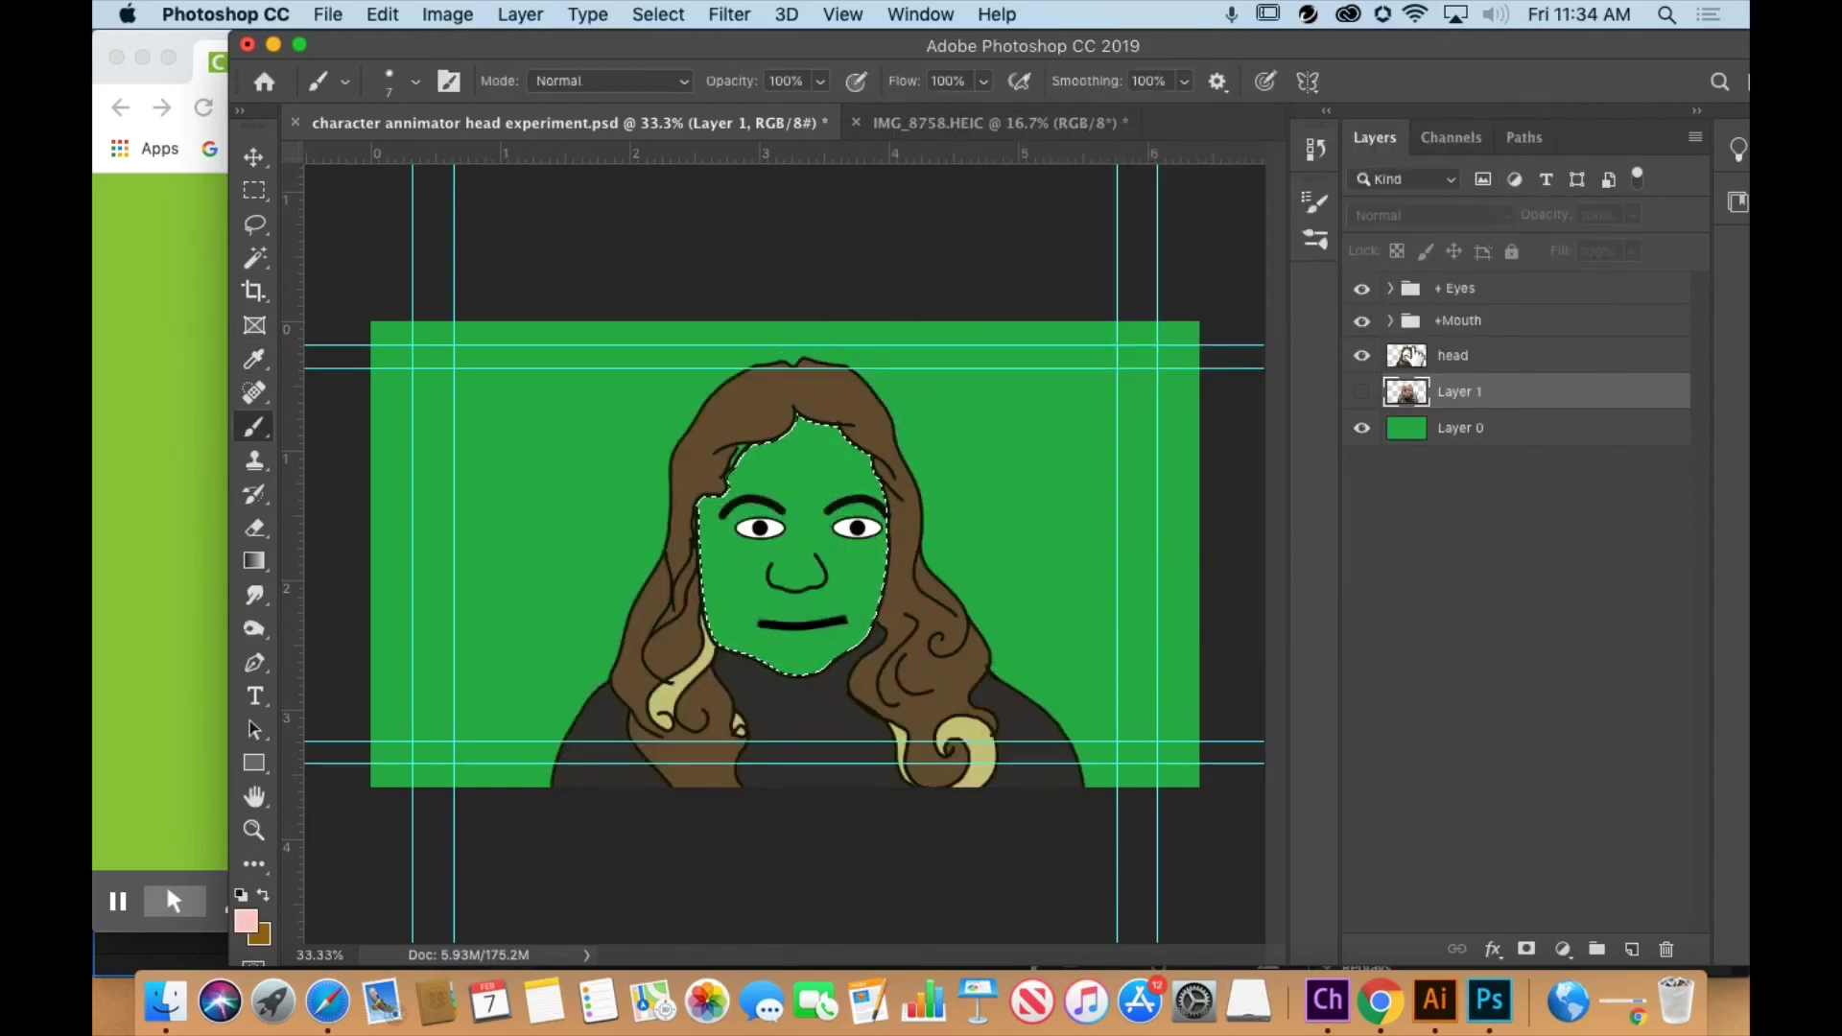
- Try filling the face with pink on the head layer, then undo it
{"action": "left_click", "coordinate": [382, 15]}
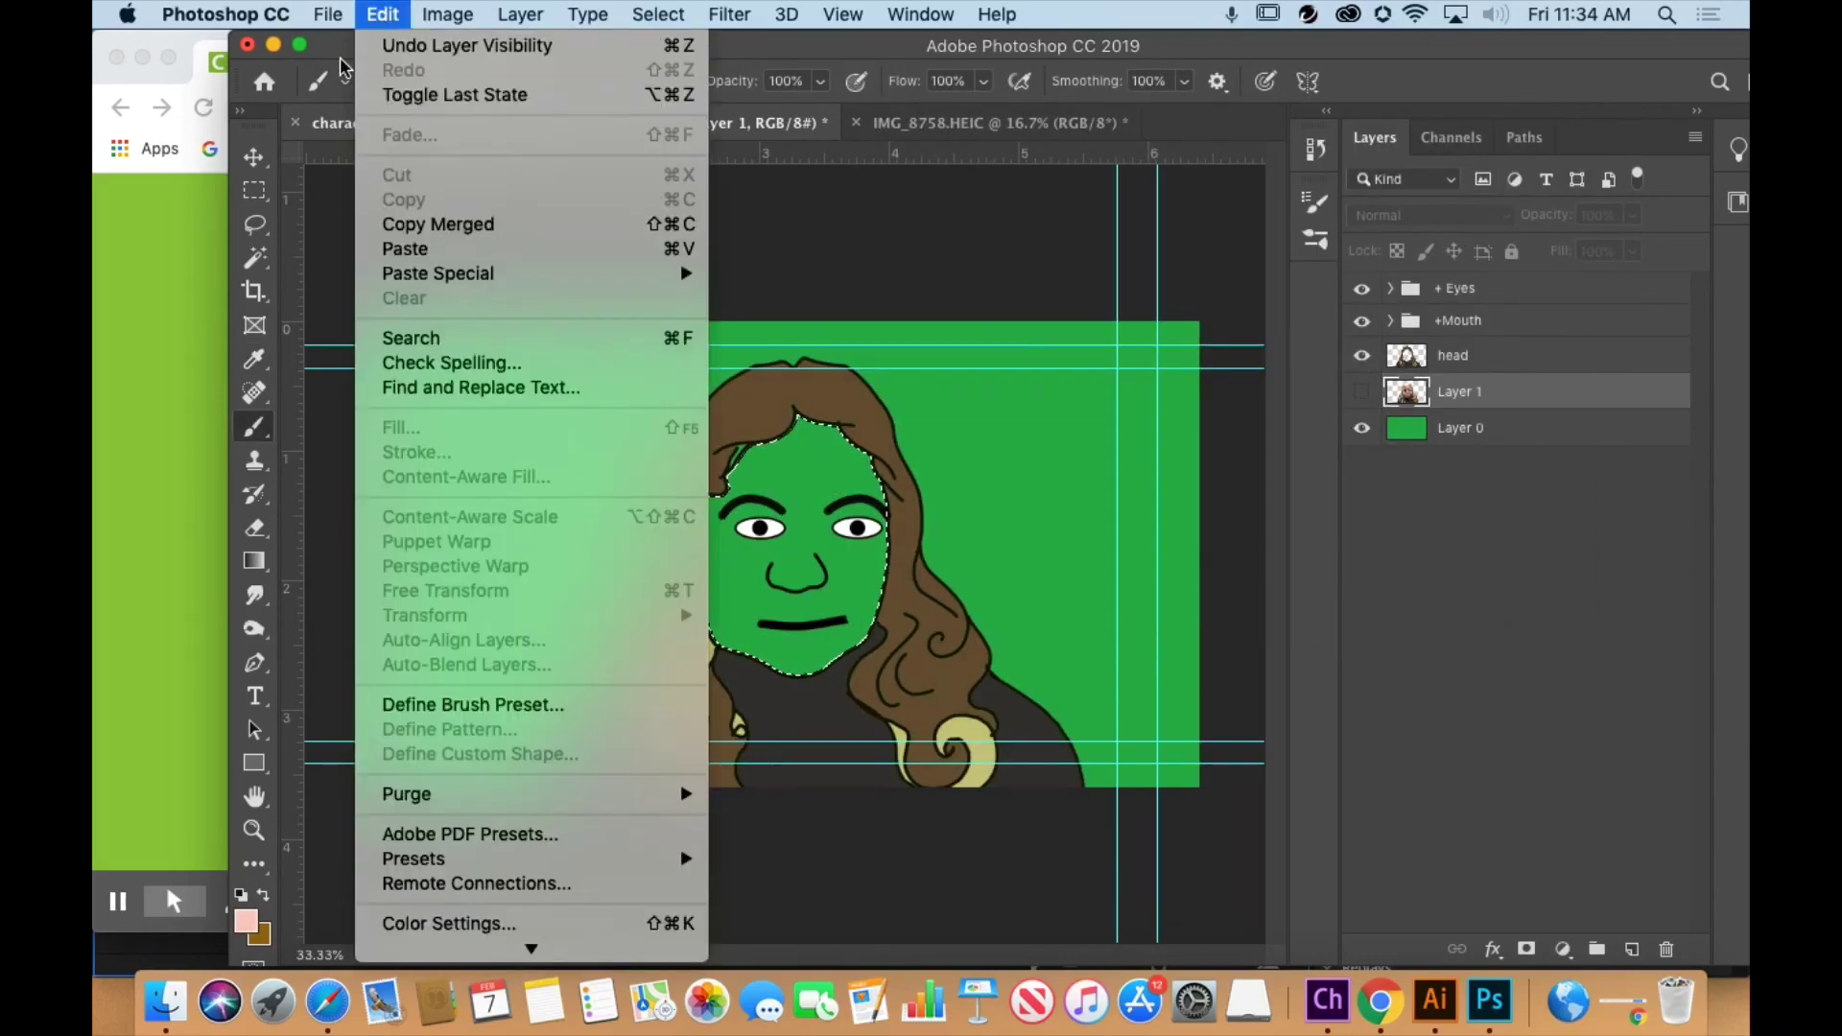
{"action": "left_click", "coordinate": [783, 213]}
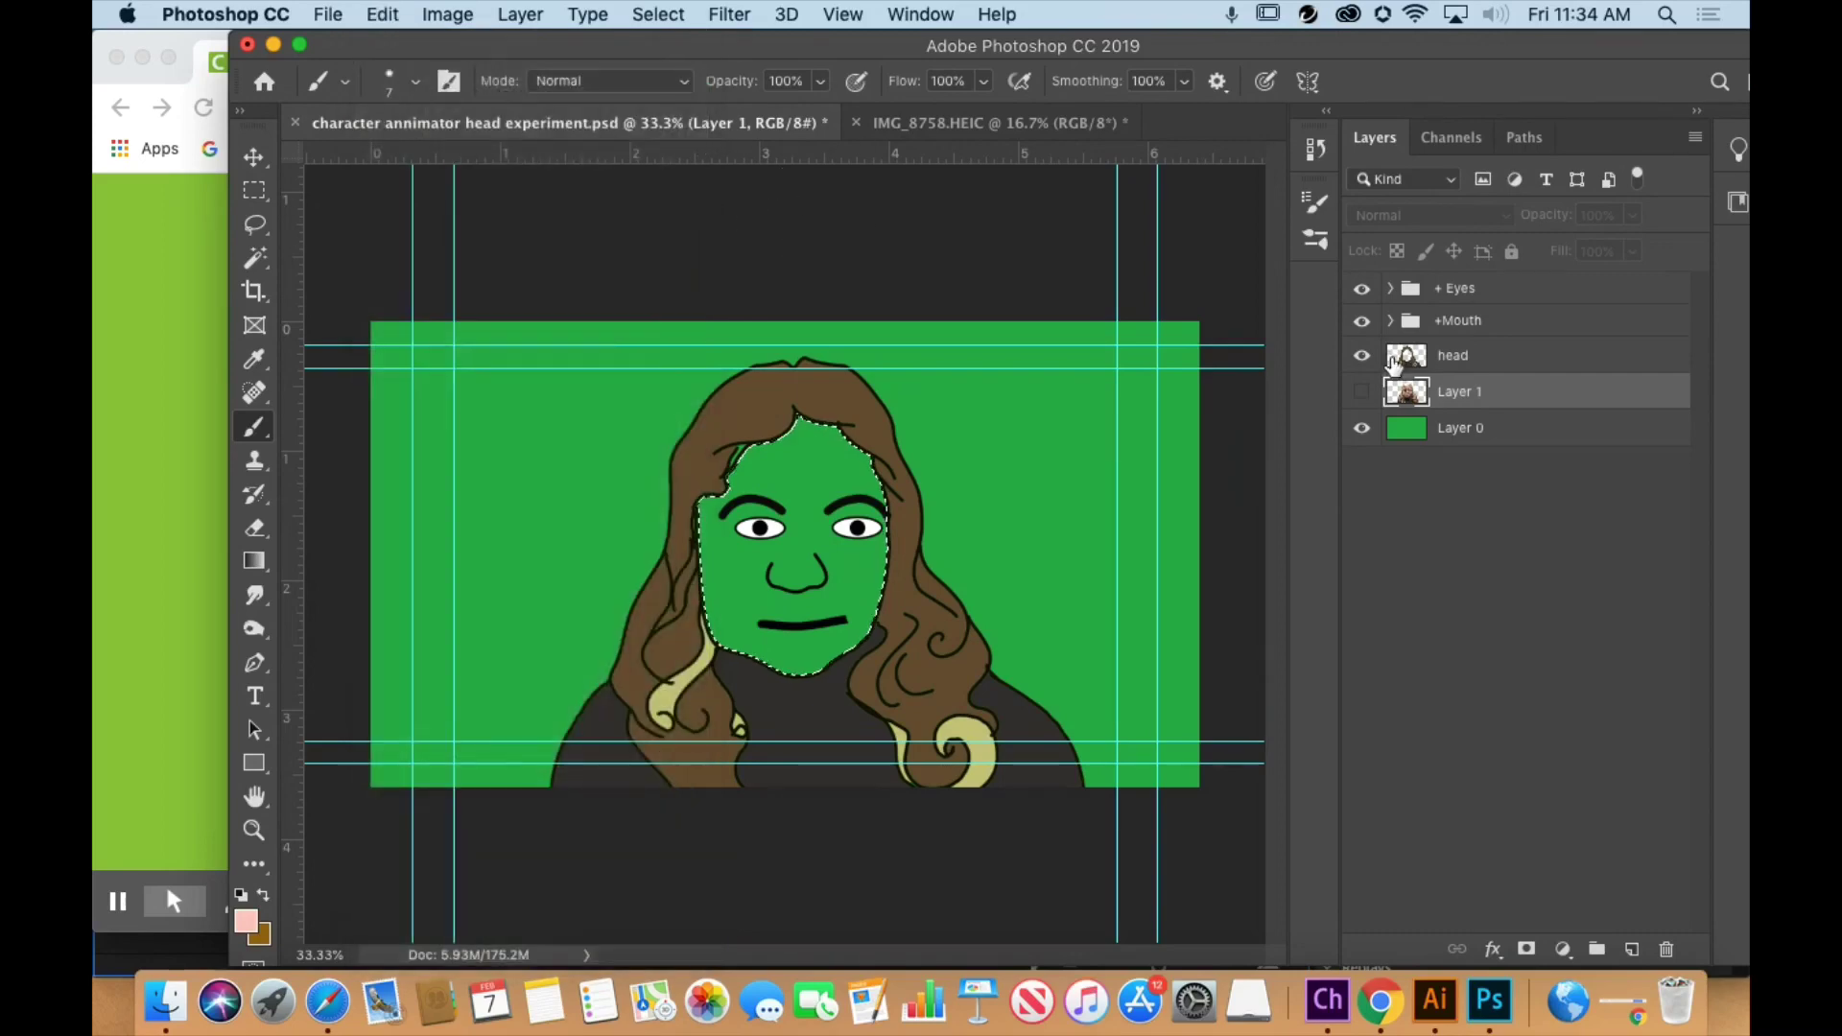
{"action": "left_click", "coordinate": [1392, 362]}
{"action": "left_click", "coordinate": [379, 15]}
{"action": "left_click", "coordinate": [399, 423]}
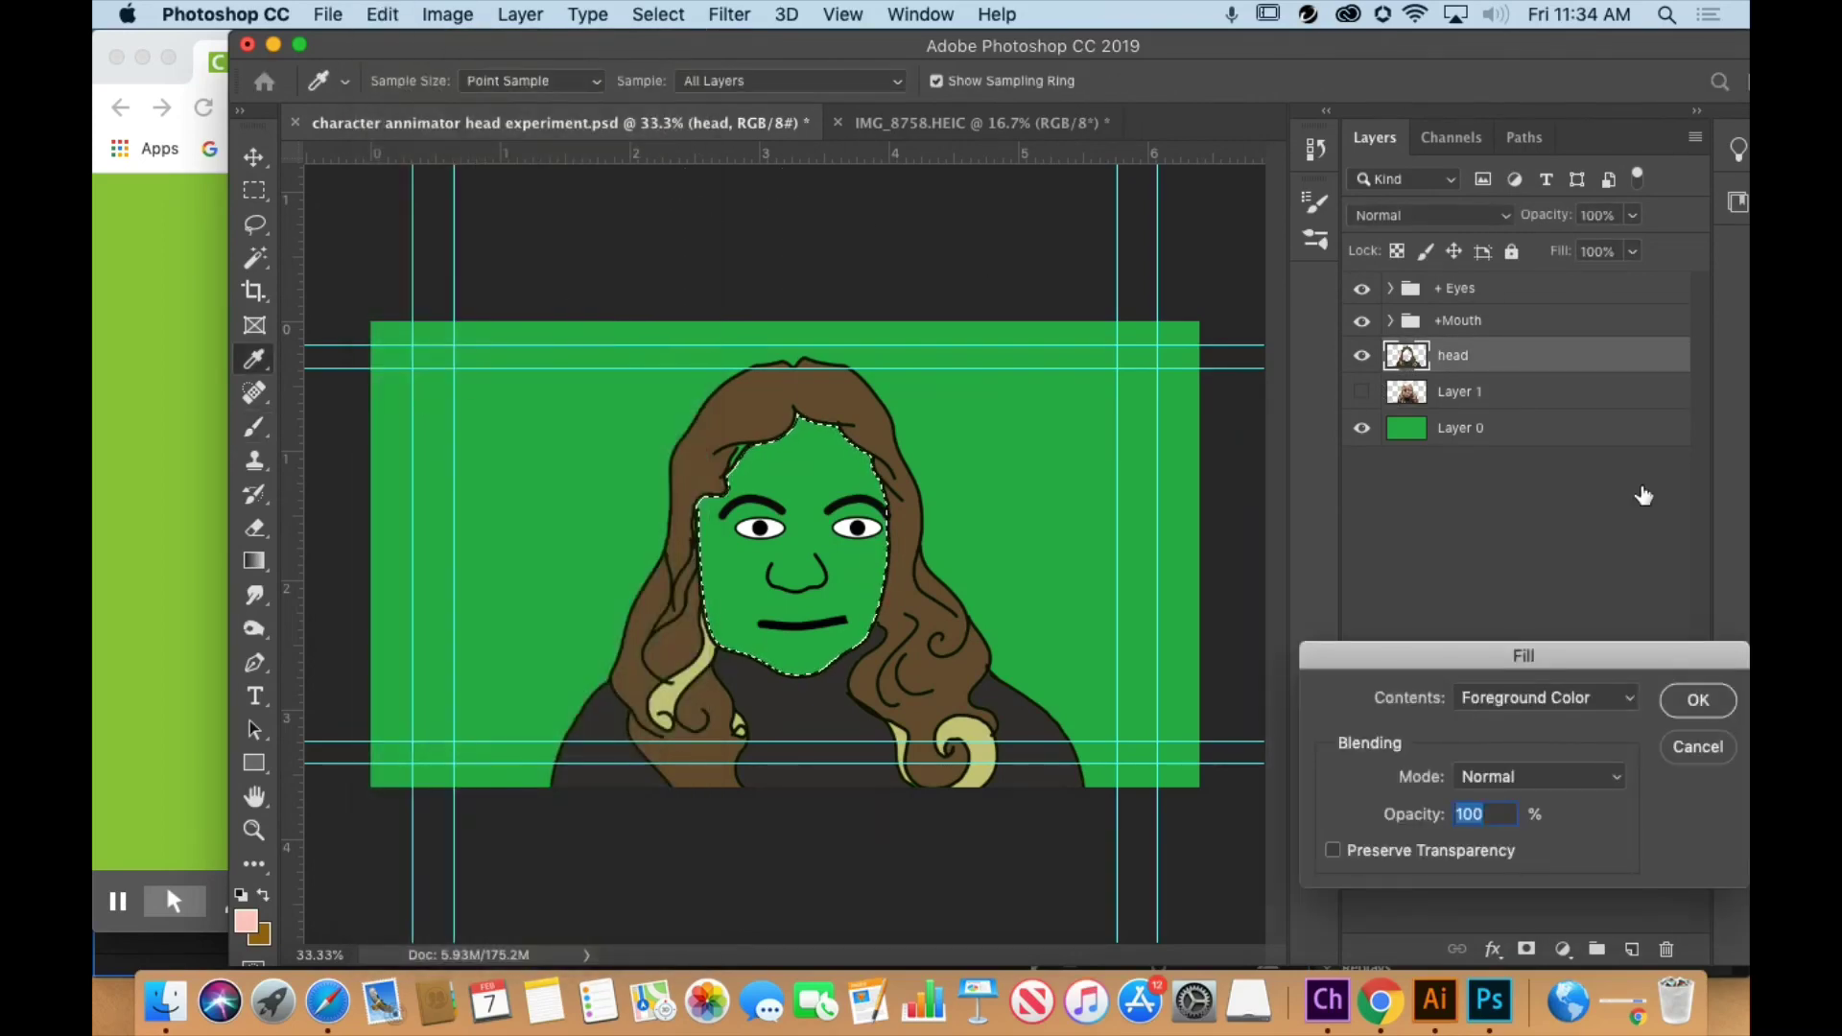
{"action": "left_click", "coordinate": [1698, 701]}
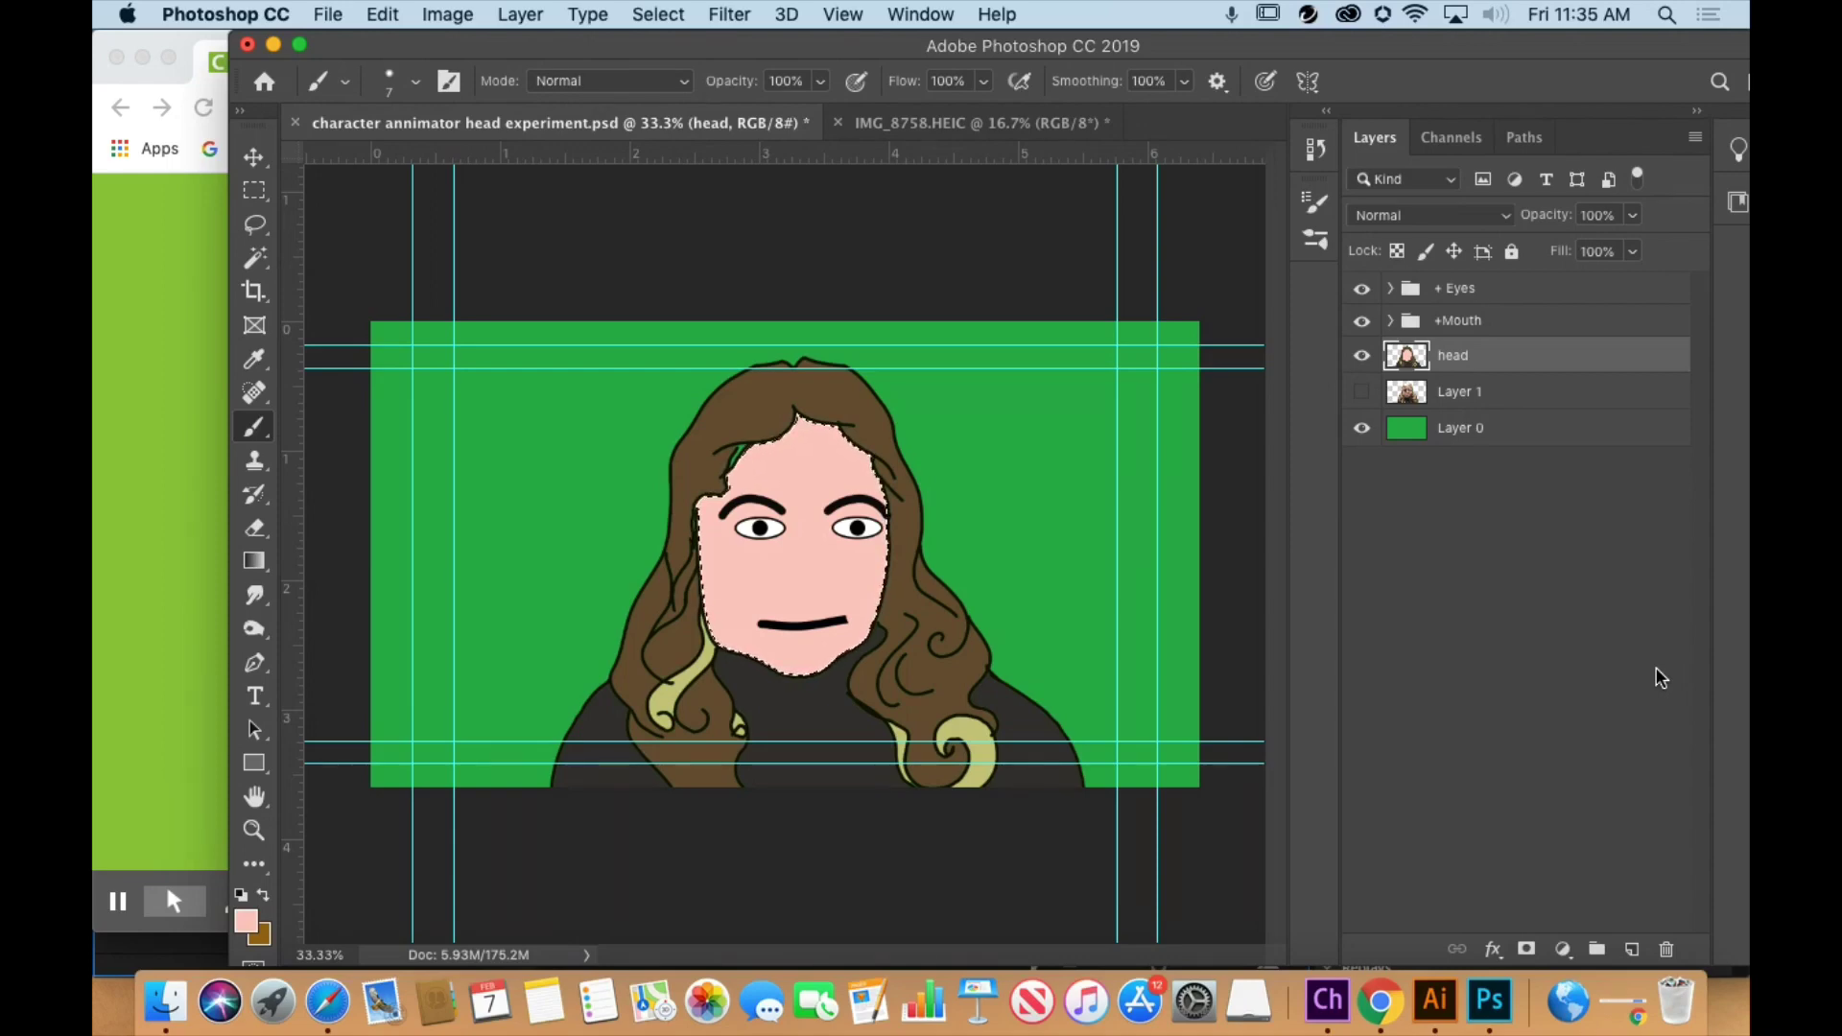
{"action": "key", "text": "ctrl+z"}
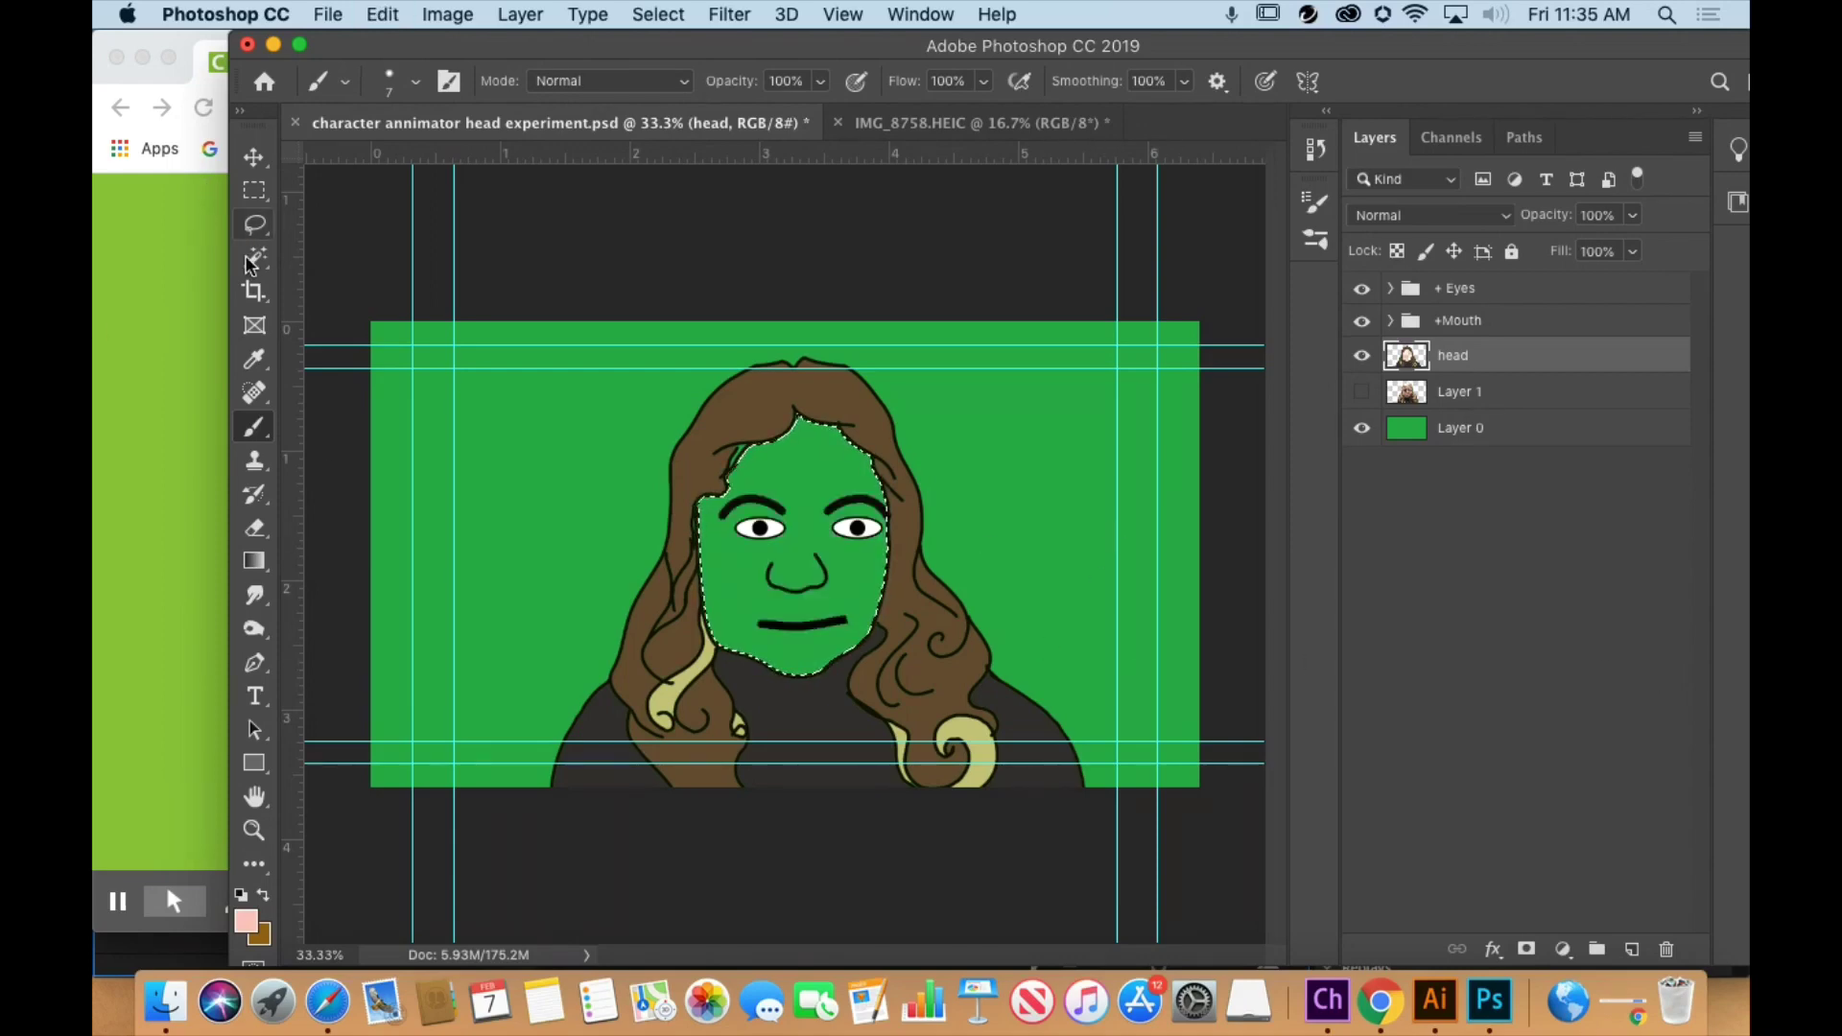
- Magic Wand the green face area, fill it pink, and deselect
{"action": "left_click", "coordinate": [254, 257]}
{"action": "left_click", "coordinate": [803, 527]}
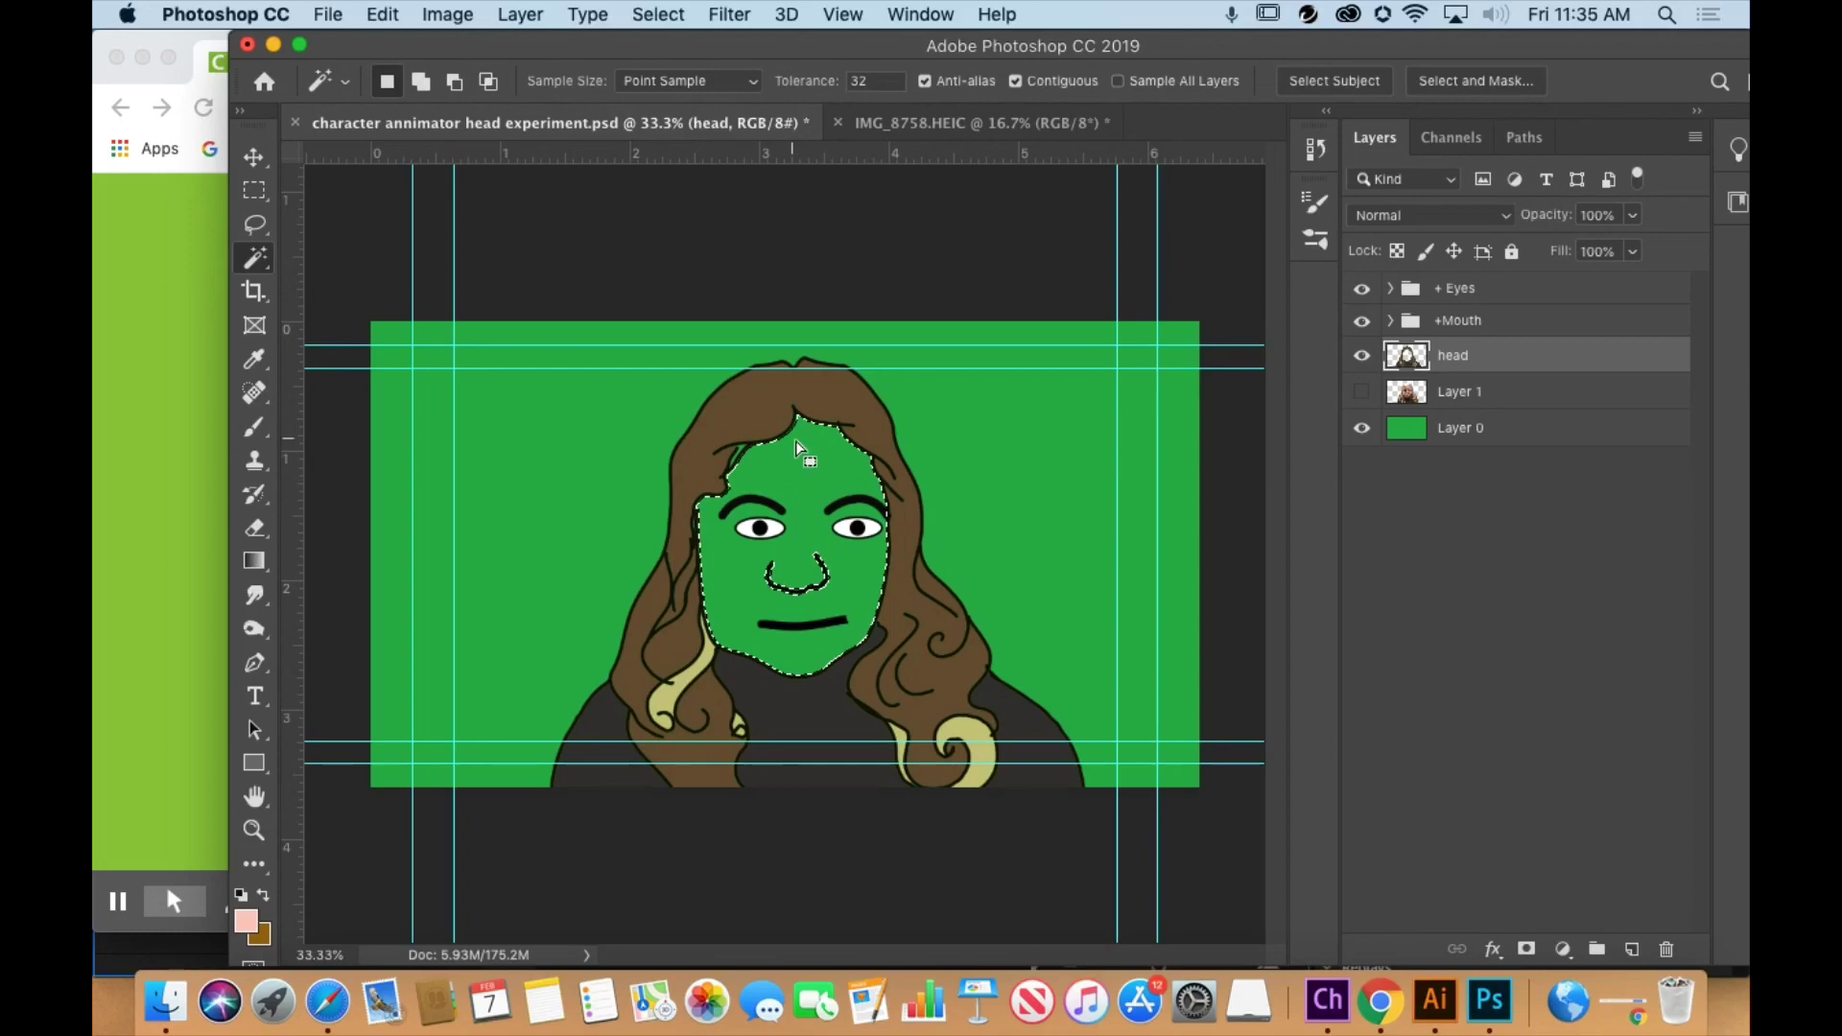
{"action": "left_click", "coordinate": [383, 14]}
{"action": "left_click", "coordinate": [401, 428]}
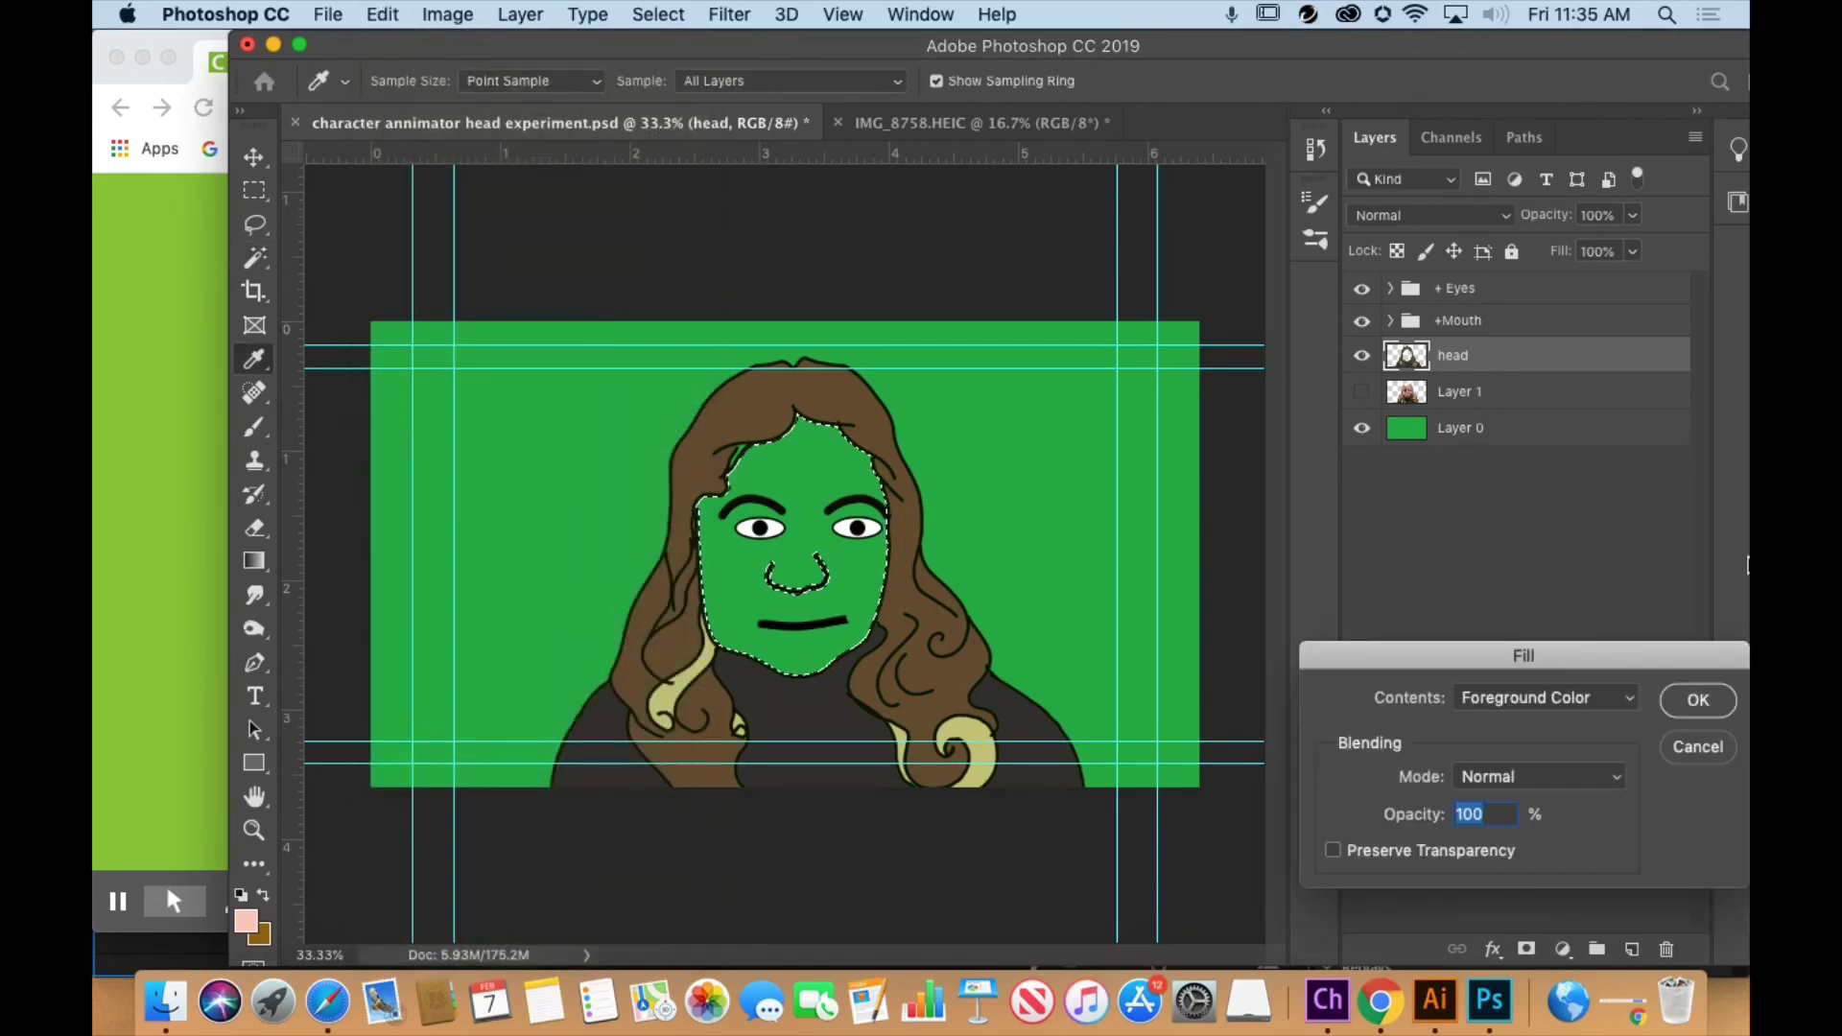
{"action": "left_click", "coordinate": [1696, 700]}
{"action": "left_click", "coordinate": [658, 14]}
{"action": "left_click", "coordinate": [700, 75]}
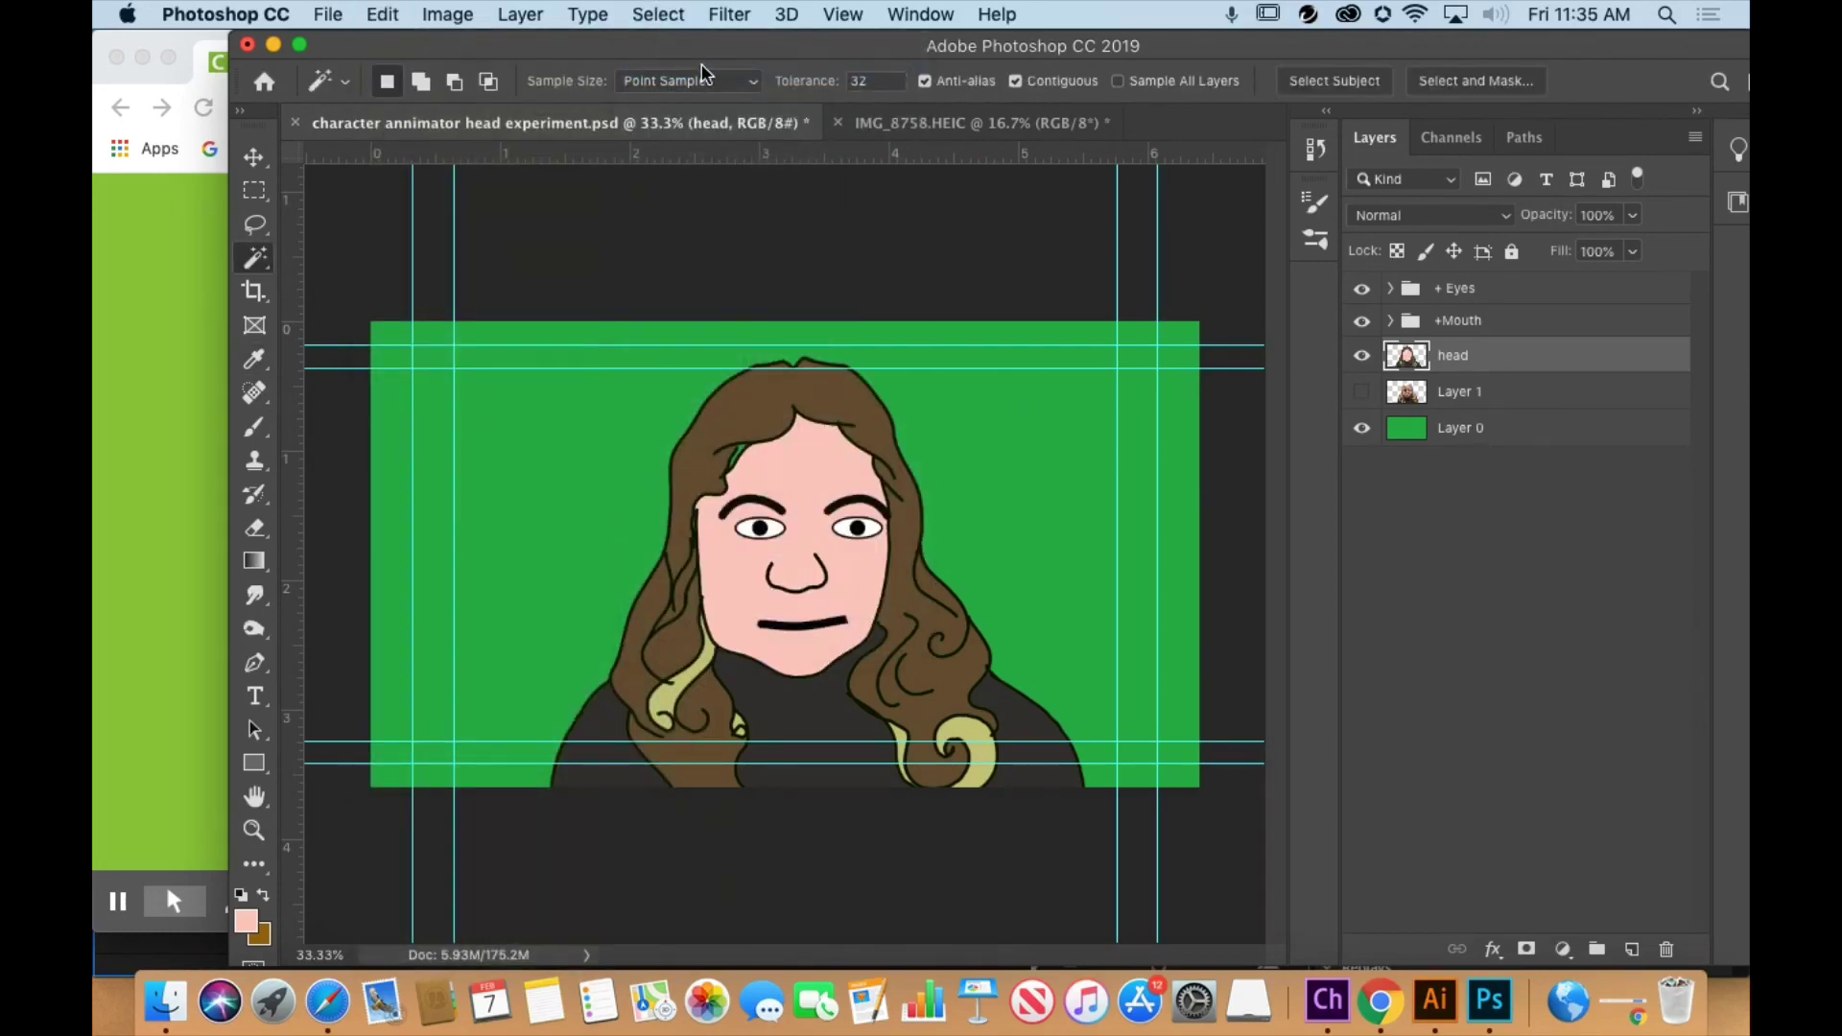
- Zoom in on the face and Magic Wand the small green gap in the hair
{"action": "left_click", "coordinate": [740, 448]}
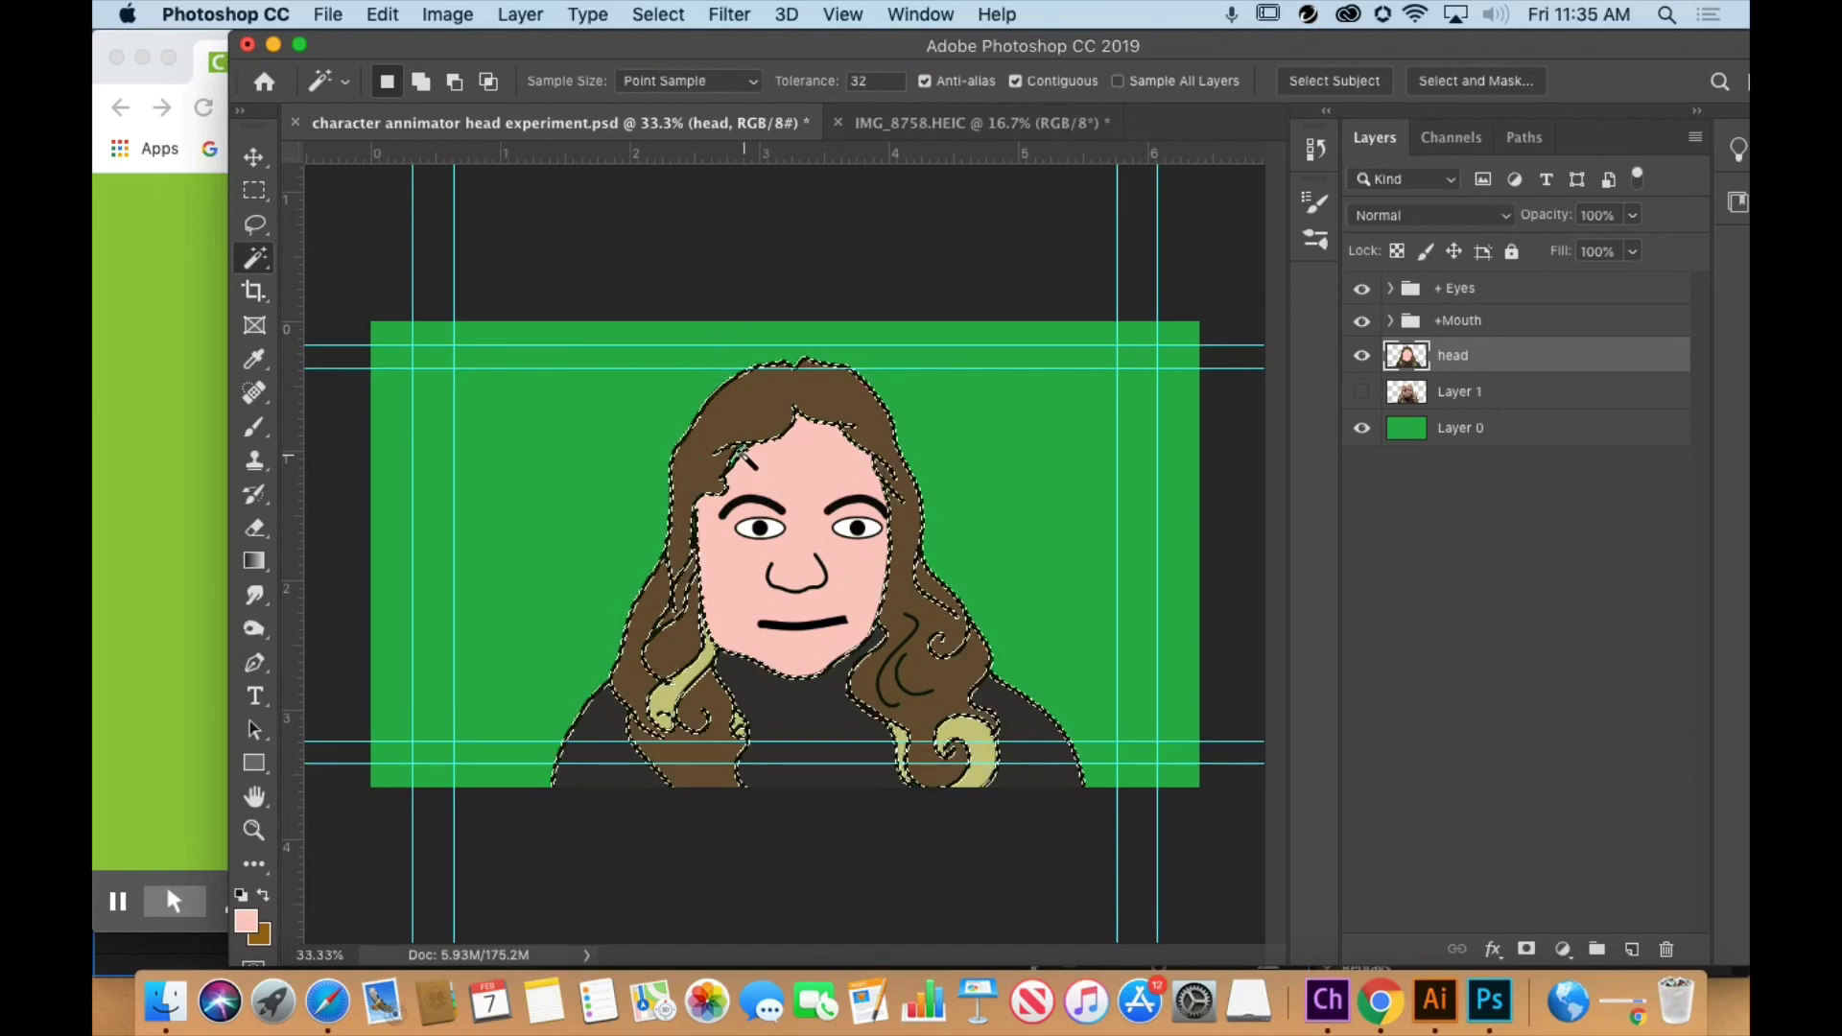
{"action": "left_click", "coordinate": [254, 829]}
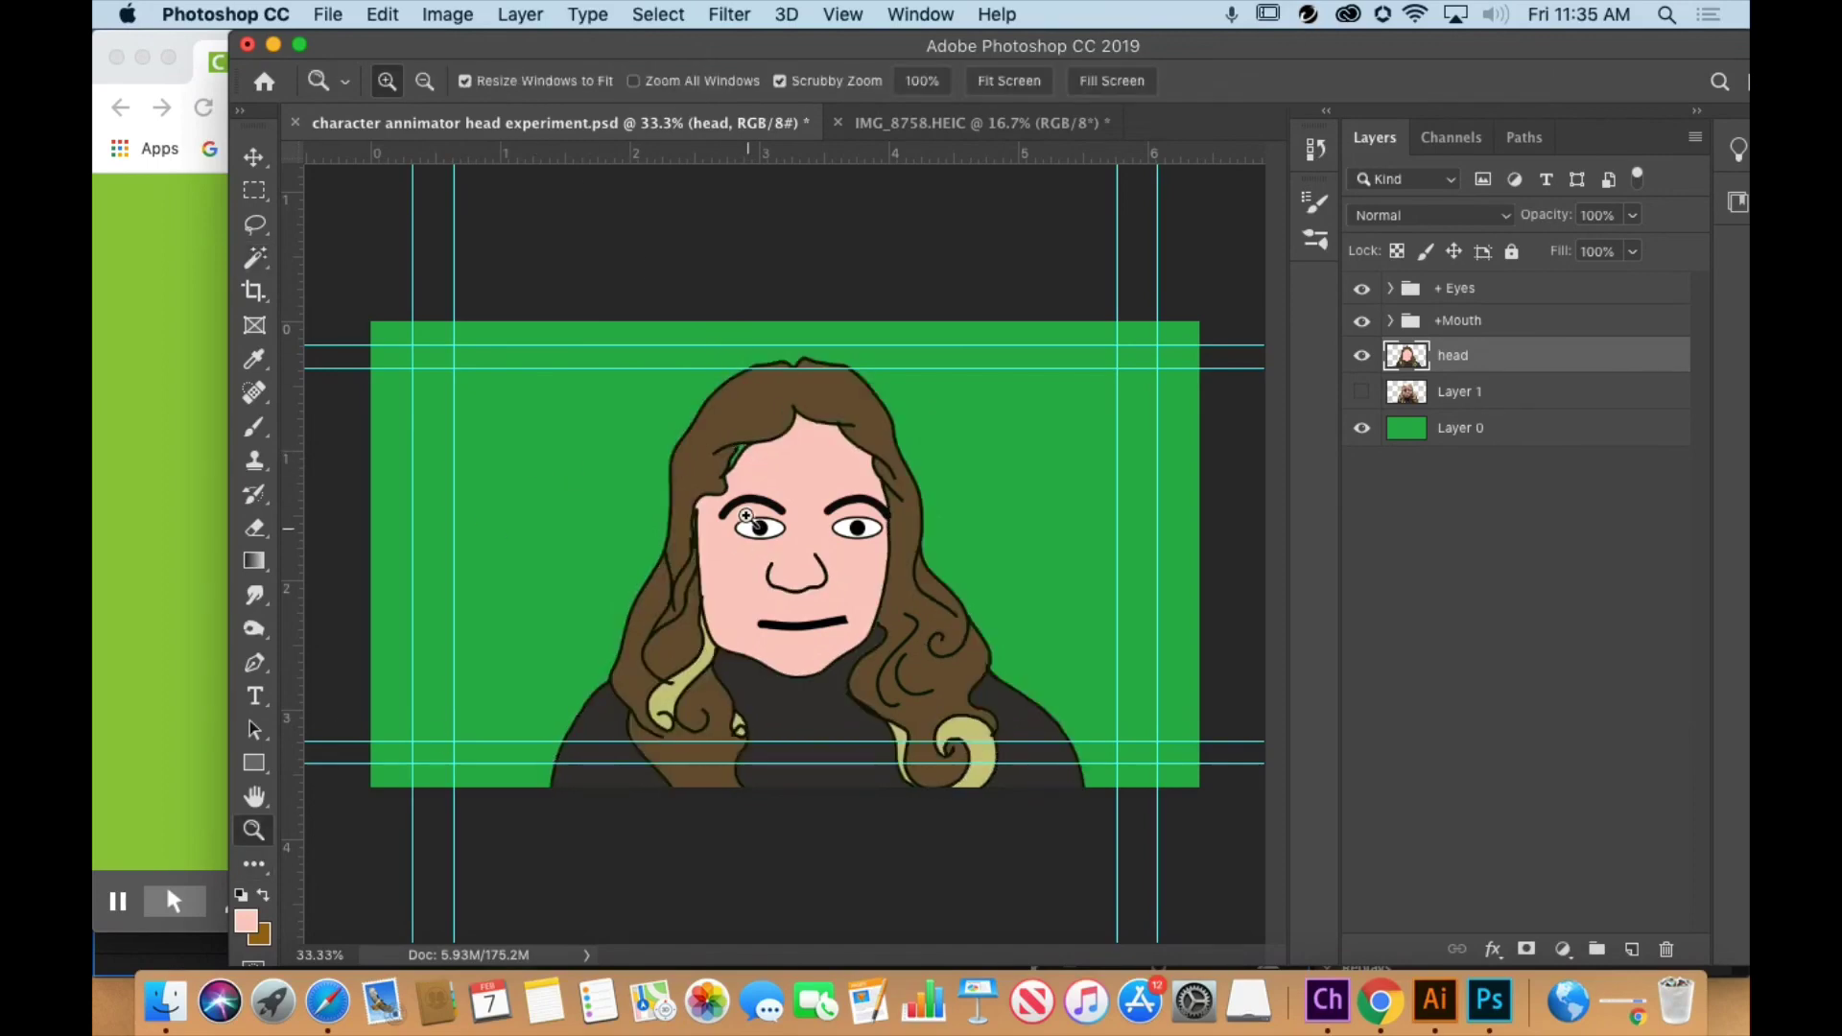
{"action": "key", "text": "super+equal"}
{"action": "key", "text": "super+equal"}
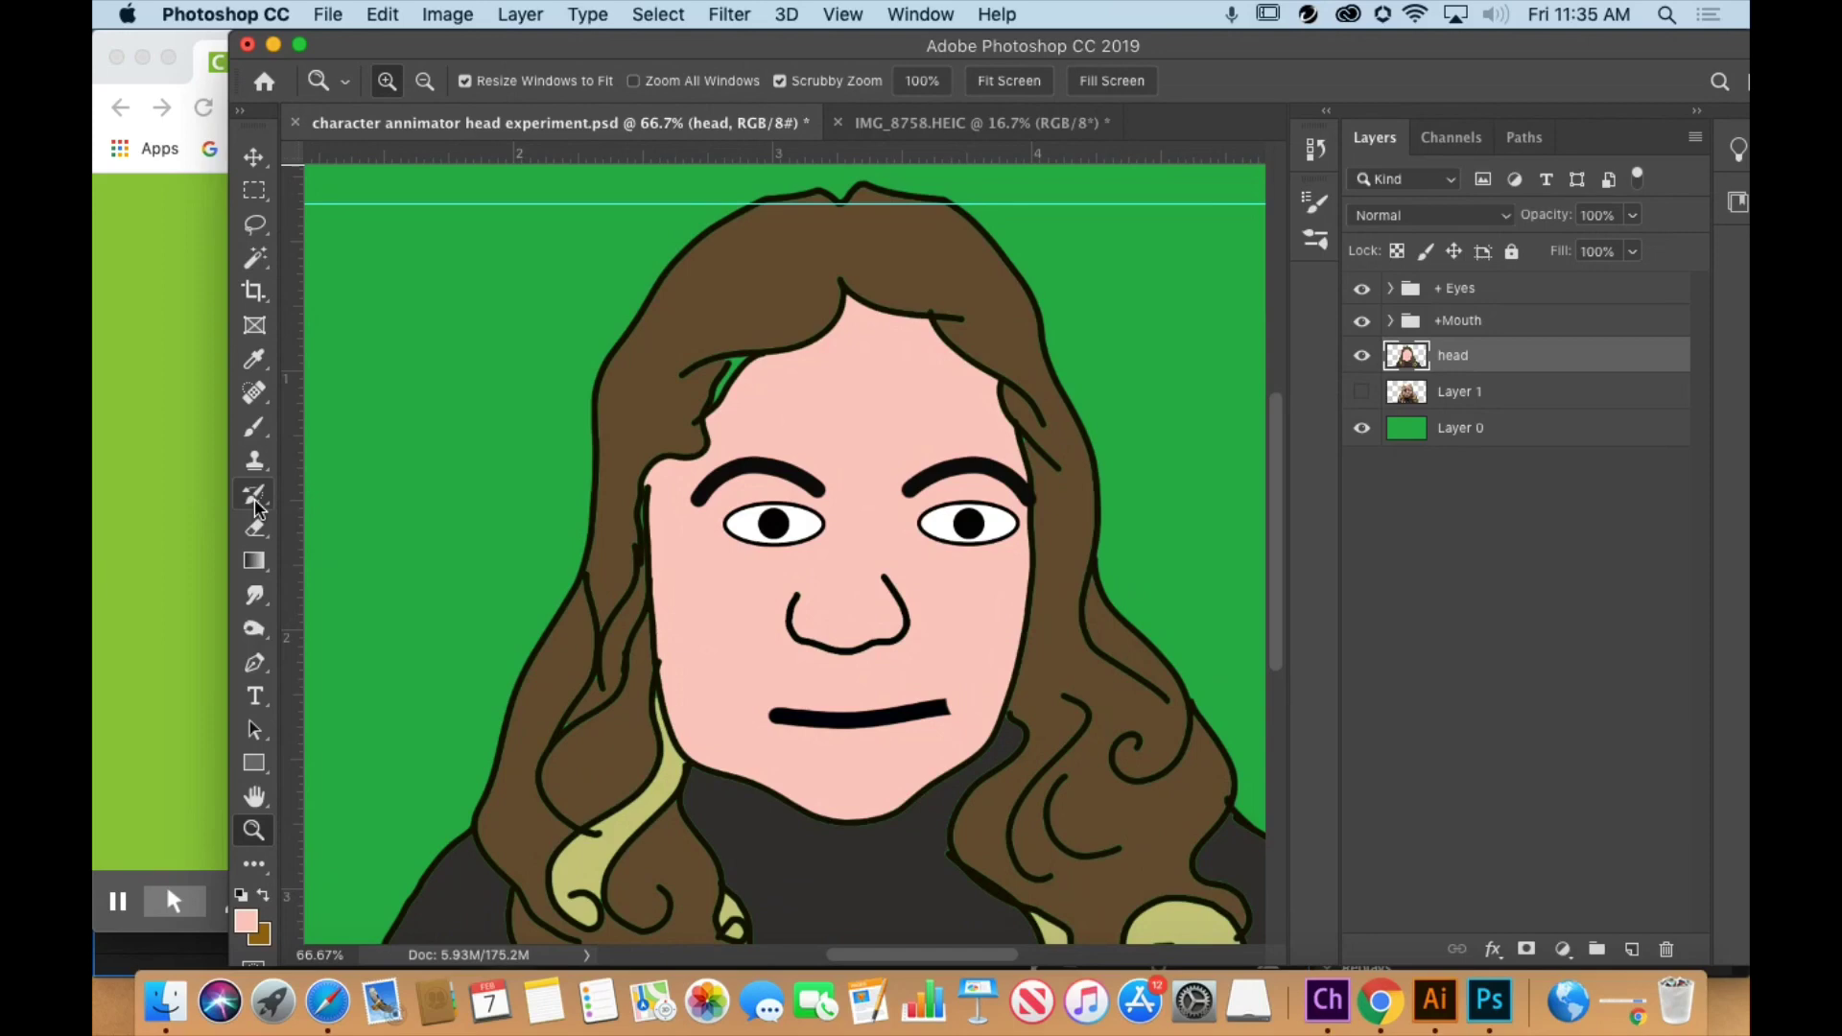
{"action": "left_click", "coordinate": [254, 257]}
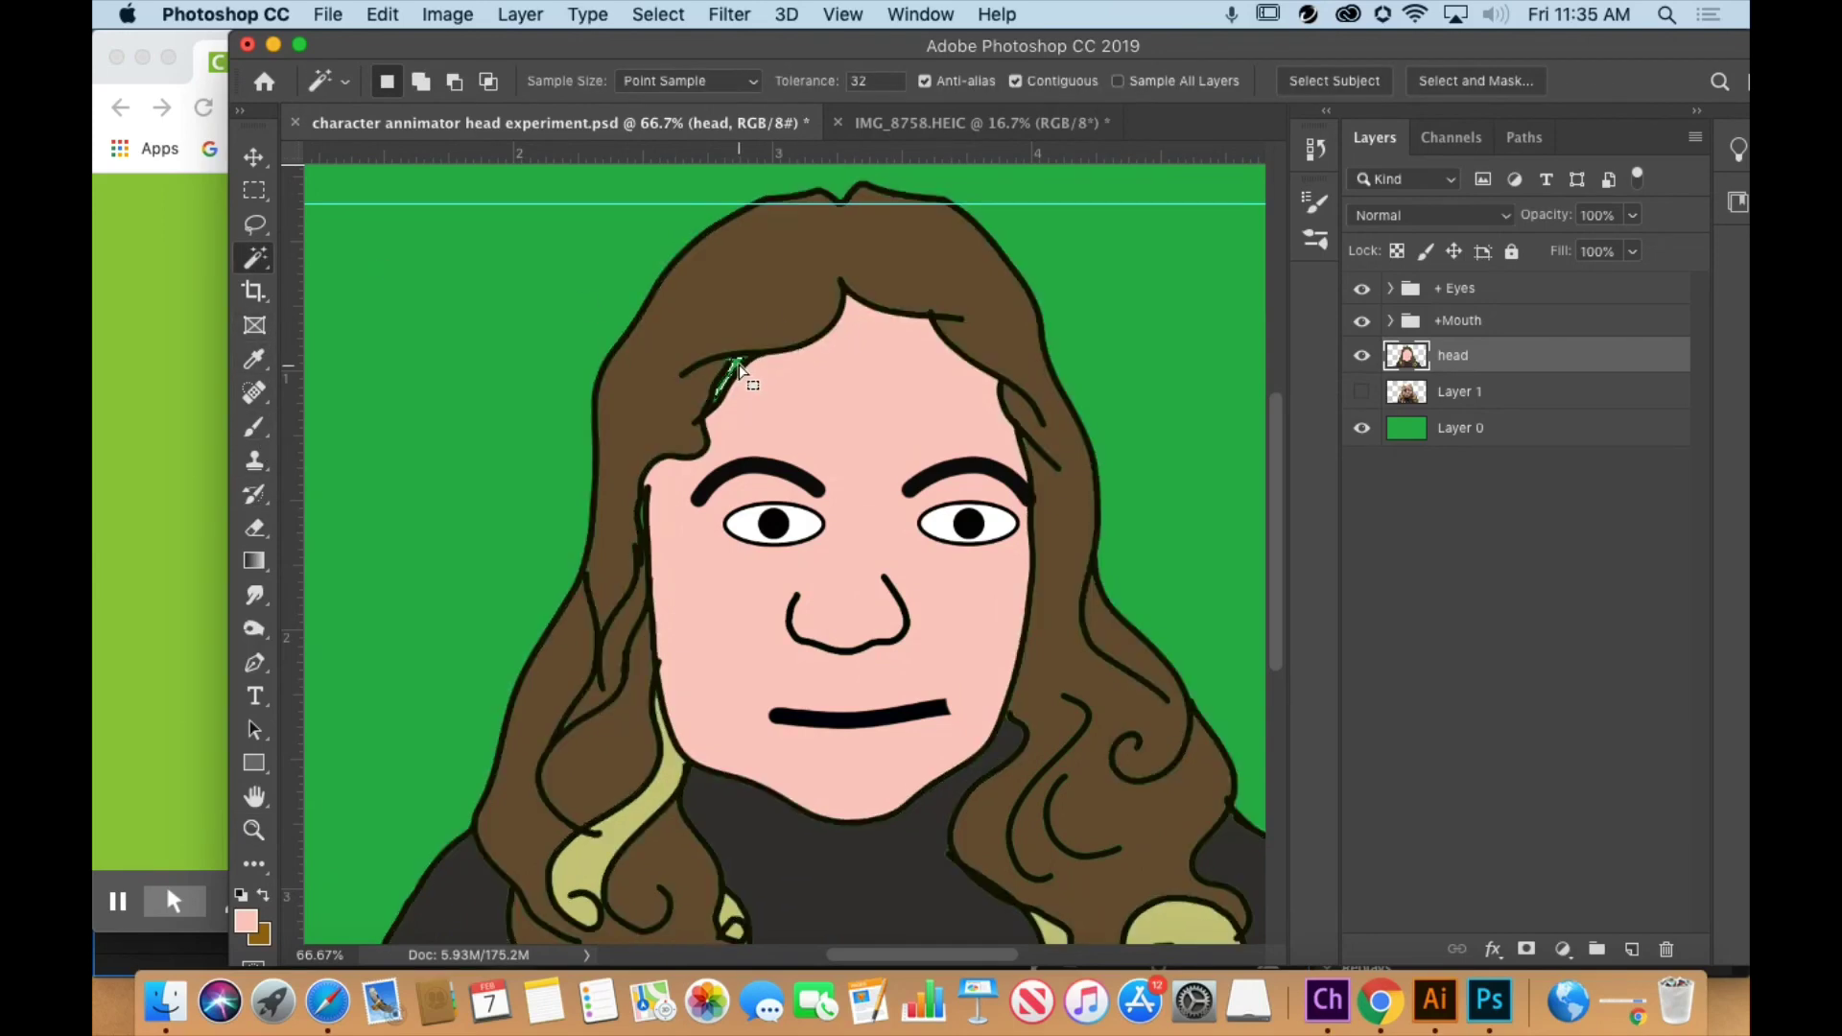
{"action": "left_click", "coordinate": [739, 368]}
- Fill the hair gap with the brown foreground colour and deselect
{"action": "left_click", "coordinate": [261, 894]}
{"action": "left_click", "coordinate": [382, 14]}
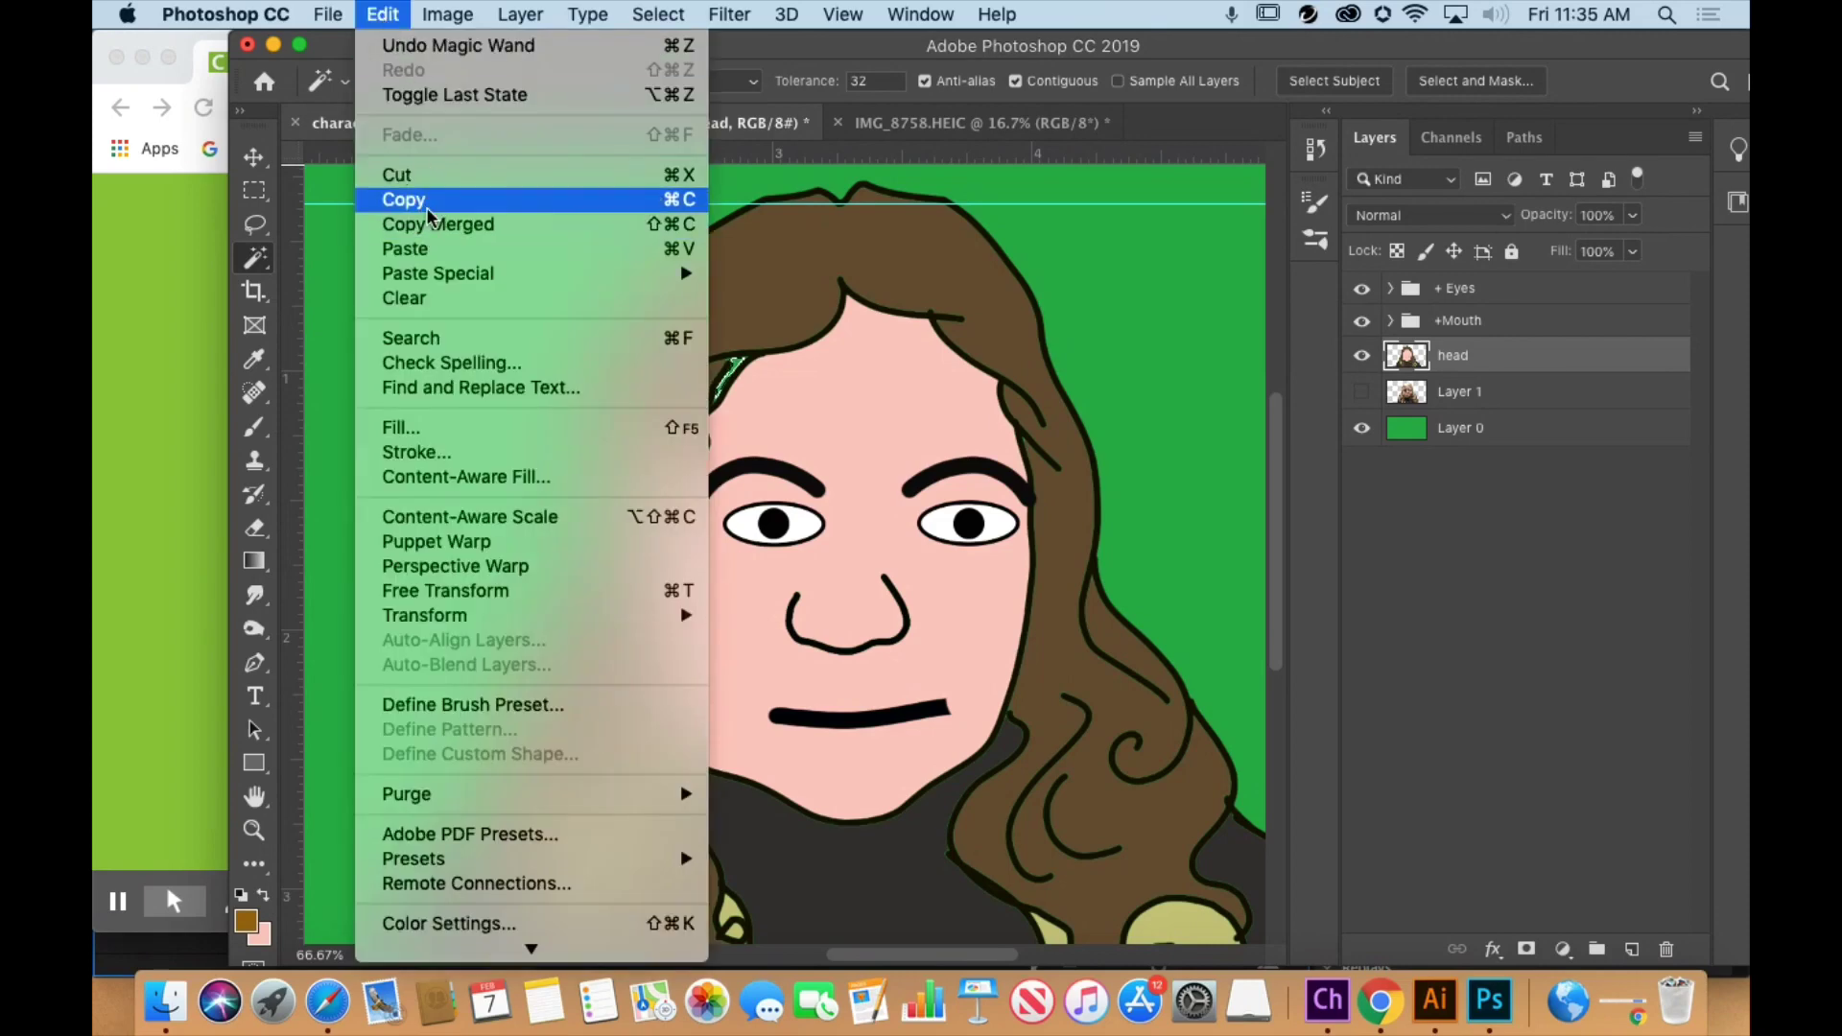
{"action": "left_click", "coordinate": [395, 420]}
{"action": "left_click", "coordinate": [1697, 700]}
{"action": "key", "text": "w"}
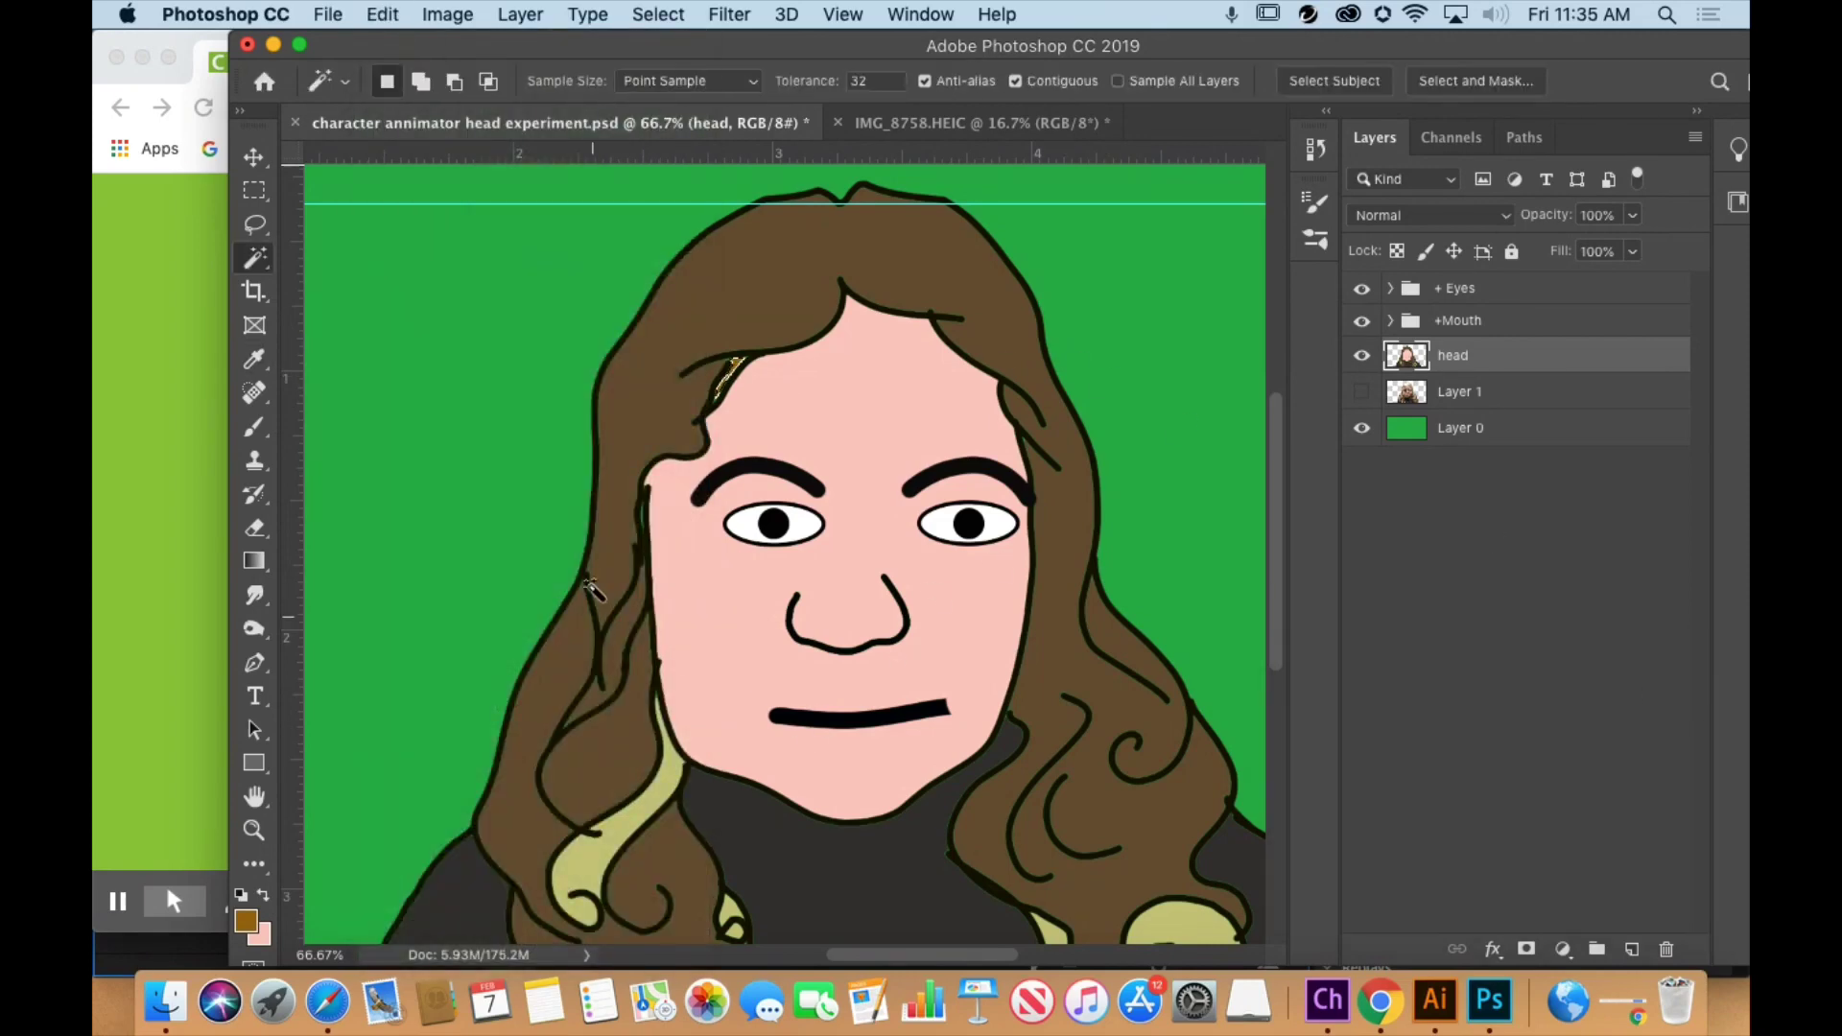
{"action": "left_click", "coordinate": [658, 14]}
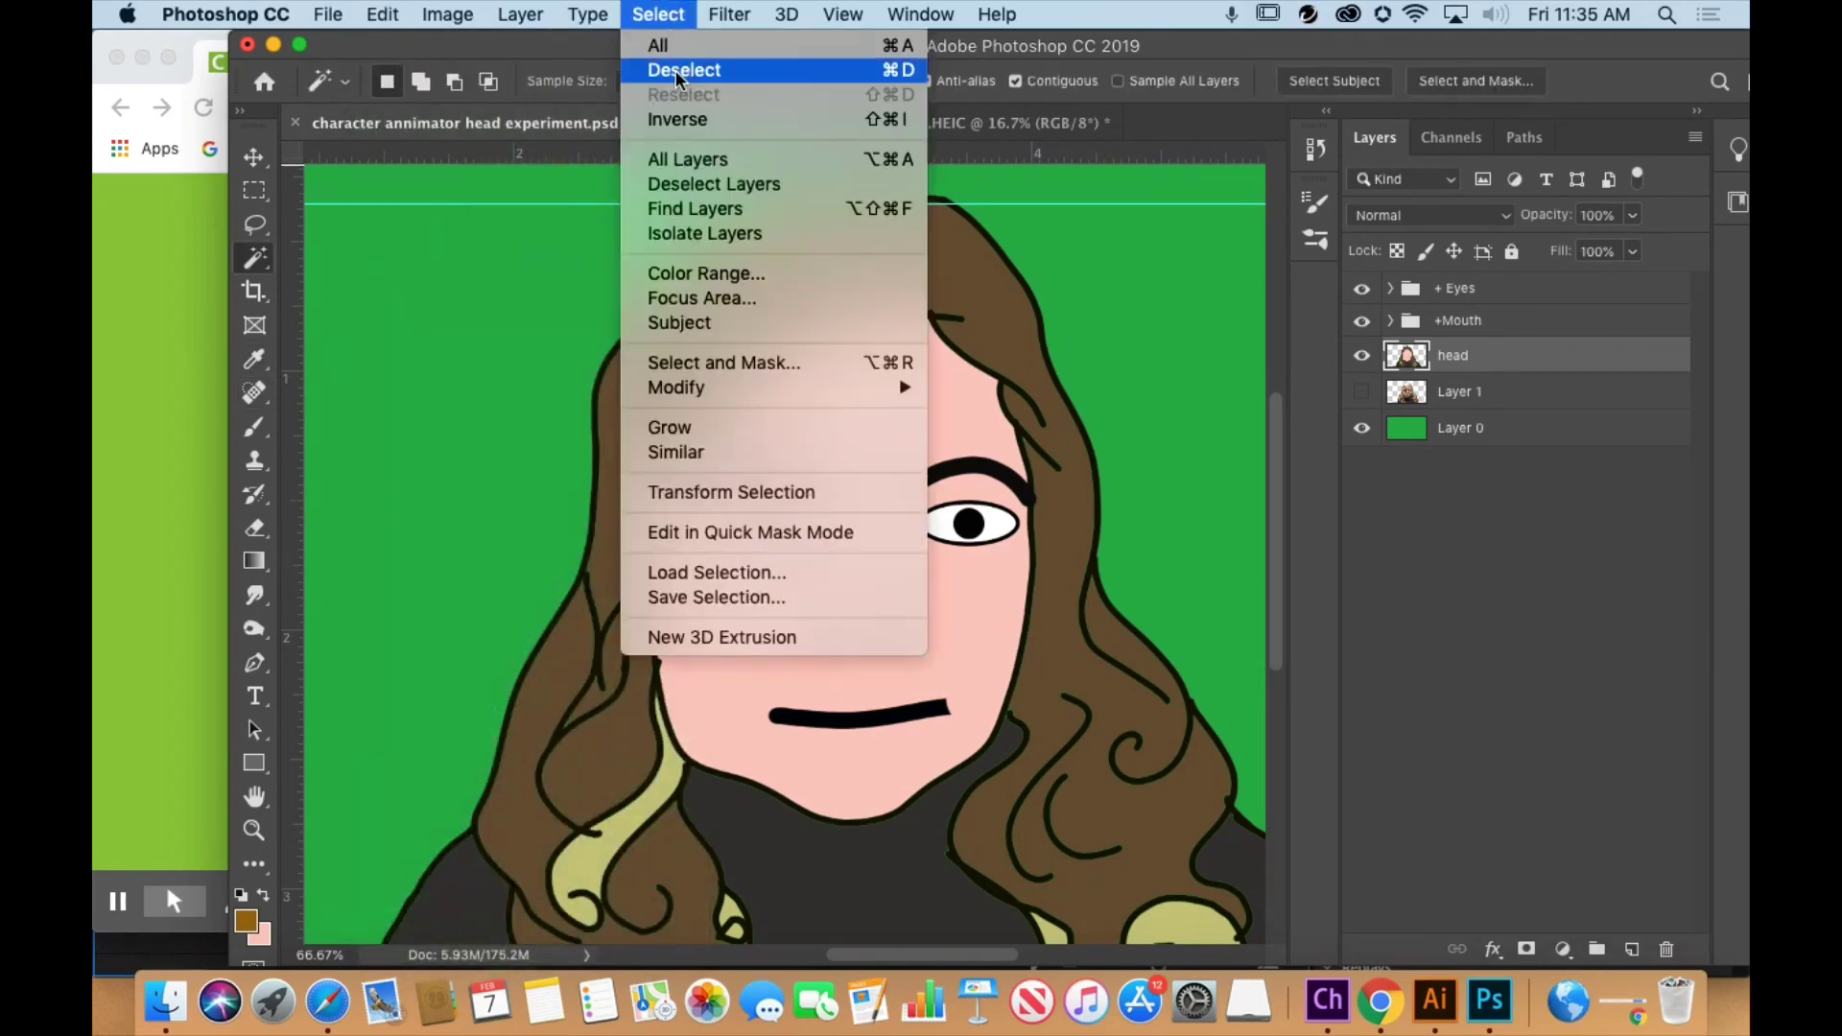
{"action": "left_click", "coordinate": [676, 67]}
{"action": "left_click", "coordinate": [259, 426]}
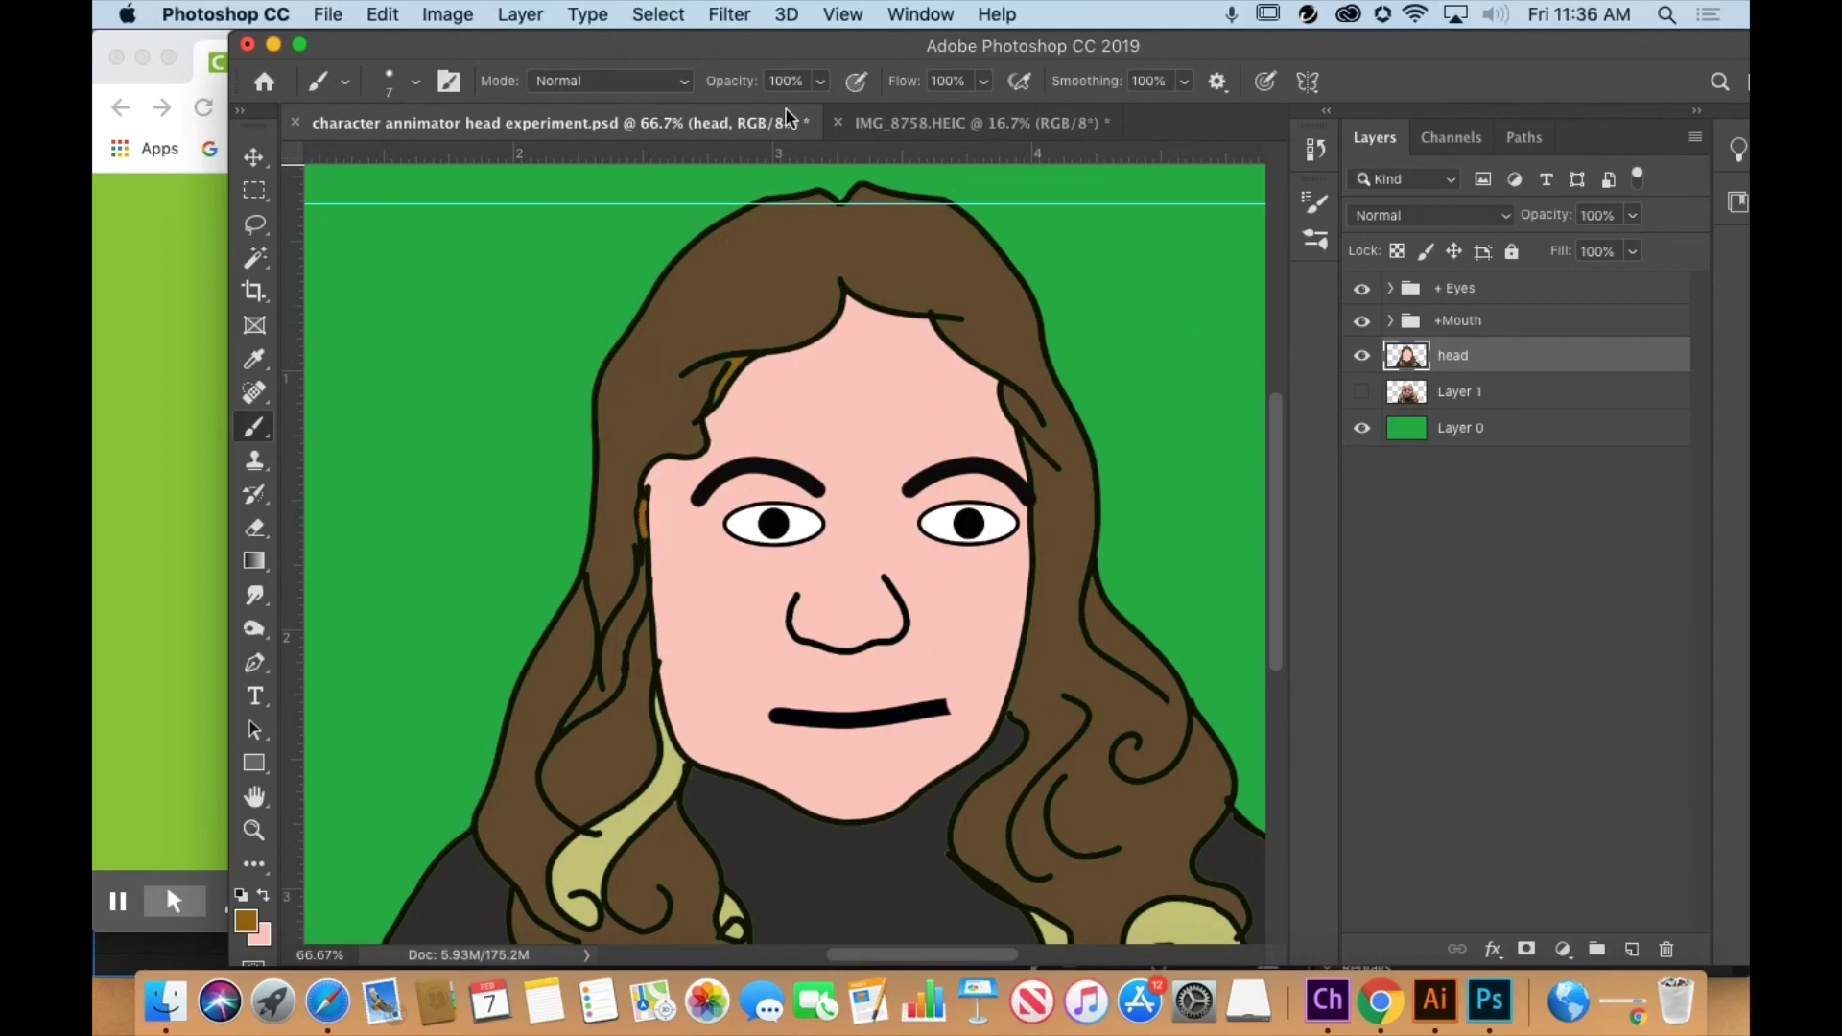
- Zoom out to the whole canvas and hide the green Layer 0
{"action": "key", "text": "z"}
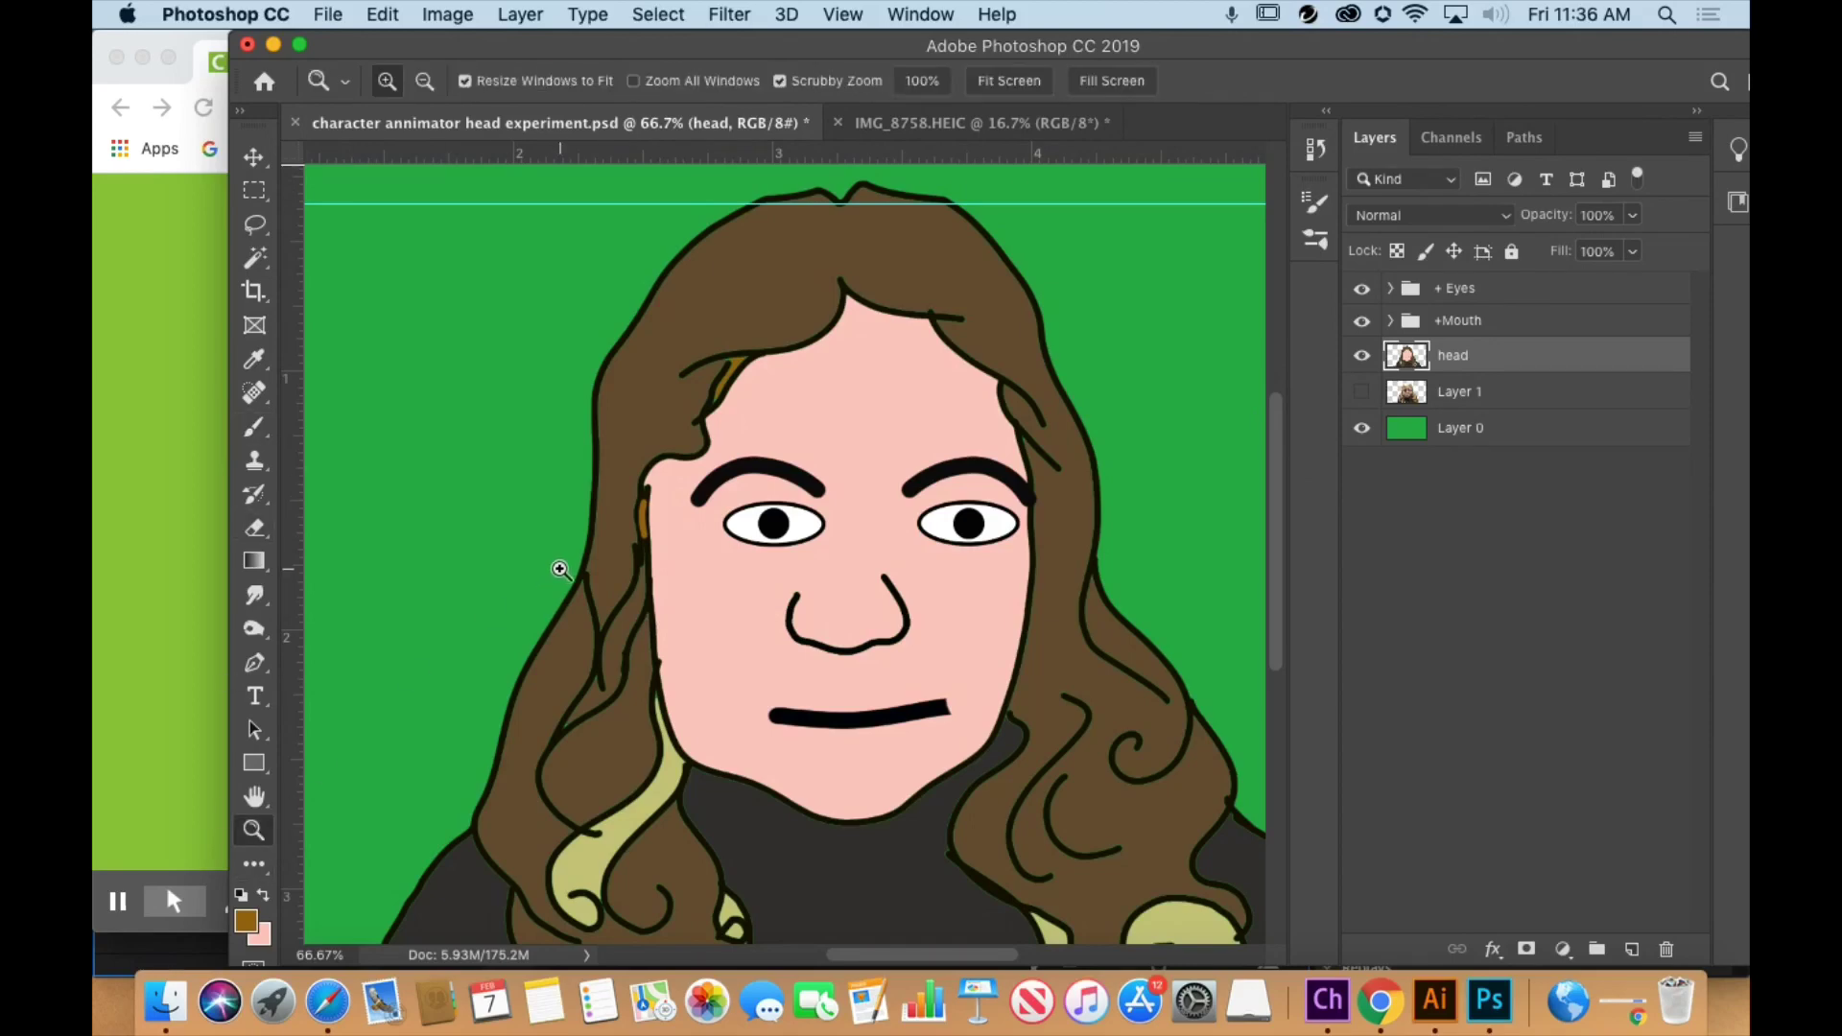
{"action": "left_click", "coordinate": [558, 568], "text": "alt"}
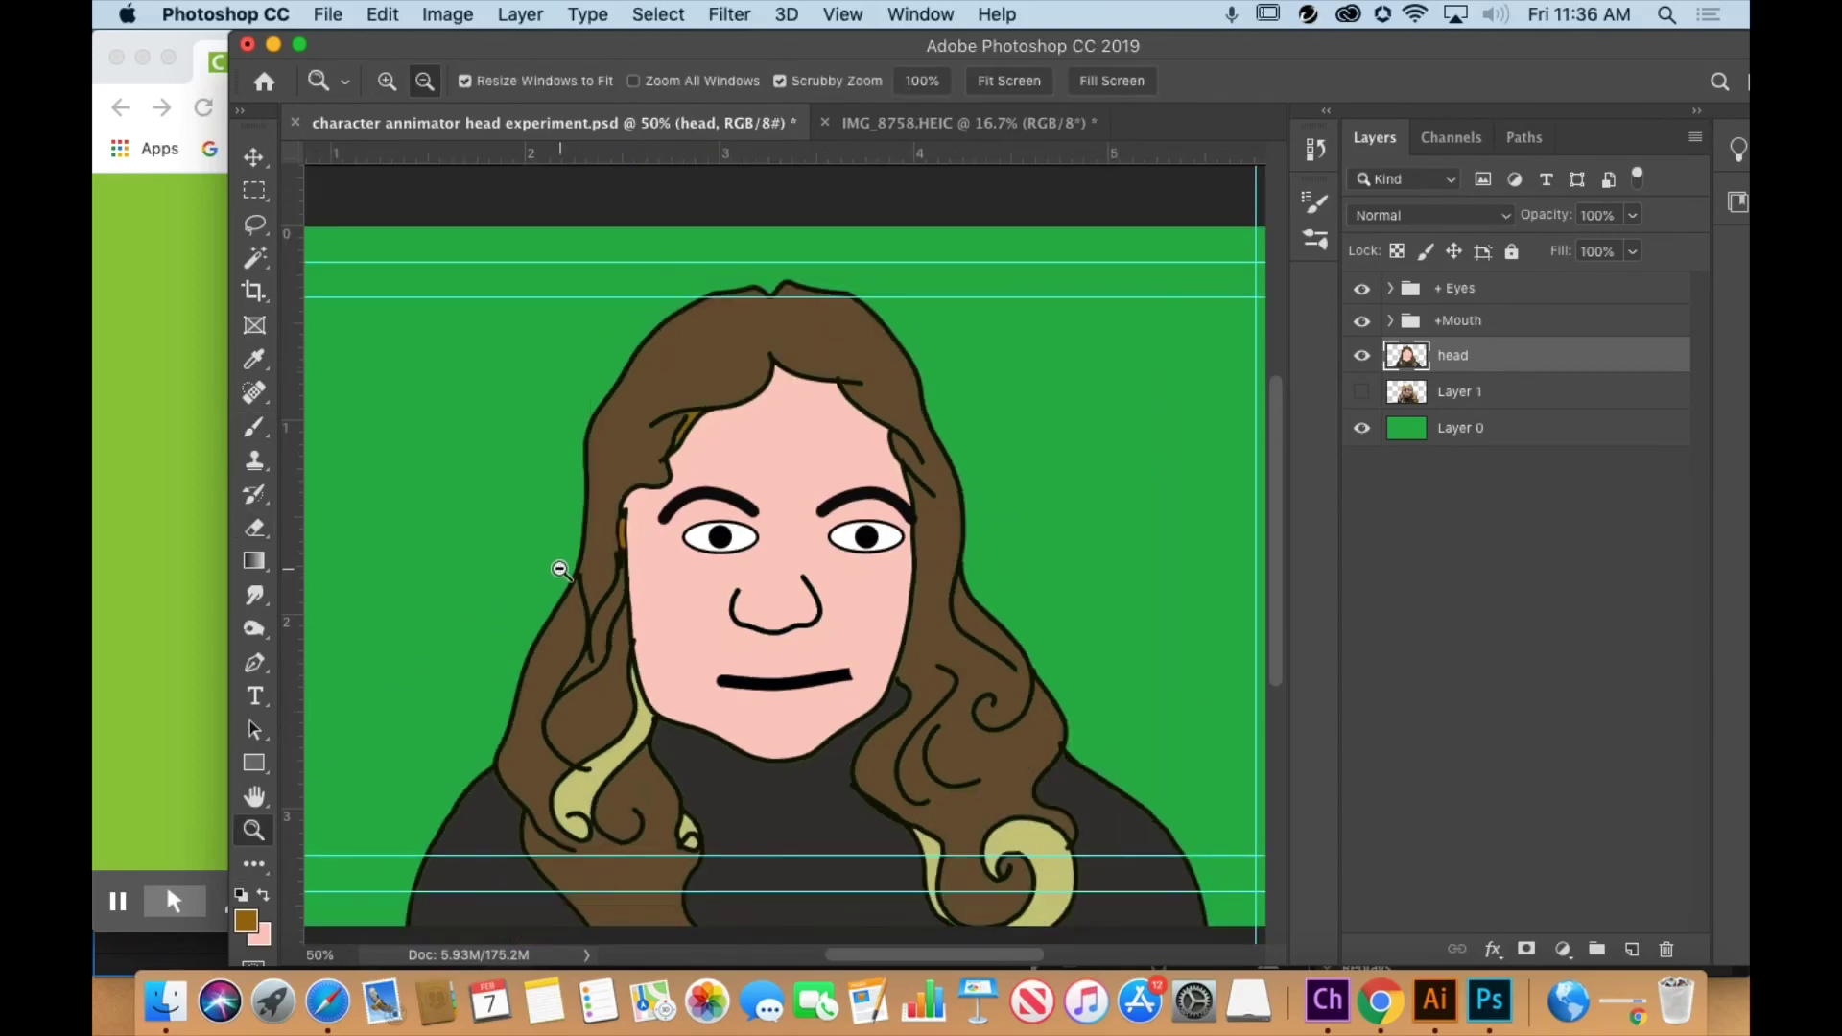
{"action": "left_click", "coordinate": [558, 568], "text": "alt"}
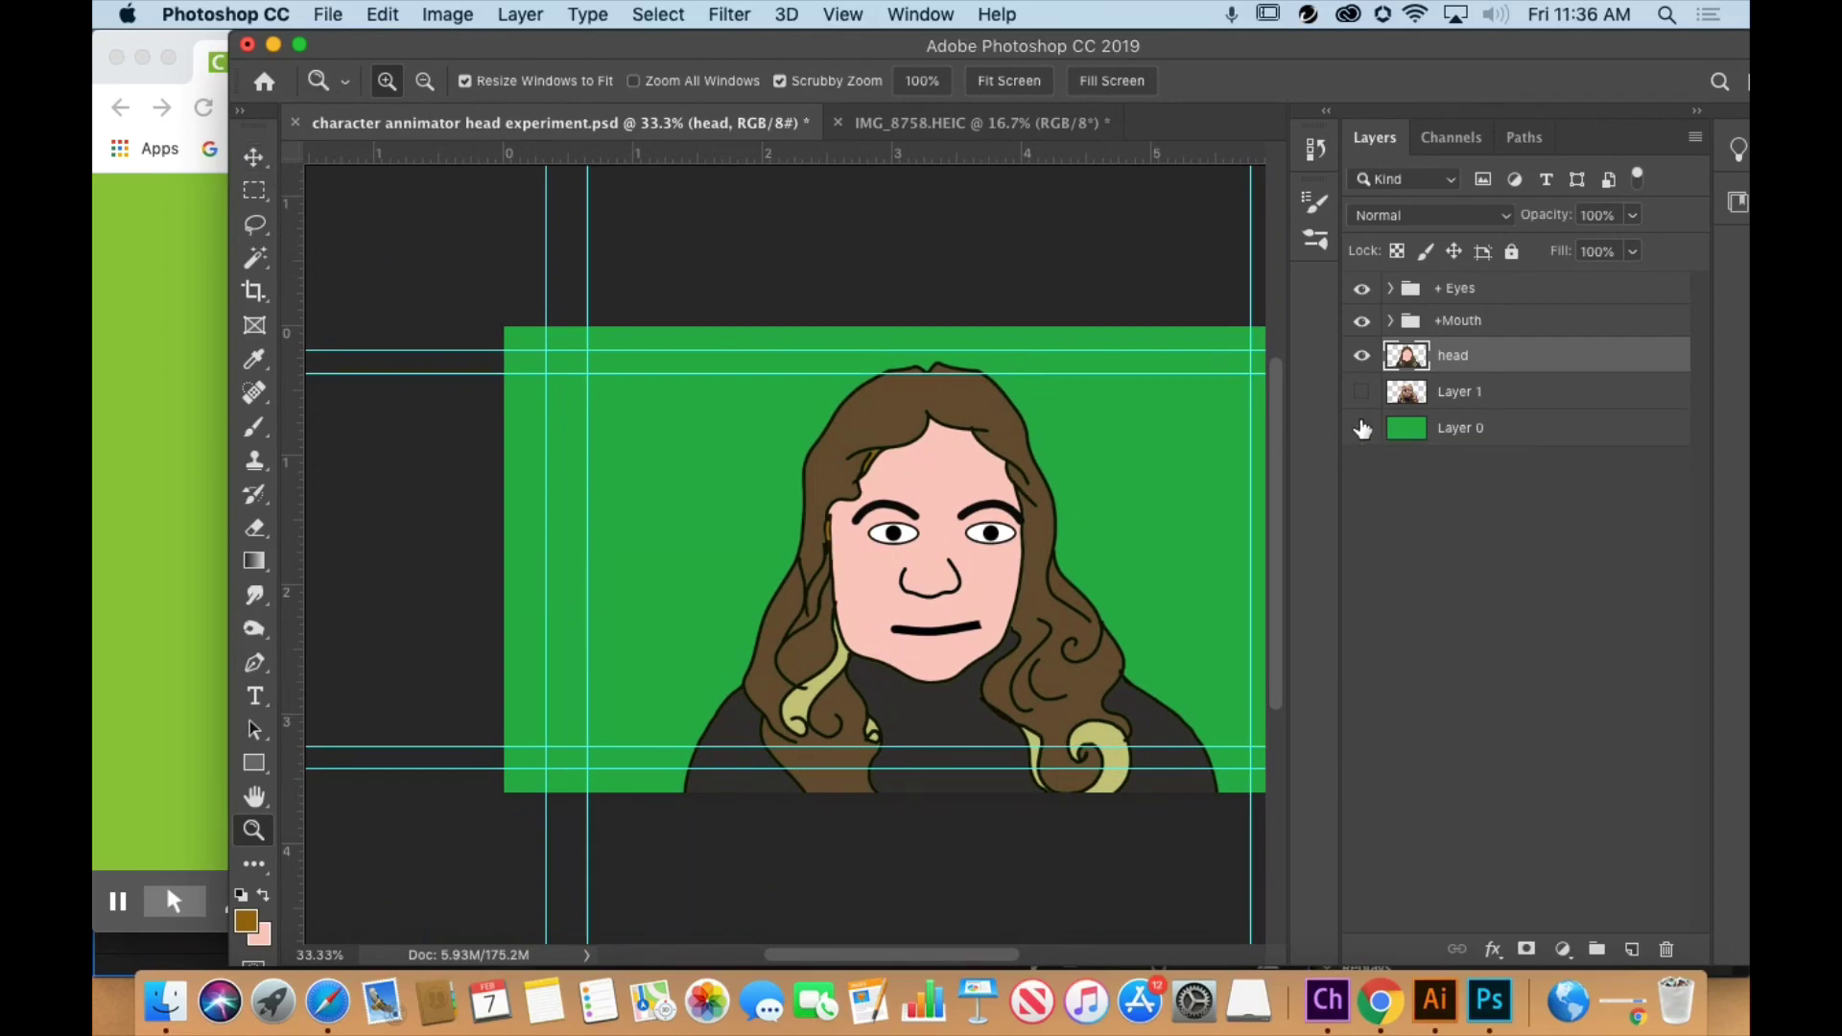
{"action": "left_click", "coordinate": [1362, 429]}
{"action": "left_click_drag", "start_coordinate": [858, 954], "coordinate": [893, 960]}
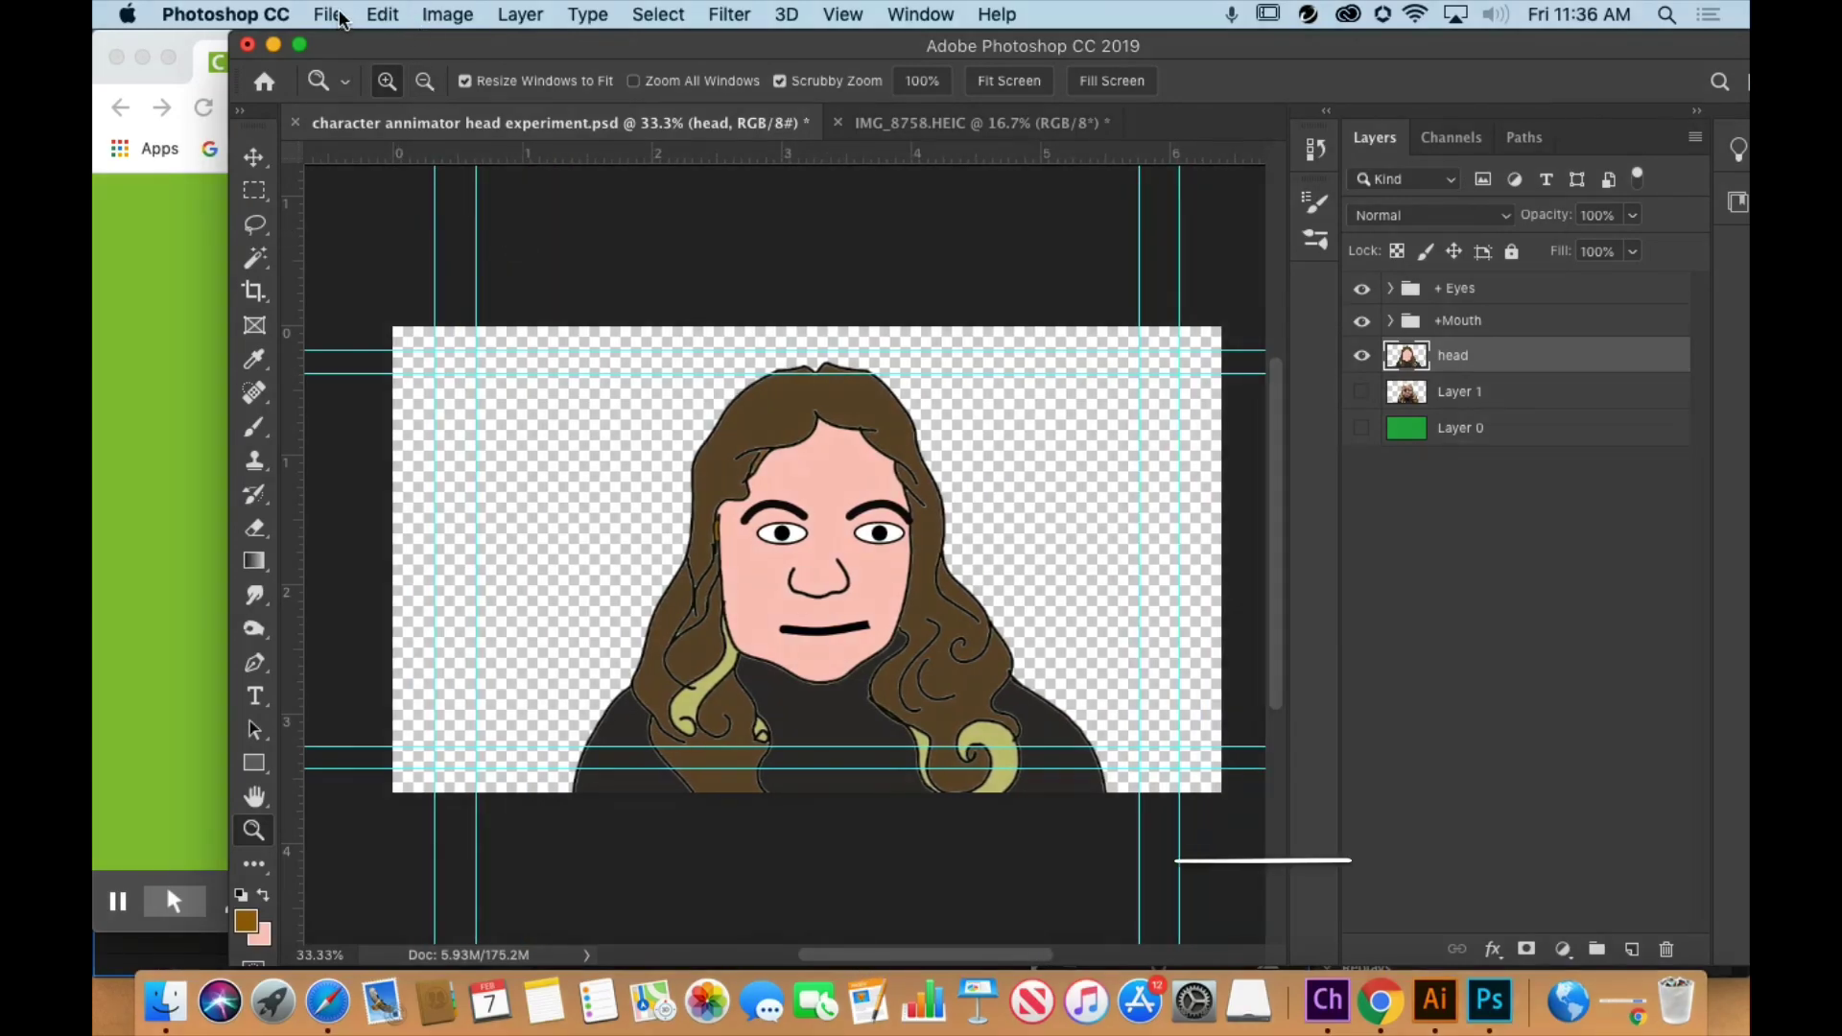
- Save the document as cartoon me.psd in Photoshop format
{"action": "left_click", "coordinate": [328, 15]}
{"action": "left_click", "coordinate": [369, 276]}
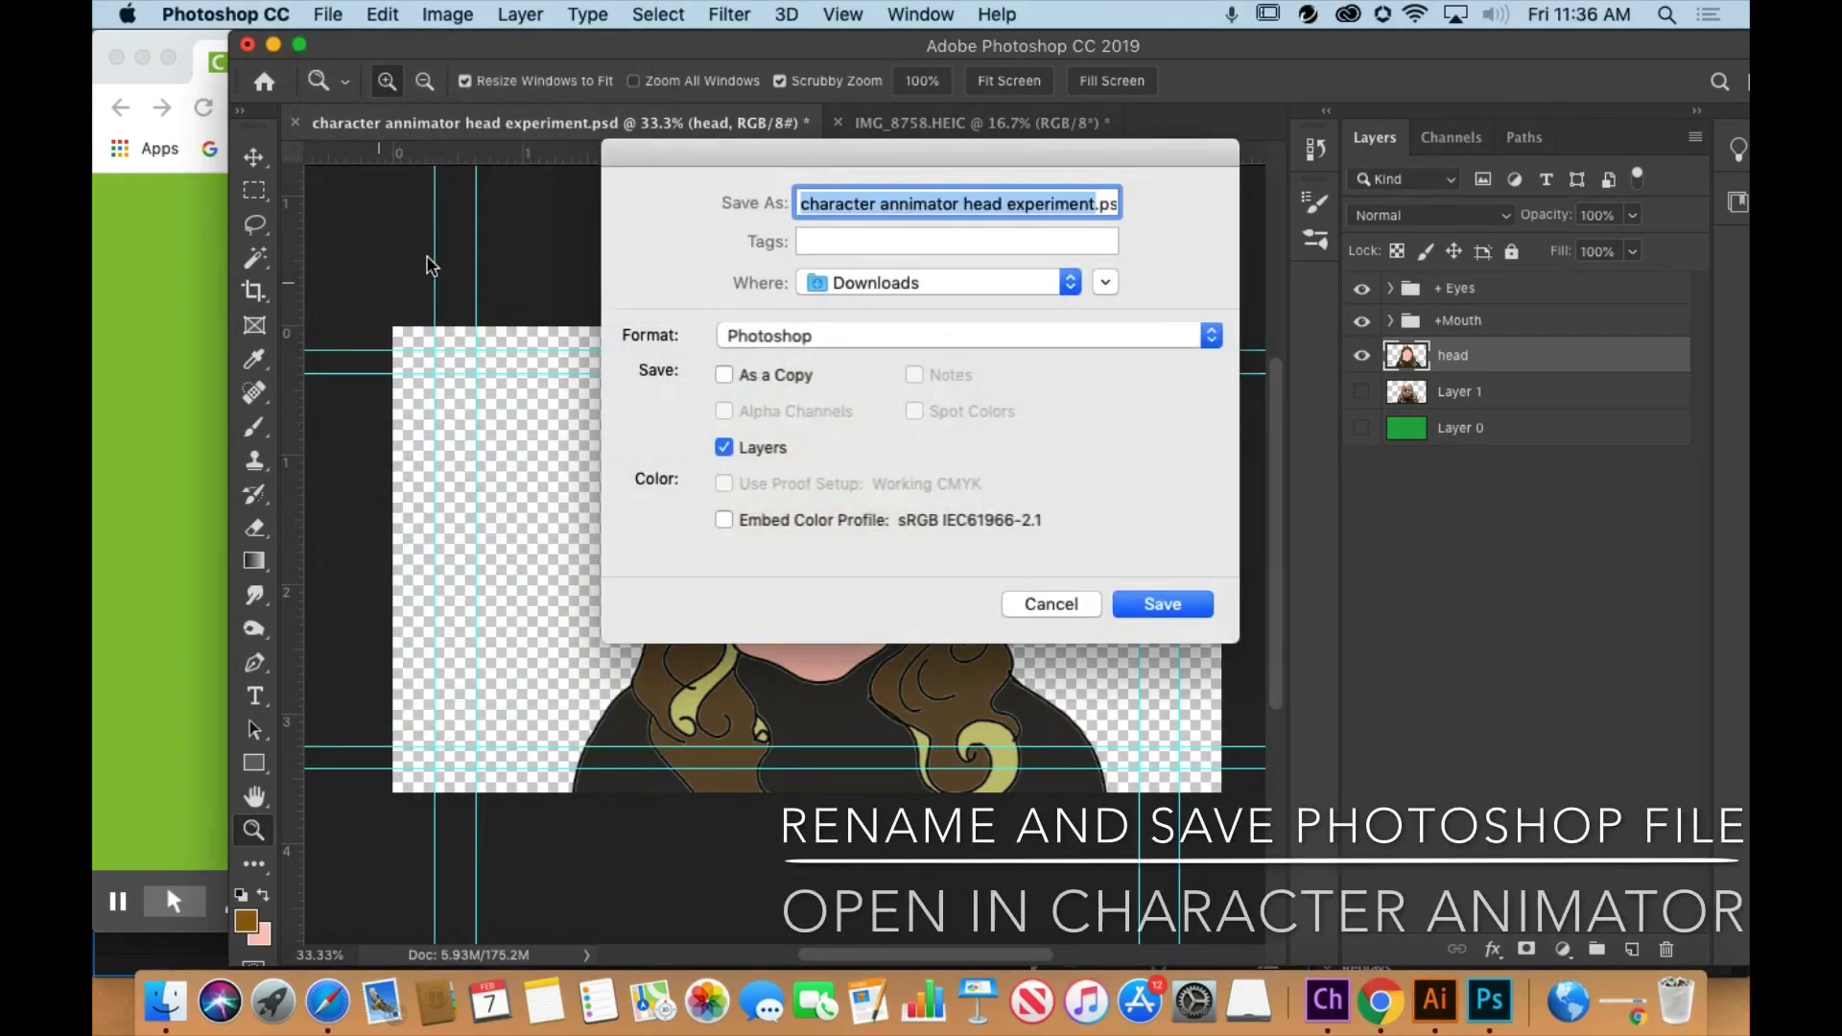
{"action": "left_click", "coordinate": [1095, 205]}
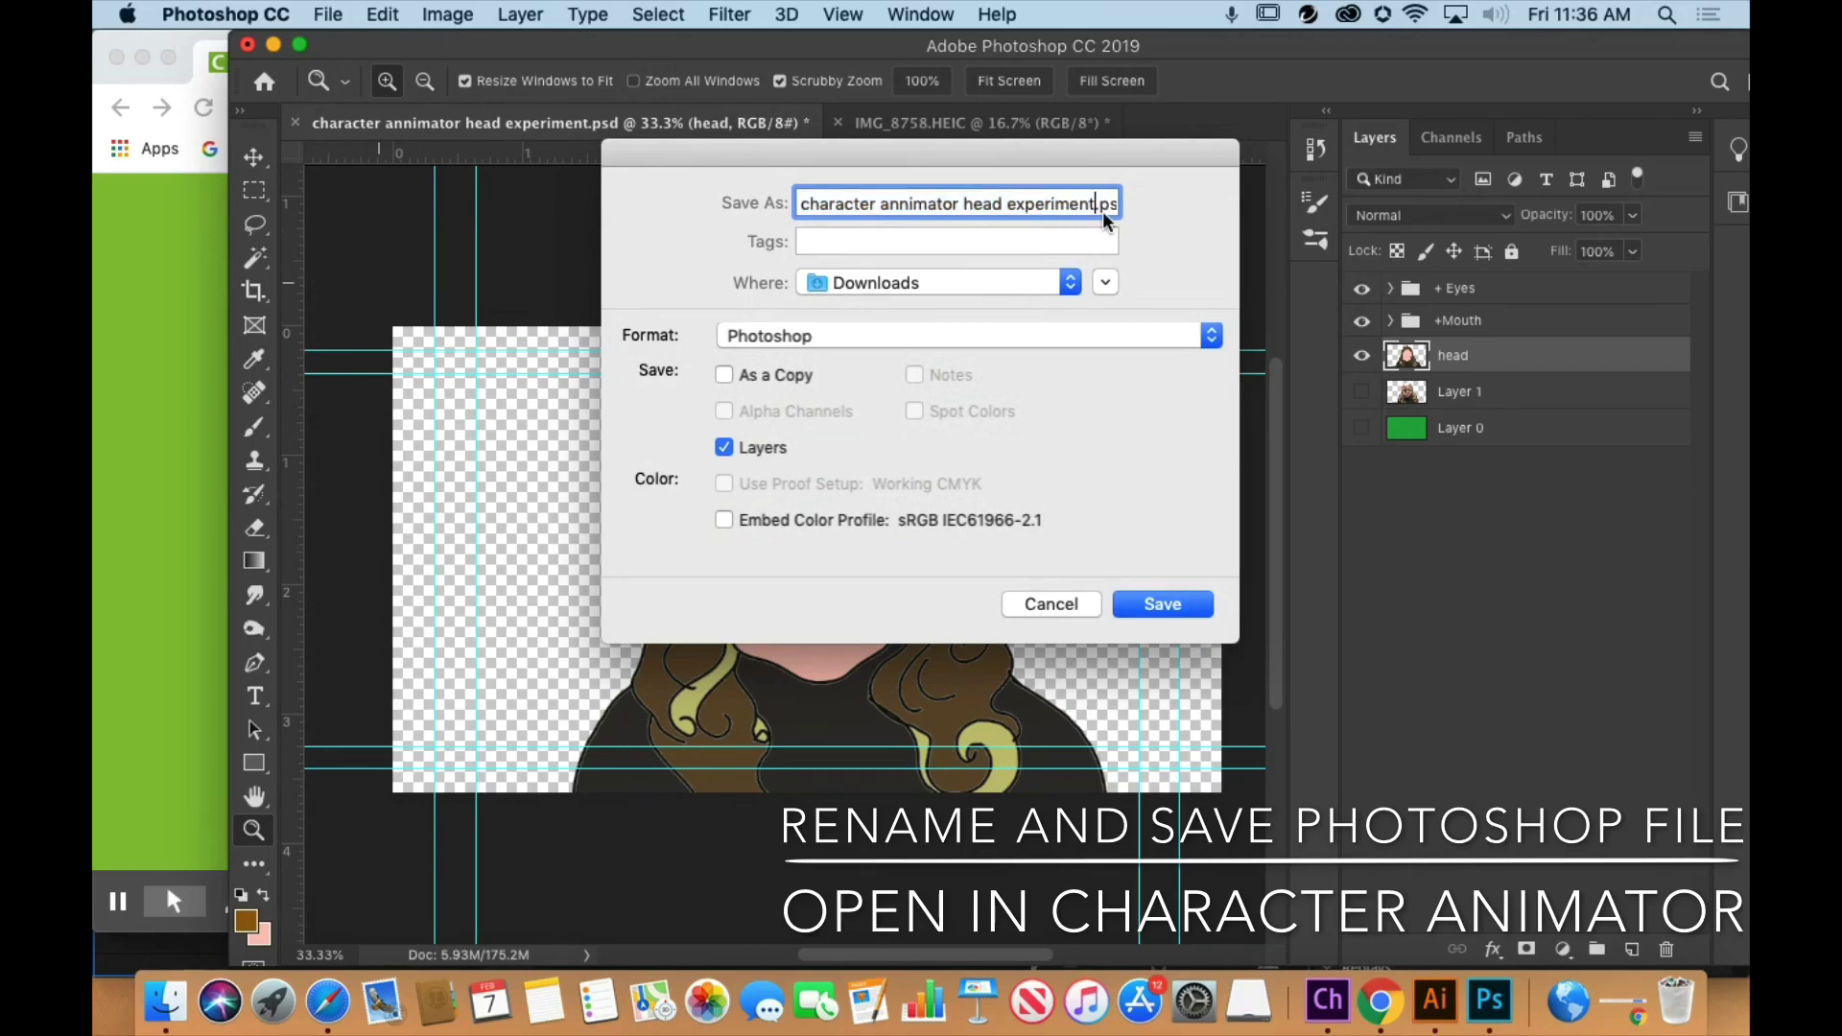
{"action": "key", "text": "BackSpace"}
{"action": "key", "text": "BackSpace"}
{"action": "key", "text": "BackSpace"}
{"action": "key", "text": "BackSpace"}
{"action": "key", "text": "BackSpace"}
{"action": "key", "text": "BackSpace"}
{"action": "key", "text": "BackSpace"}
{"action": "key", "text": "BackSpace"}
{"action": "key", "text": "BackSpace"}
{"action": "key", "text": "BackSpace"}
{"action": "key", "text": "BackSpace"}
{"action": "key", "text": "BackSpace"}
{"action": "key", "text": "BackSpace"}
{"action": "key", "text": "BackSpace"}
{"action": "key", "text": "BackSpace"}
{"action": "key", "text": "BackSpace"}
{"action": "key", "text": "BackSpace"}
{"action": "key", "text": "BackSpace"}
{"action": "key", "text": "BackSpace"}
{"action": "key", "text": "BackSpace"}
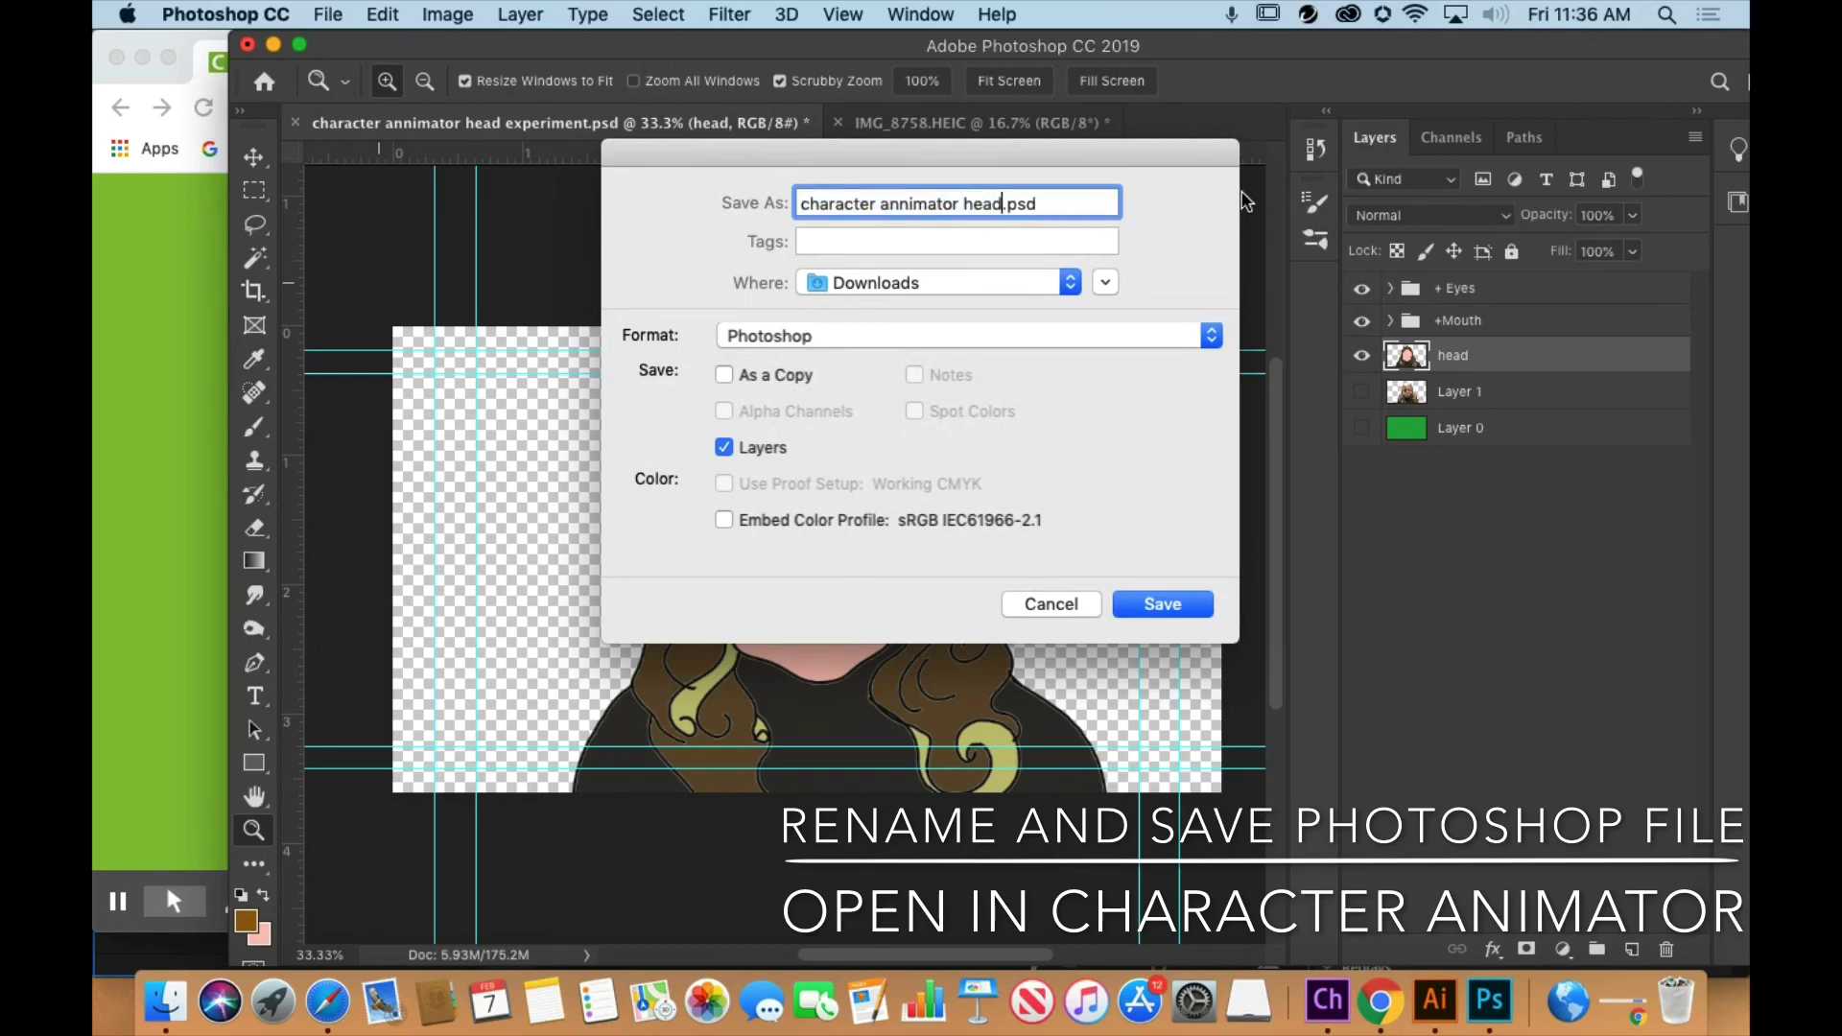
{"action": "key", "text": "BackSpace"}
{"action": "key", "text": "BackSpace"}
{"action": "key", "text": "BackSpace"}
{"action": "key", "text": "BackSpace"}
{"action": "key", "text": "BackSpace"}
{"action": "key", "text": "BackSpace"}
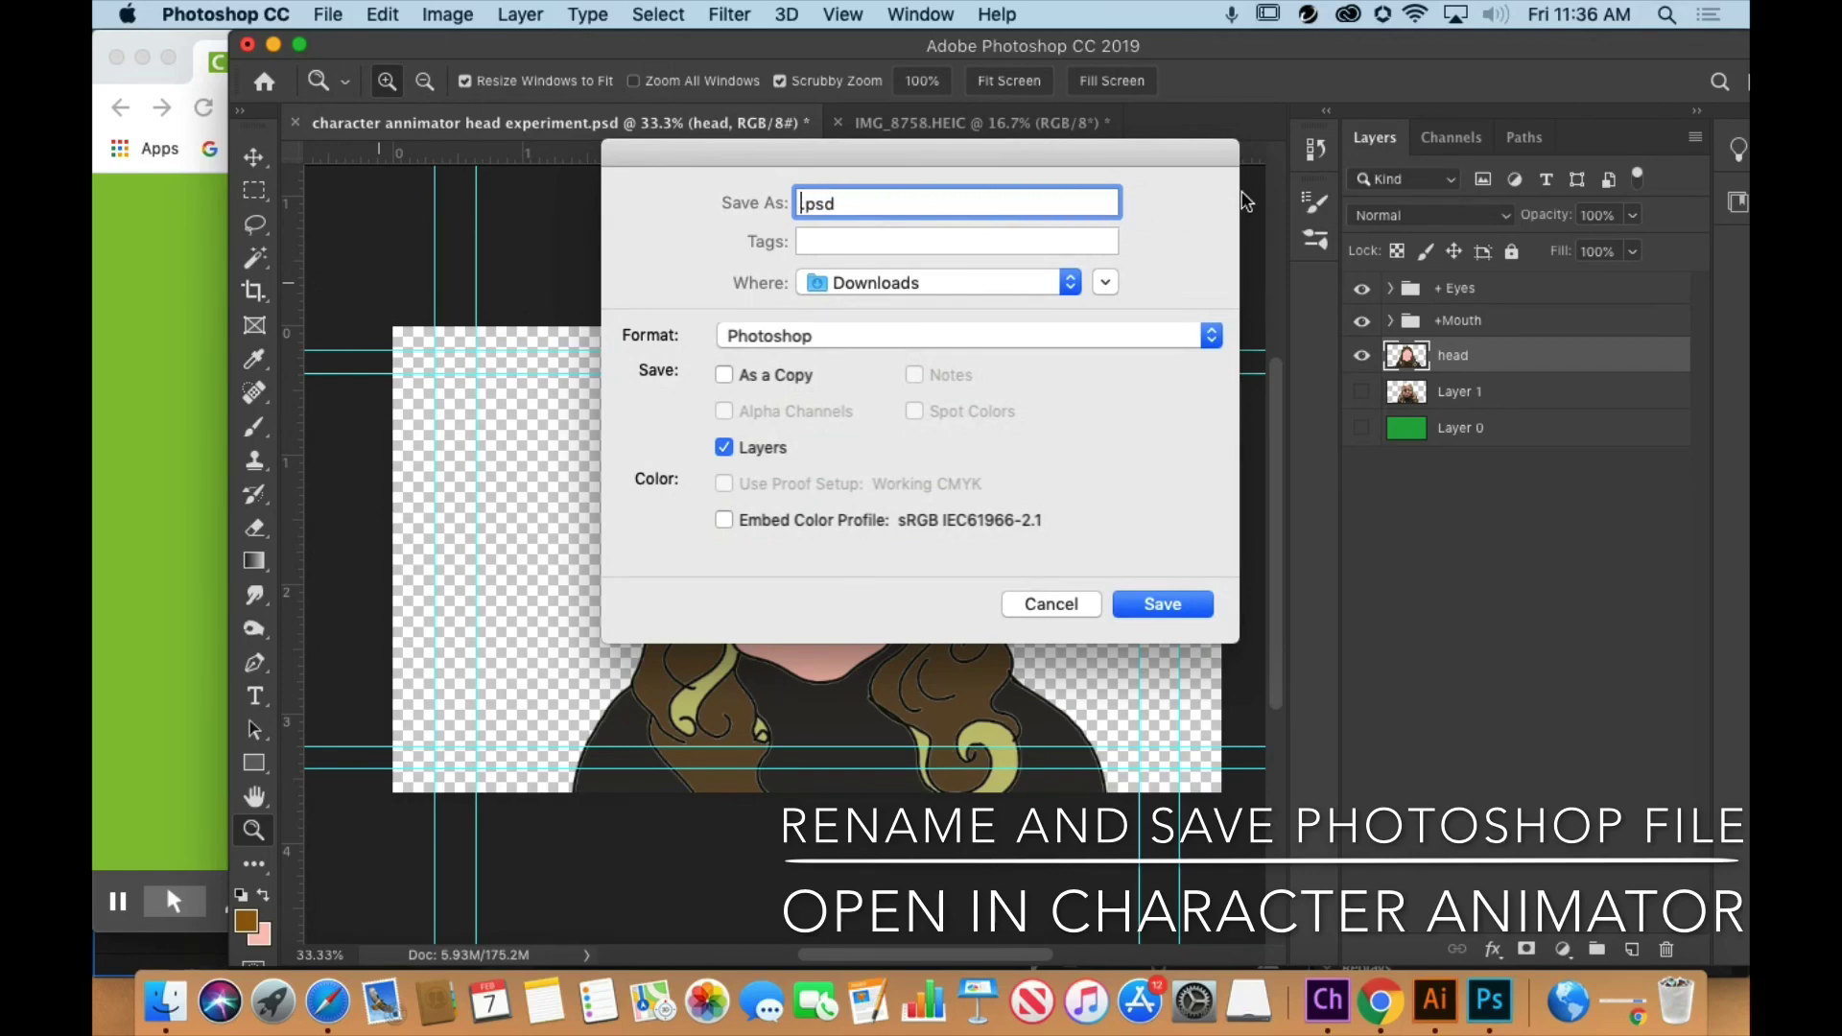
{"action": "type", "text": "artoon me"}
{"action": "left_click", "coordinate": [1163, 604]}
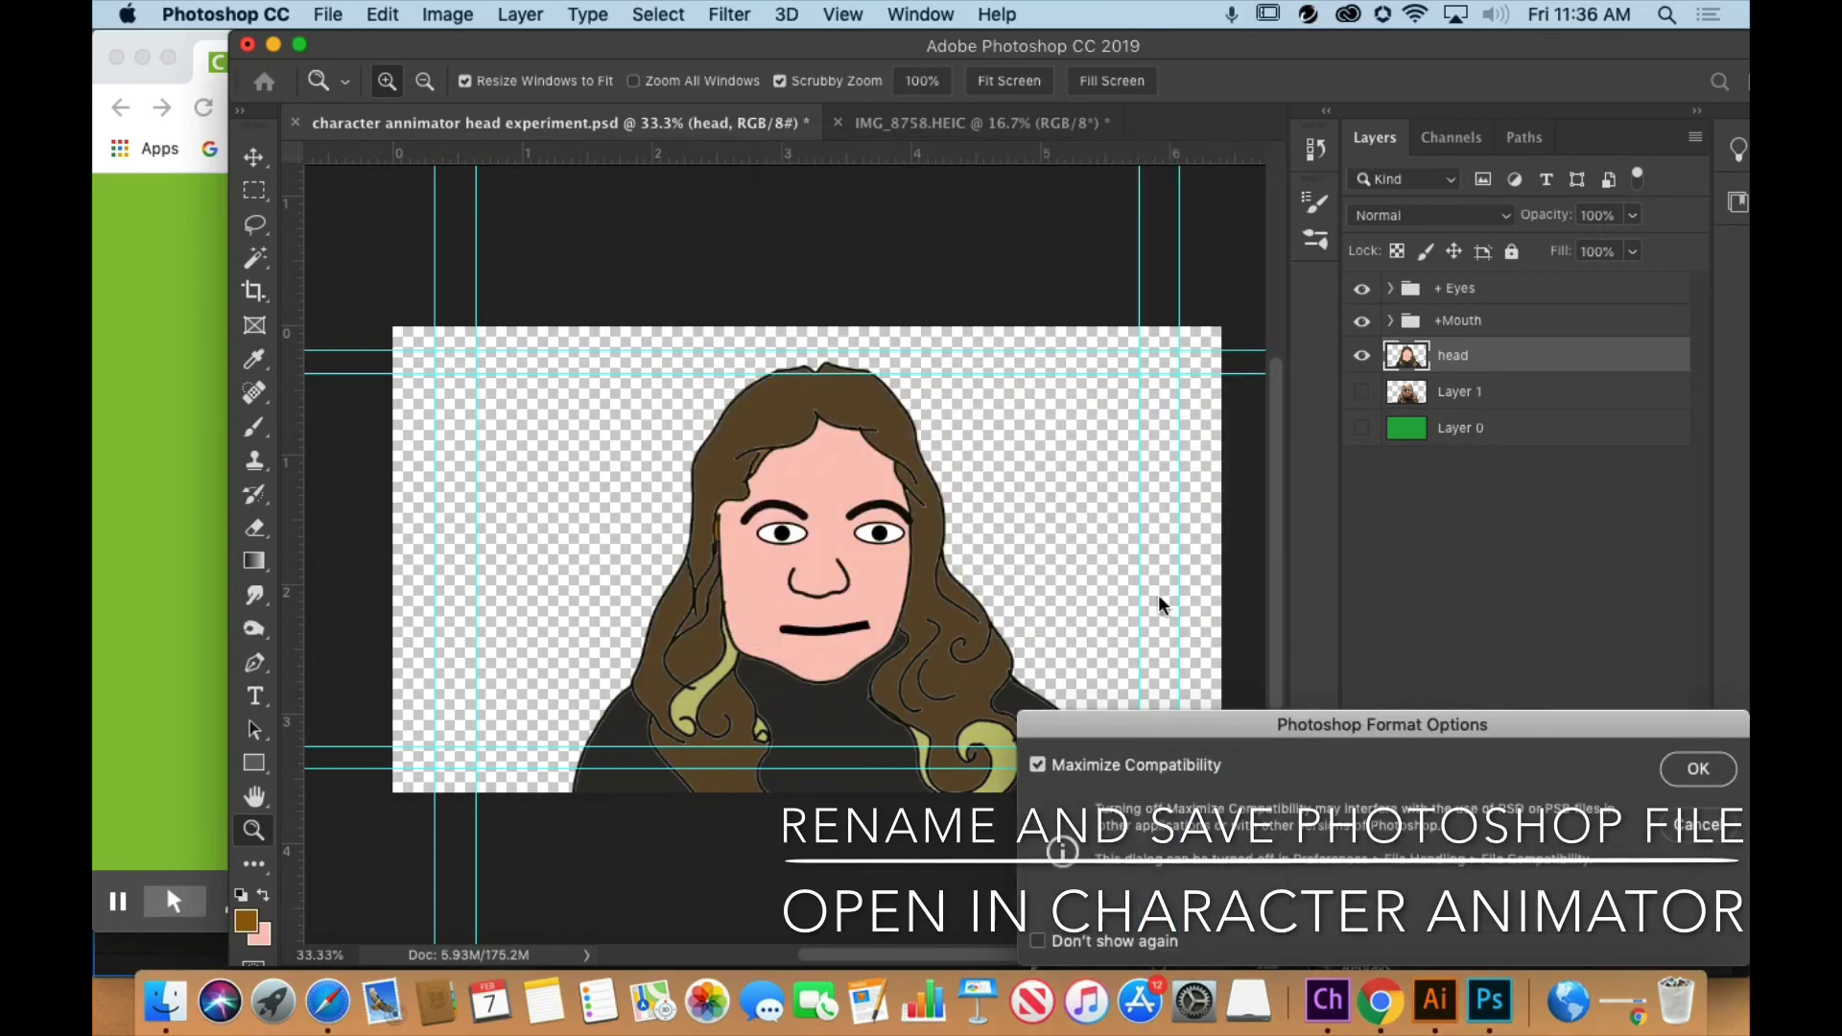
{"action": "left_click", "coordinate": [1686, 767]}
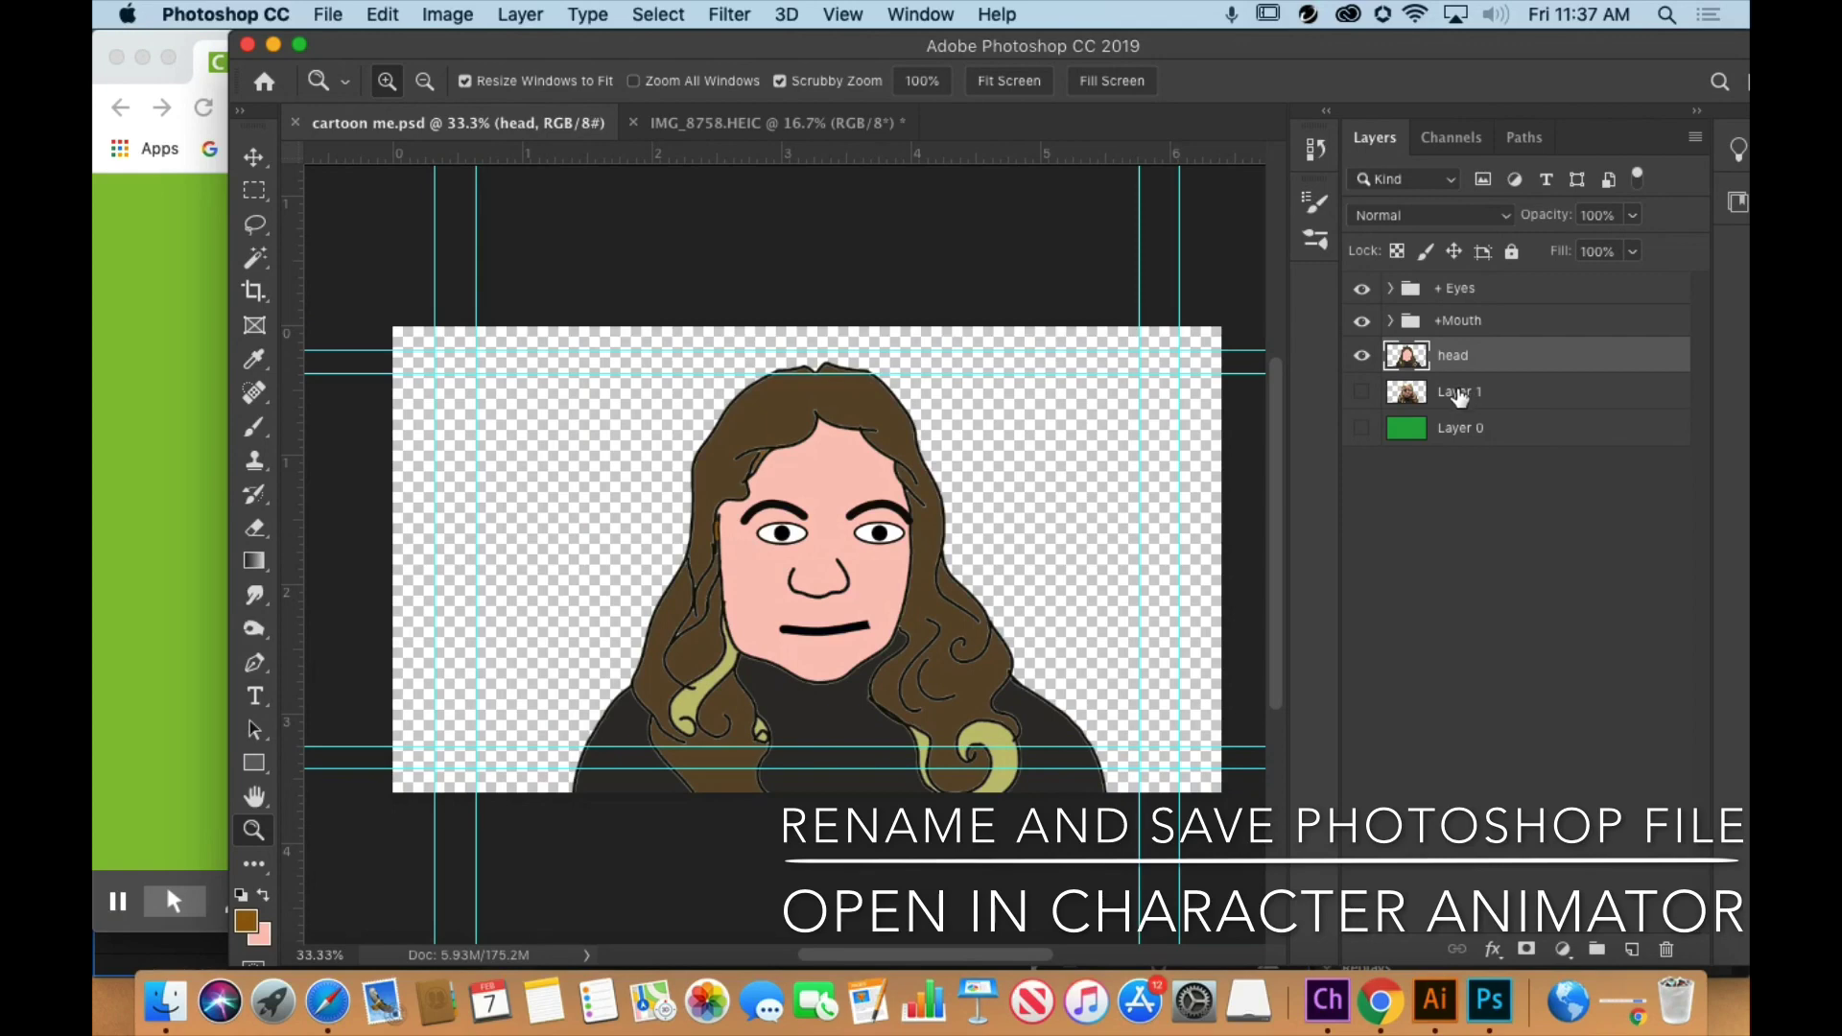
- Delete the photo Layer 1 and save cartoon me.psd again
{"action": "left_click", "coordinate": [1459, 393]}
{"action": "right_click", "coordinate": [1485, 388]}
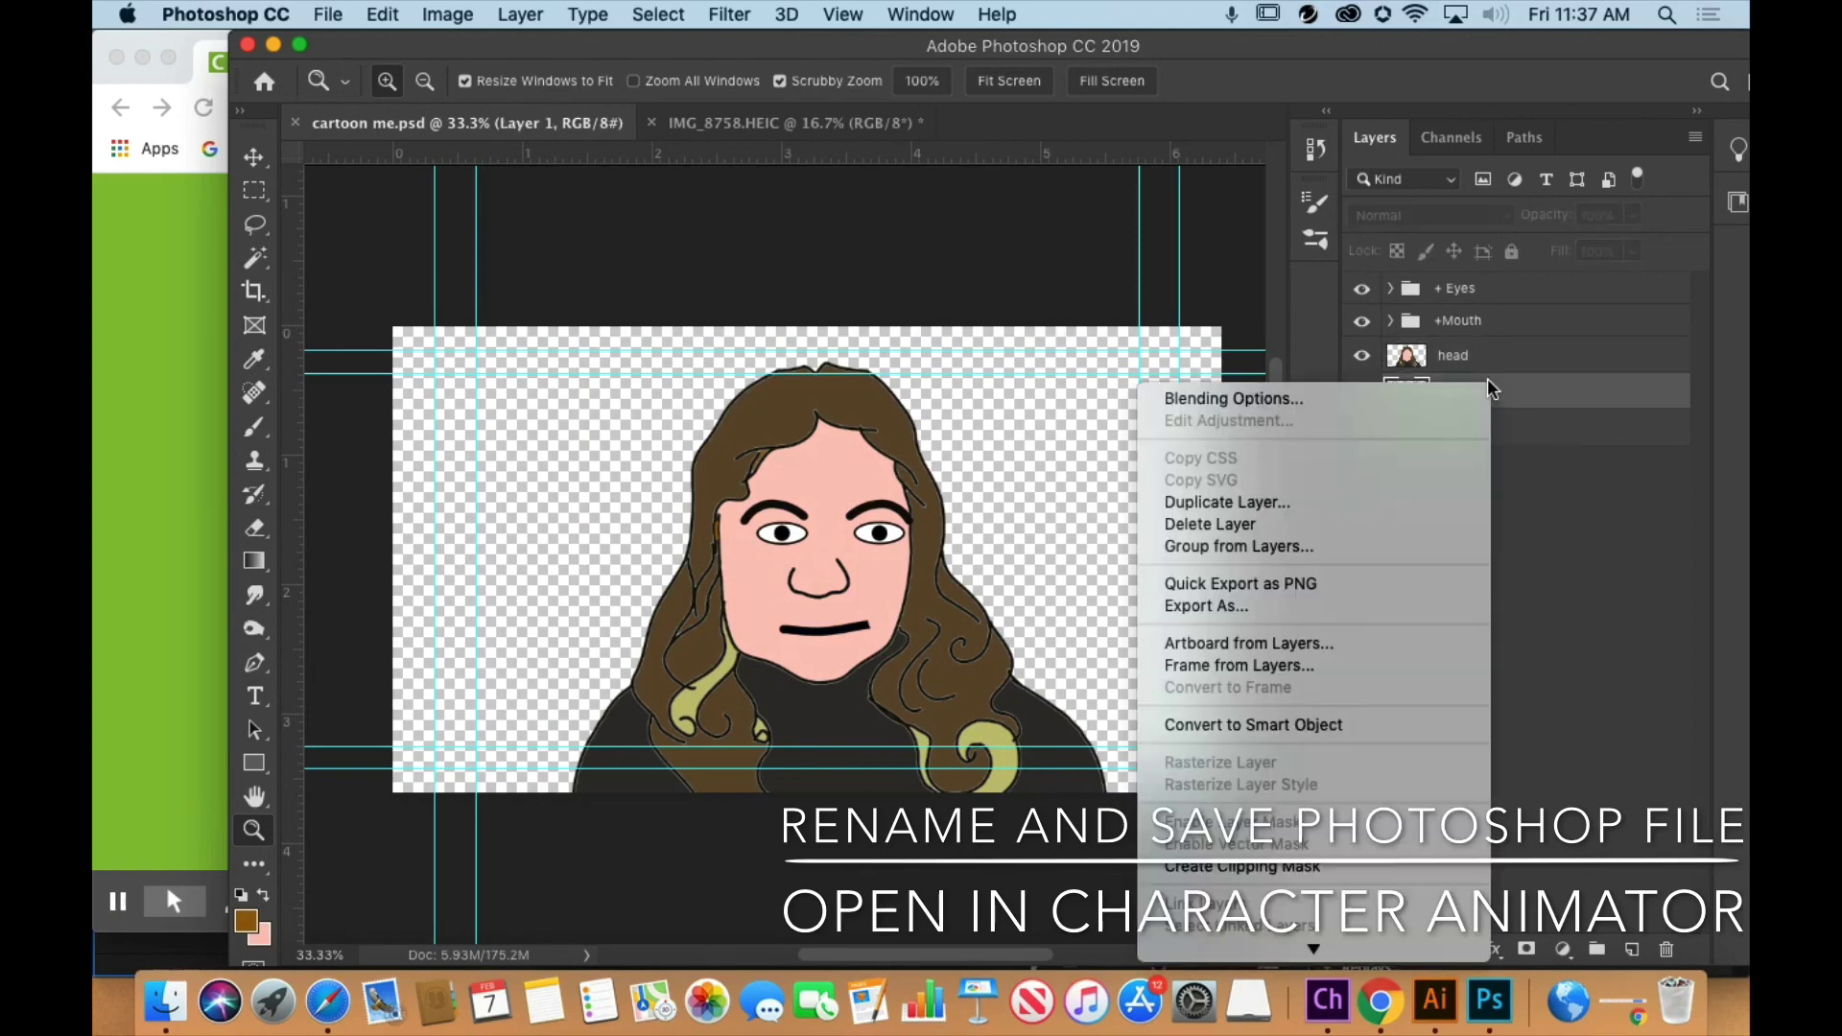
{"action": "left_click", "coordinate": [1343, 523]}
{"action": "left_click", "coordinate": [1118, 377]}
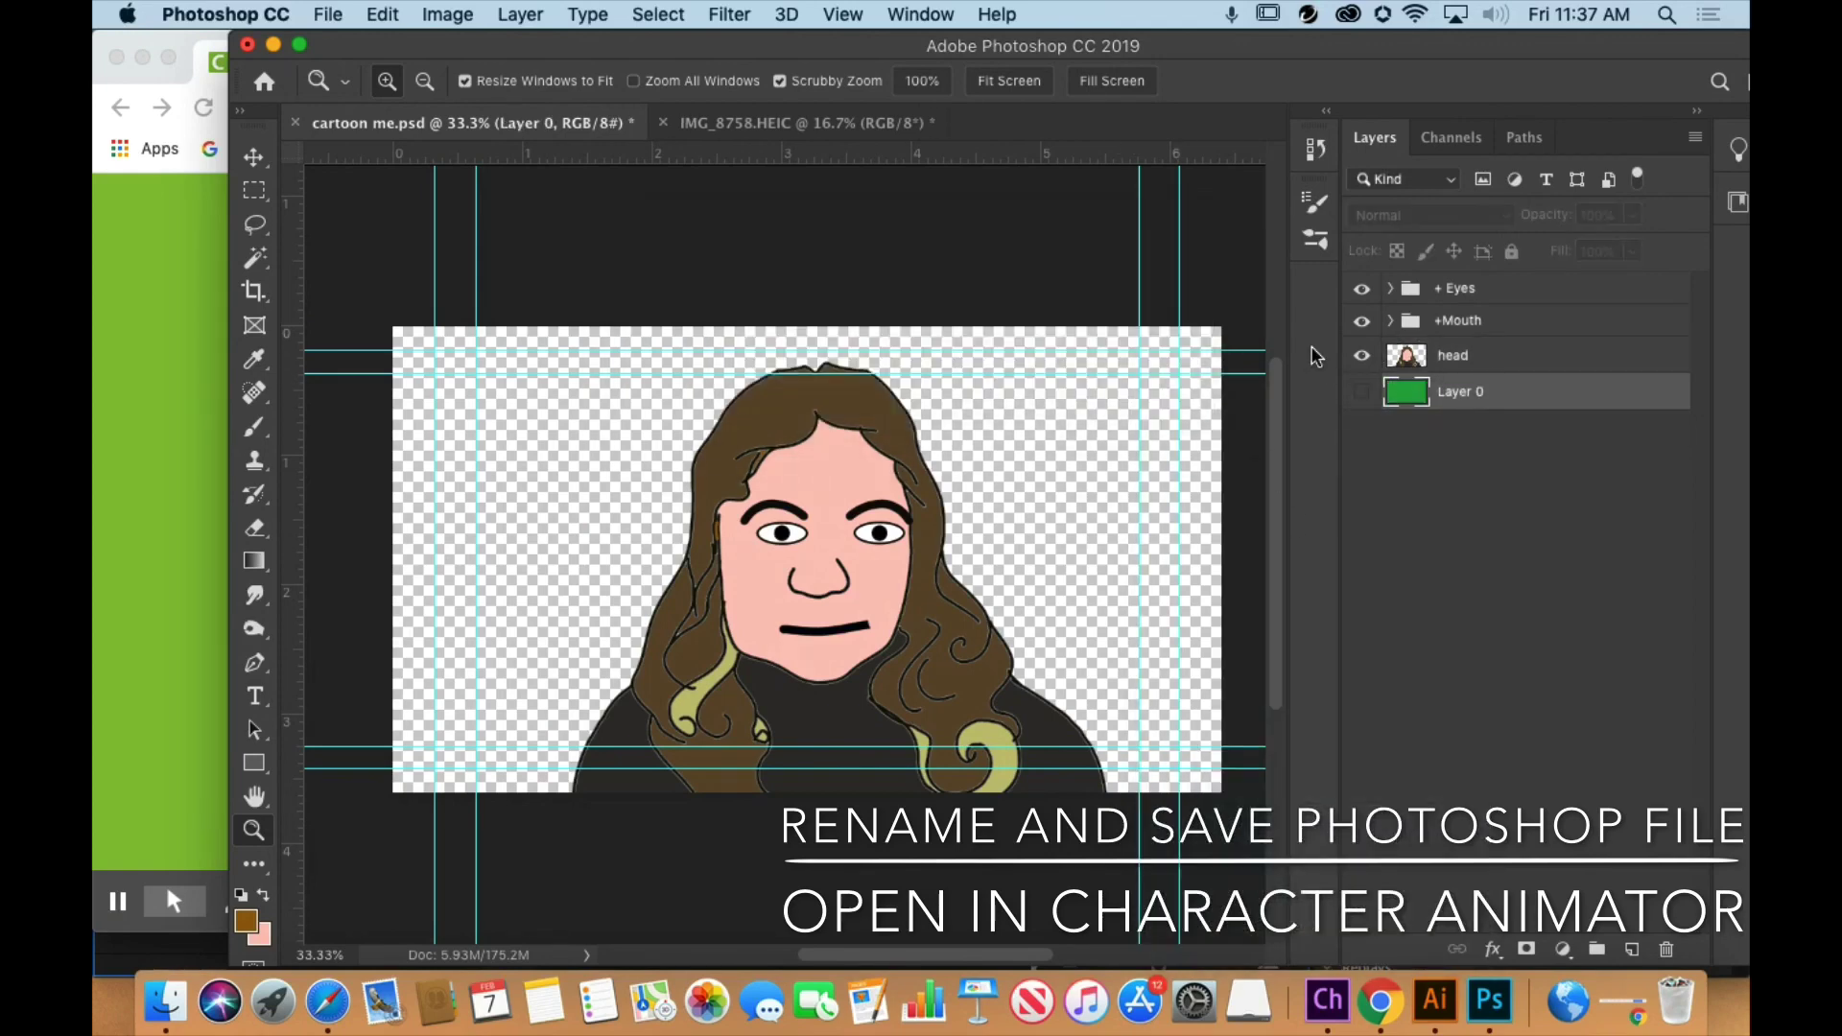
{"action": "left_click", "coordinate": [328, 14]}
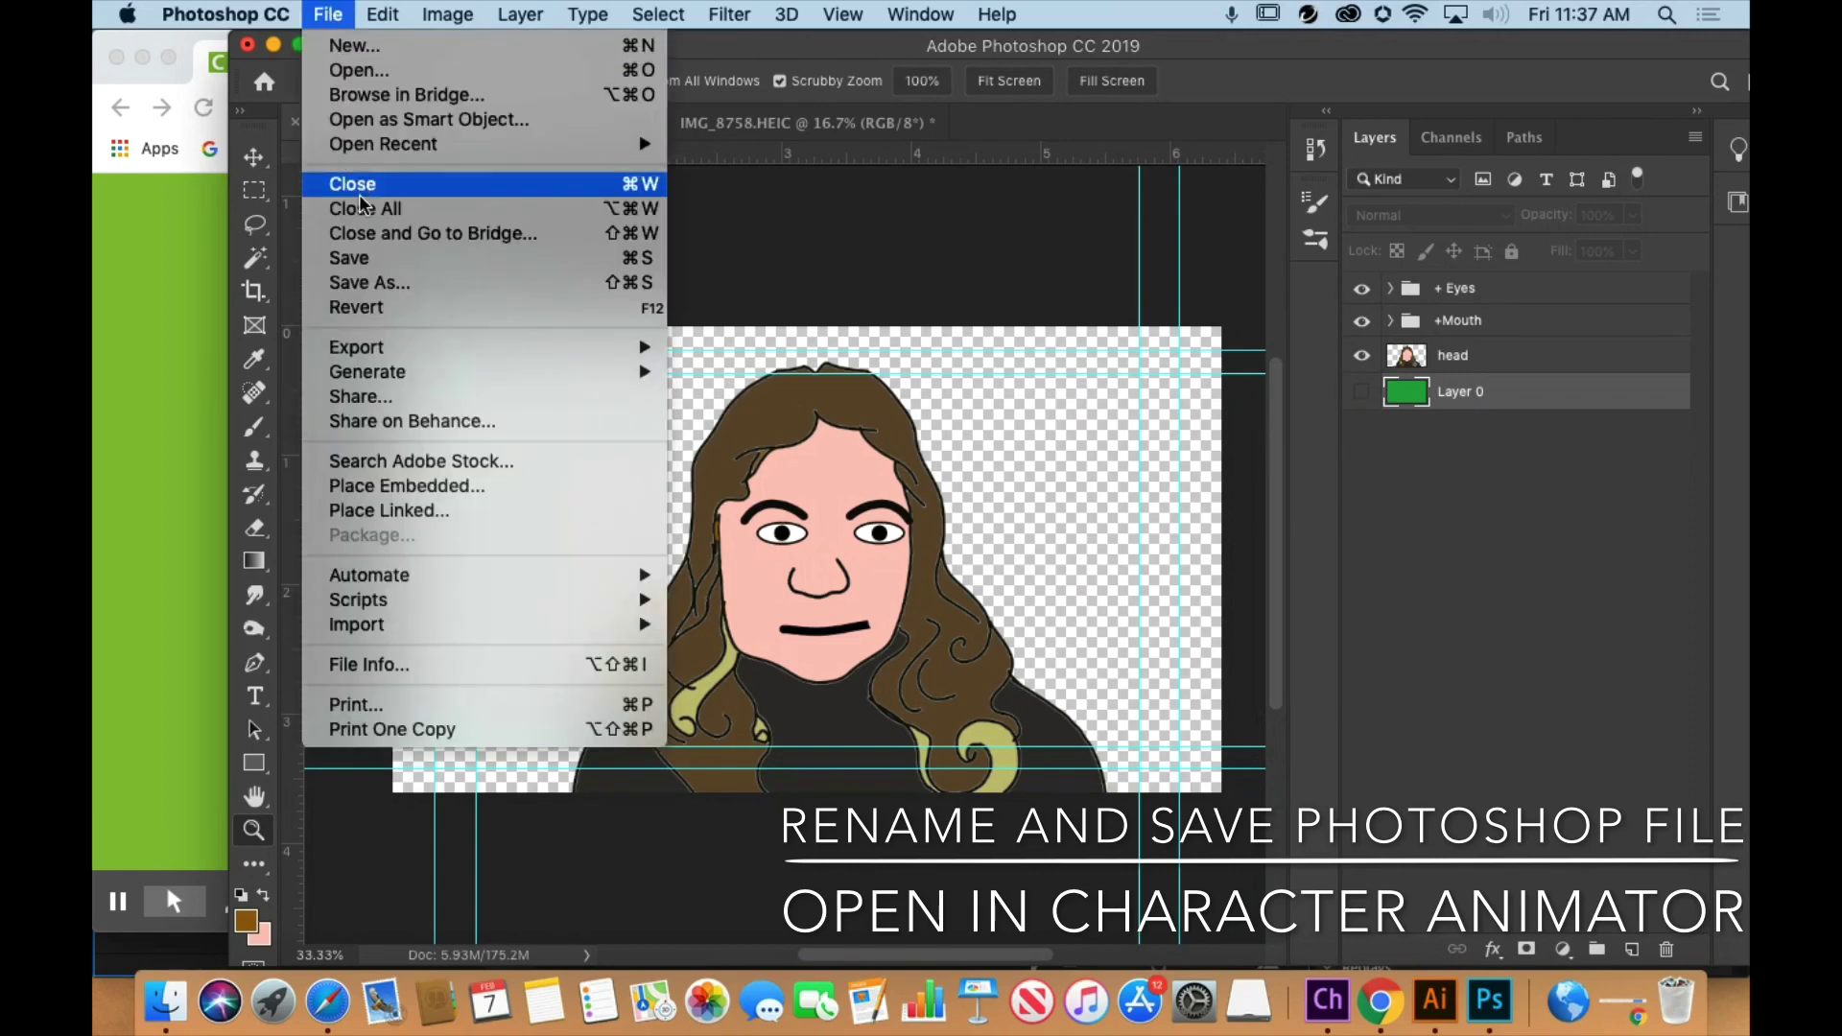
{"action": "left_click", "coordinate": [369, 255]}
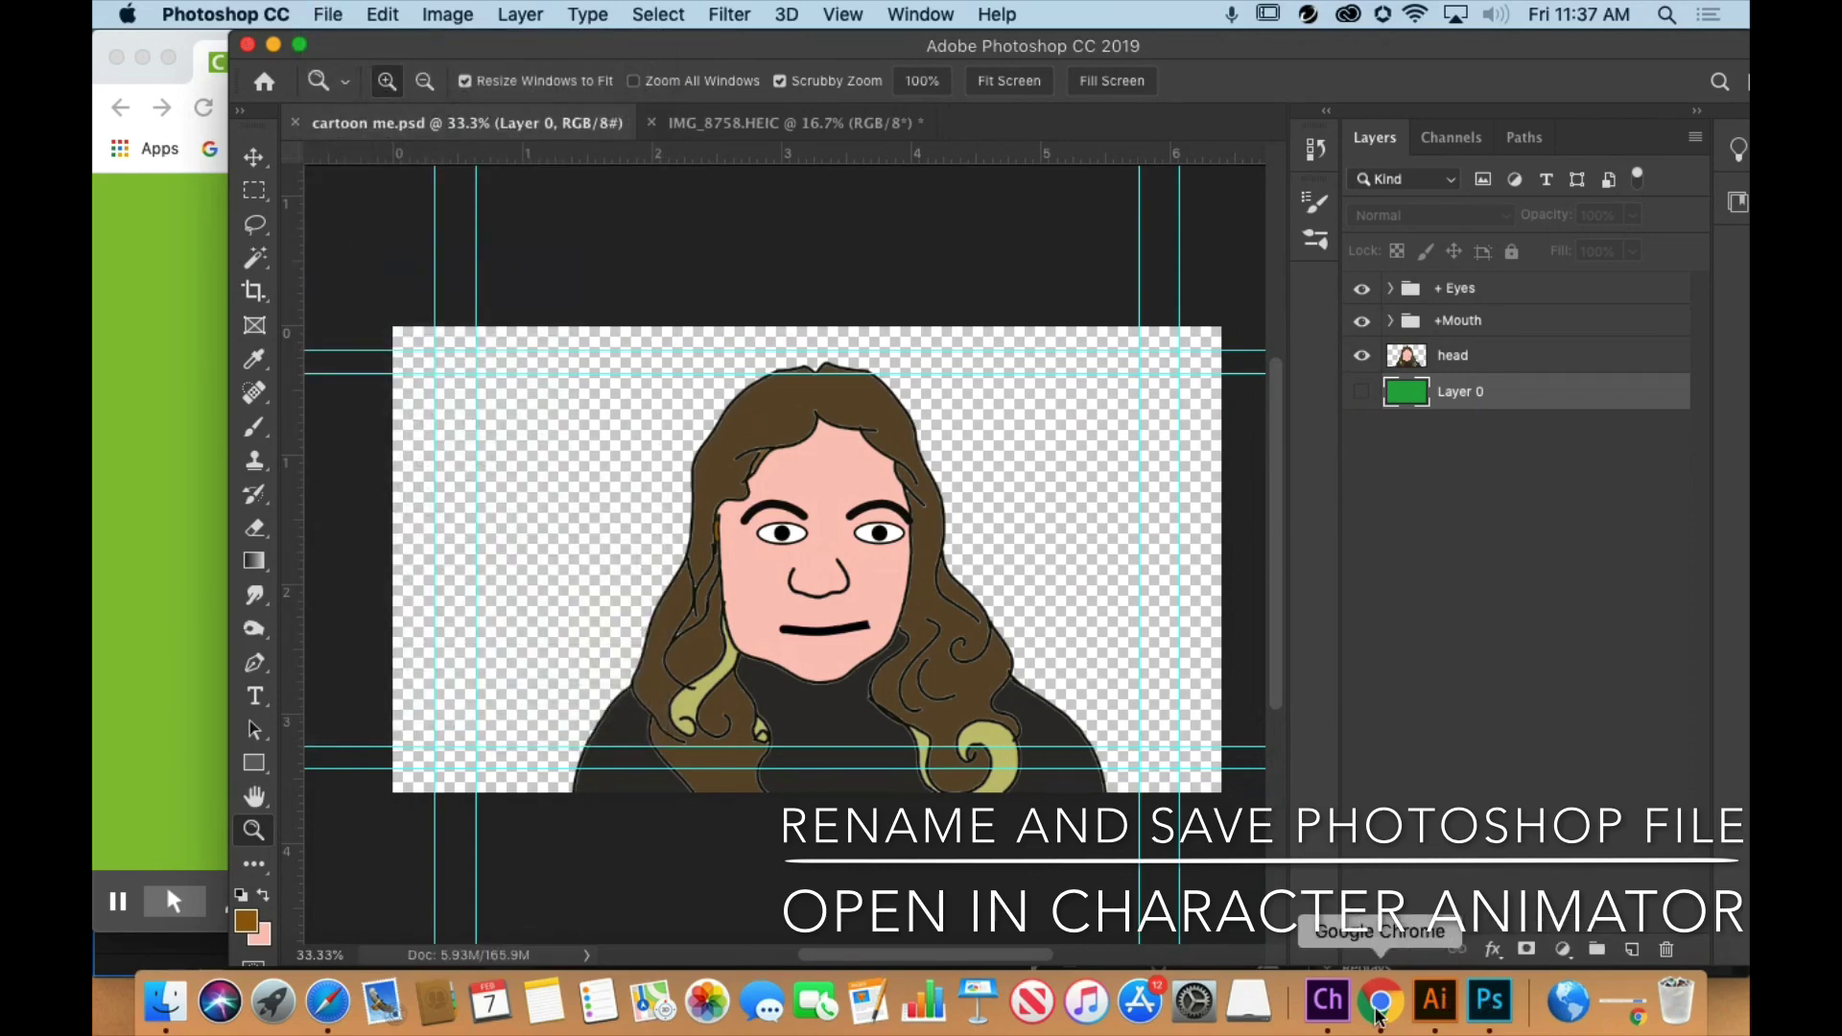
- In Character Animator, create and save a new project named Character Animator Project 2
{"action": "left_click", "coordinate": [1333, 1015]}
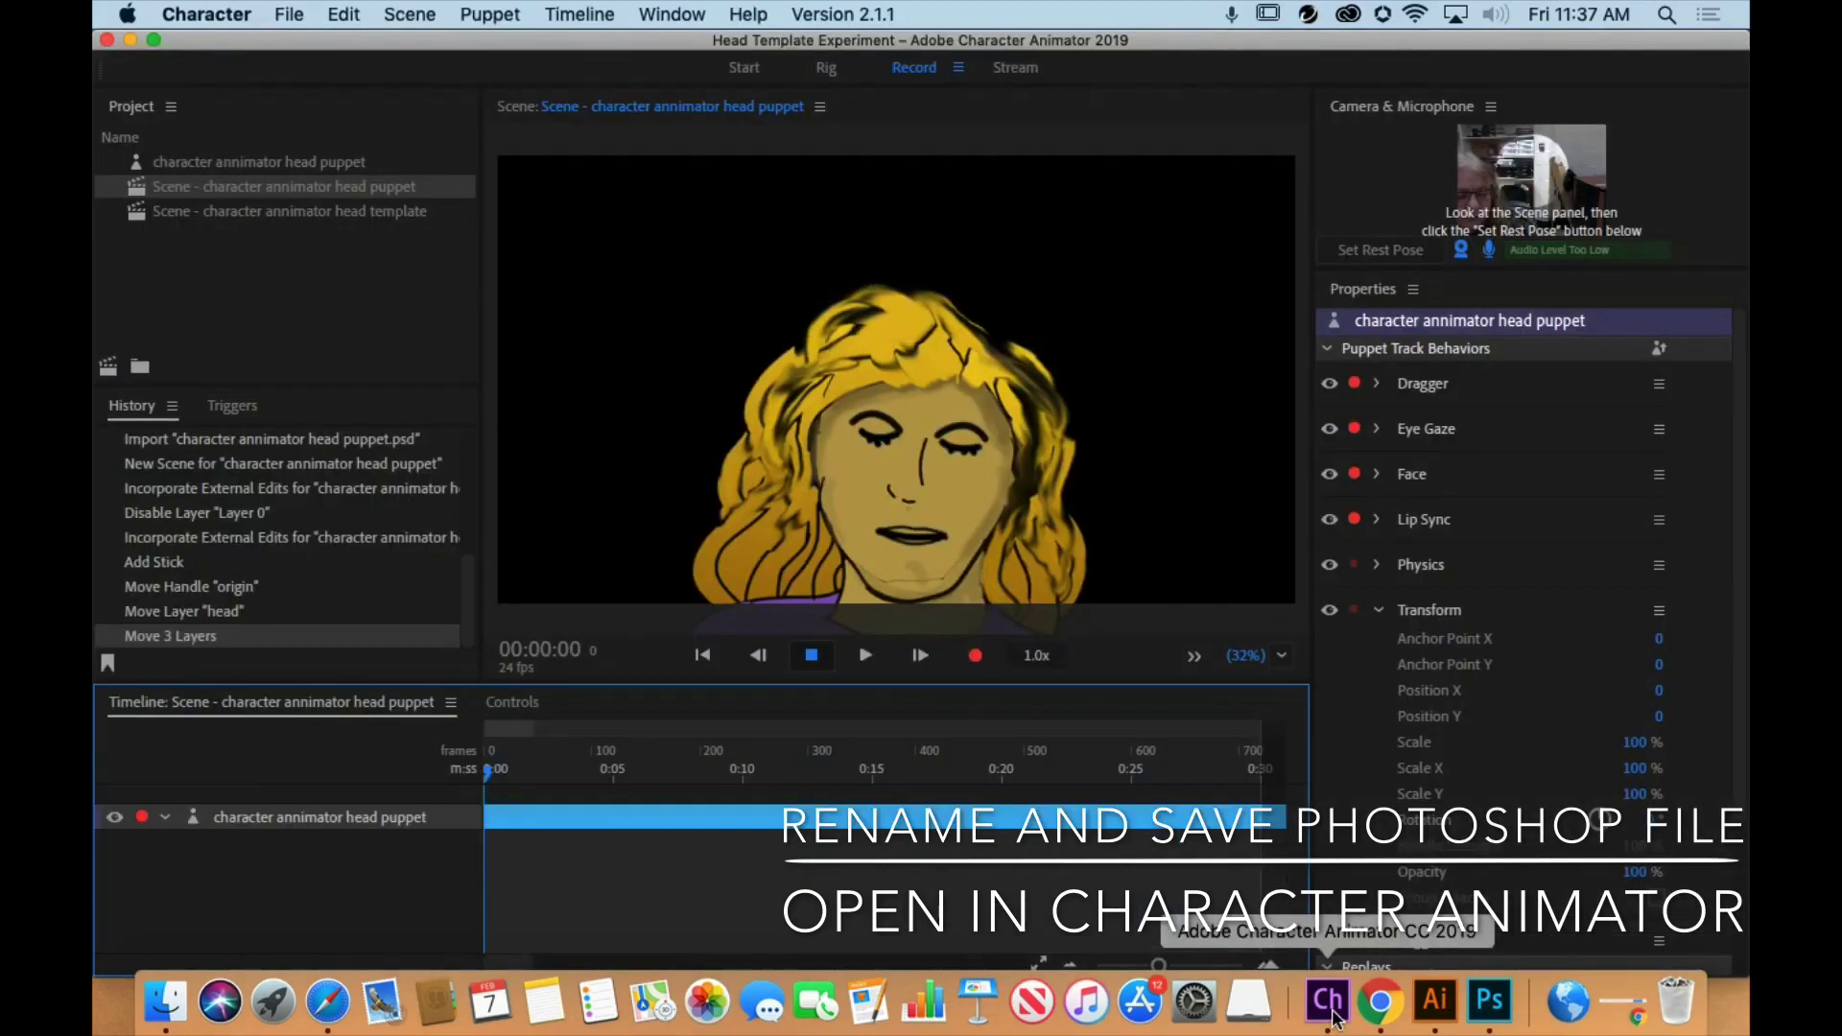
{"action": "left_click", "coordinate": [289, 14]}
{"action": "left_click", "coordinate": [344, 48]}
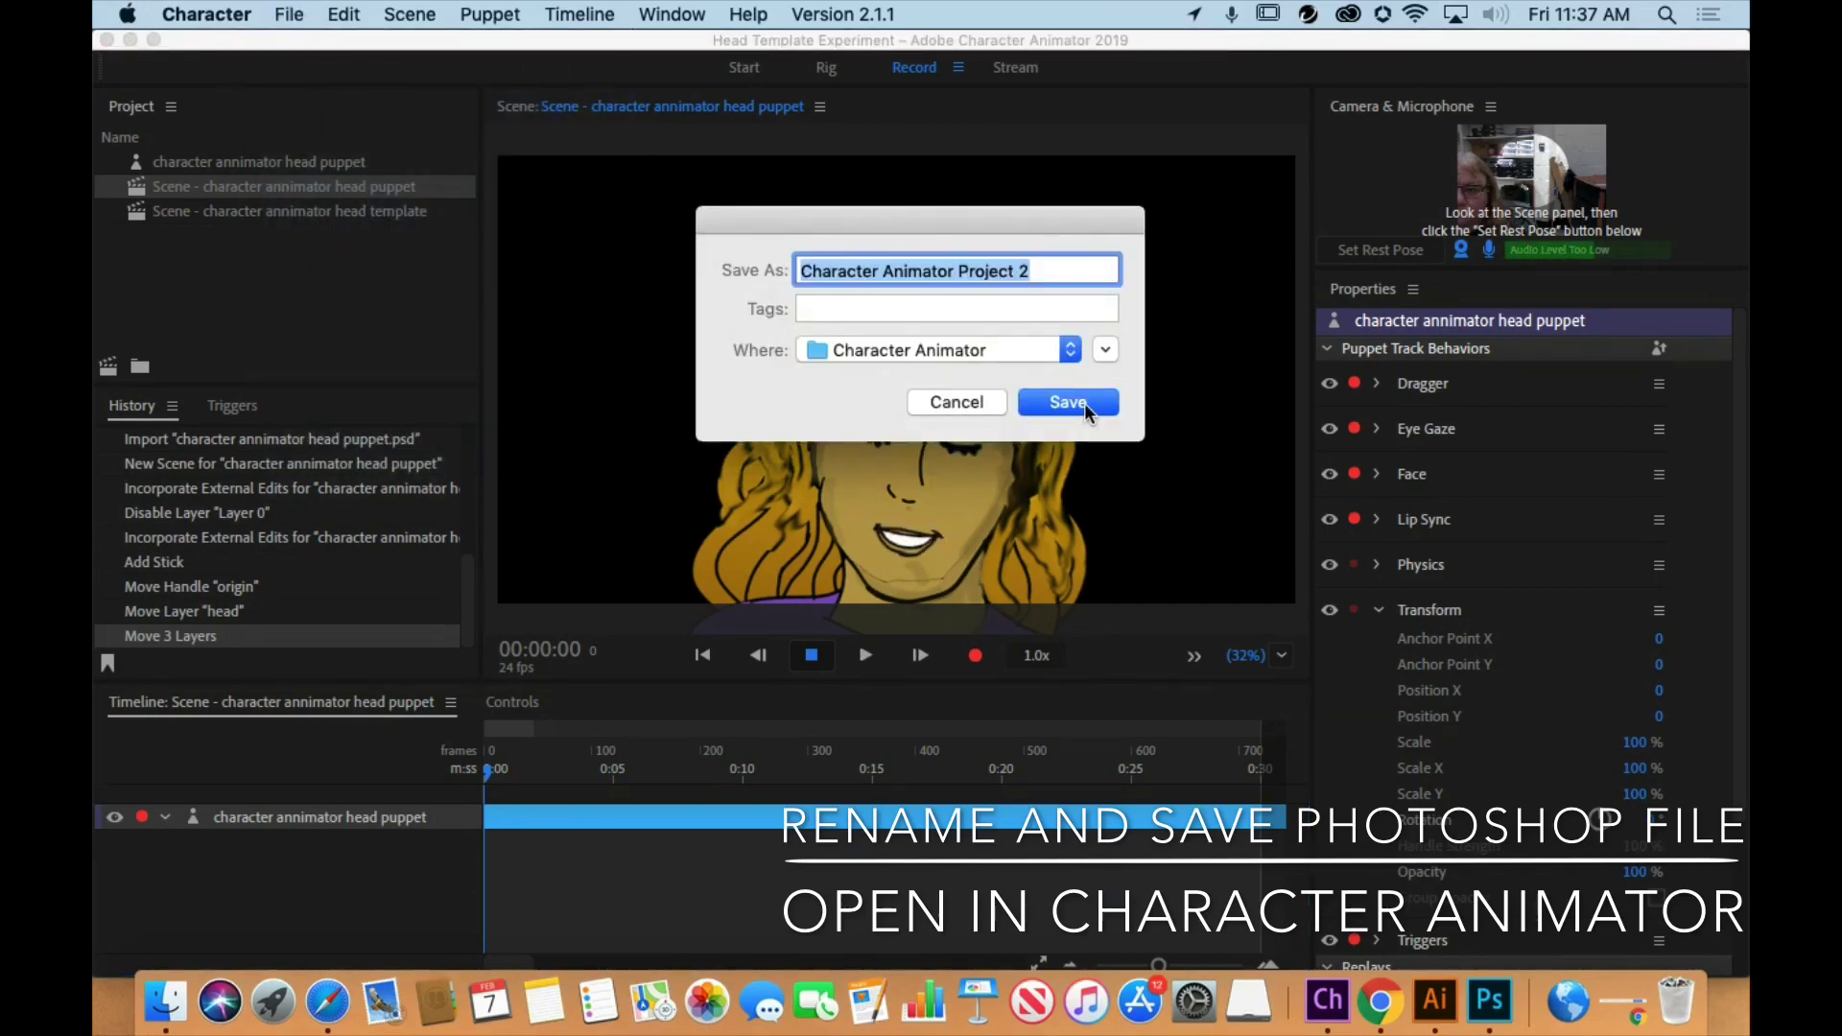
{"action": "left_click", "coordinate": [1084, 403]}
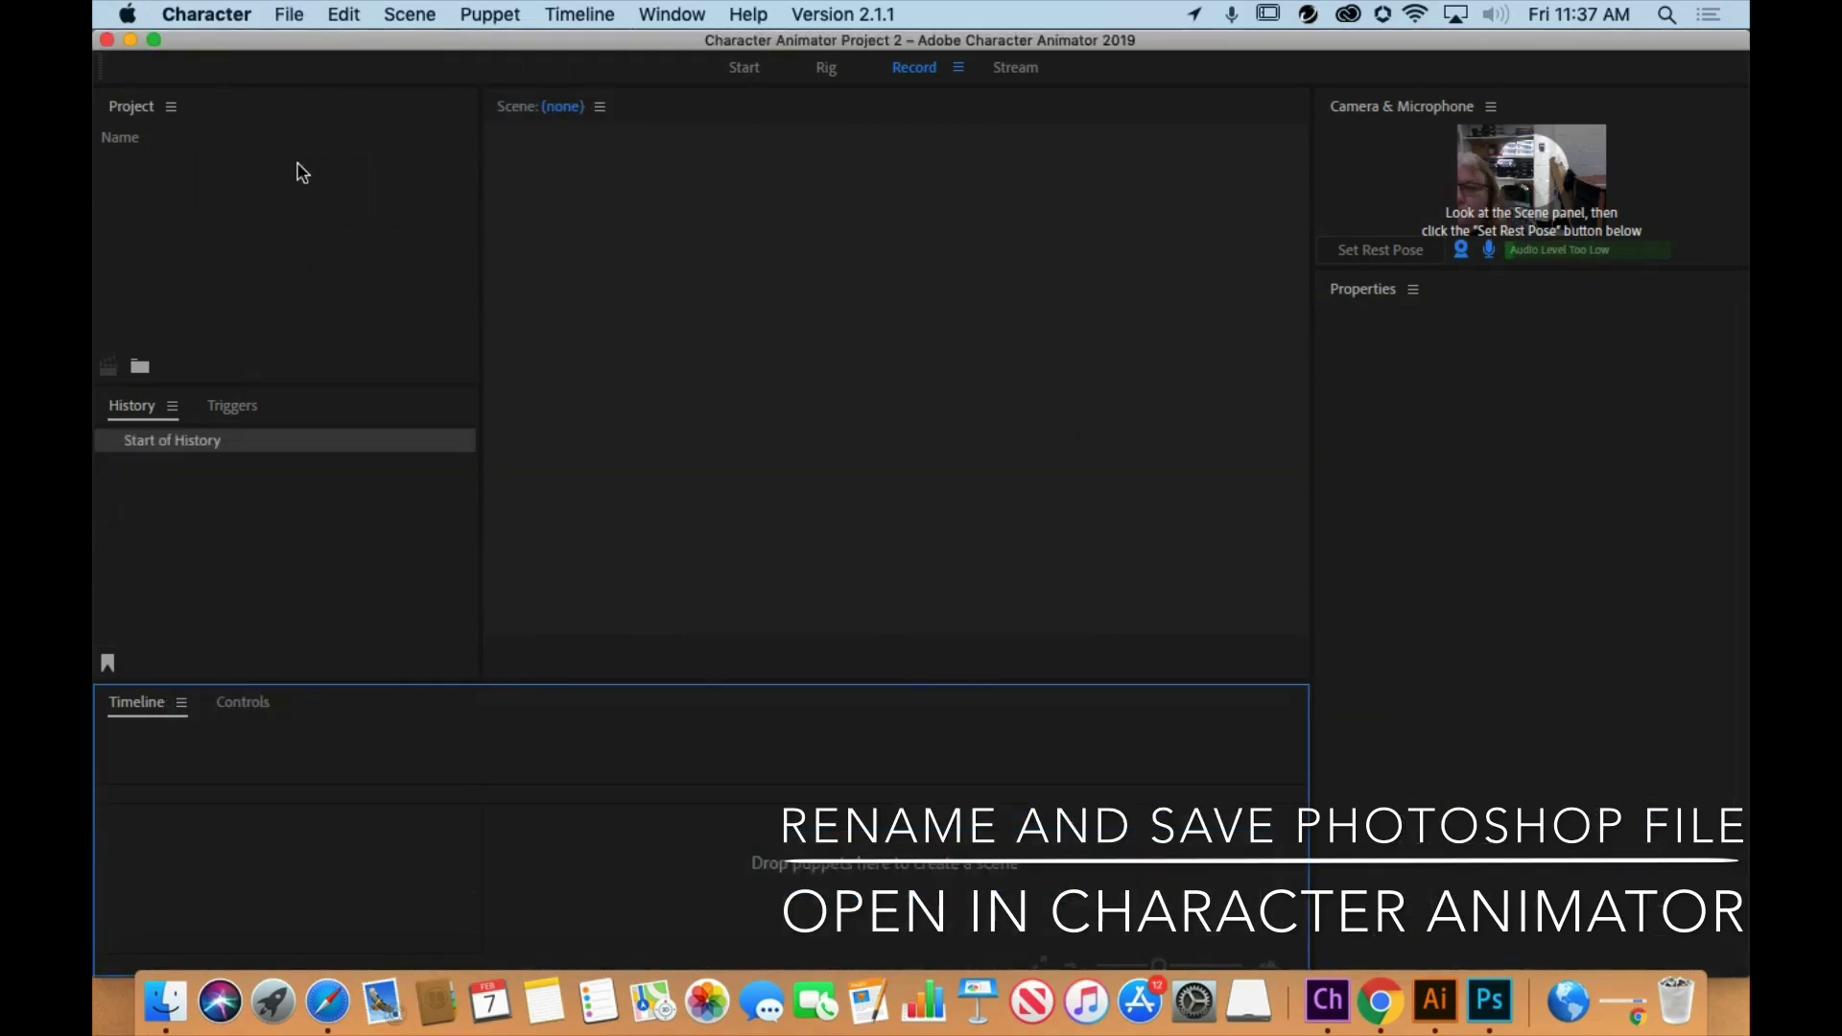
- Import cartoon me.psd from Downloads as a puppet
{"action": "double_click", "coordinate": [263, 255]}
{"action": "left_click", "coordinate": [750, 221]}
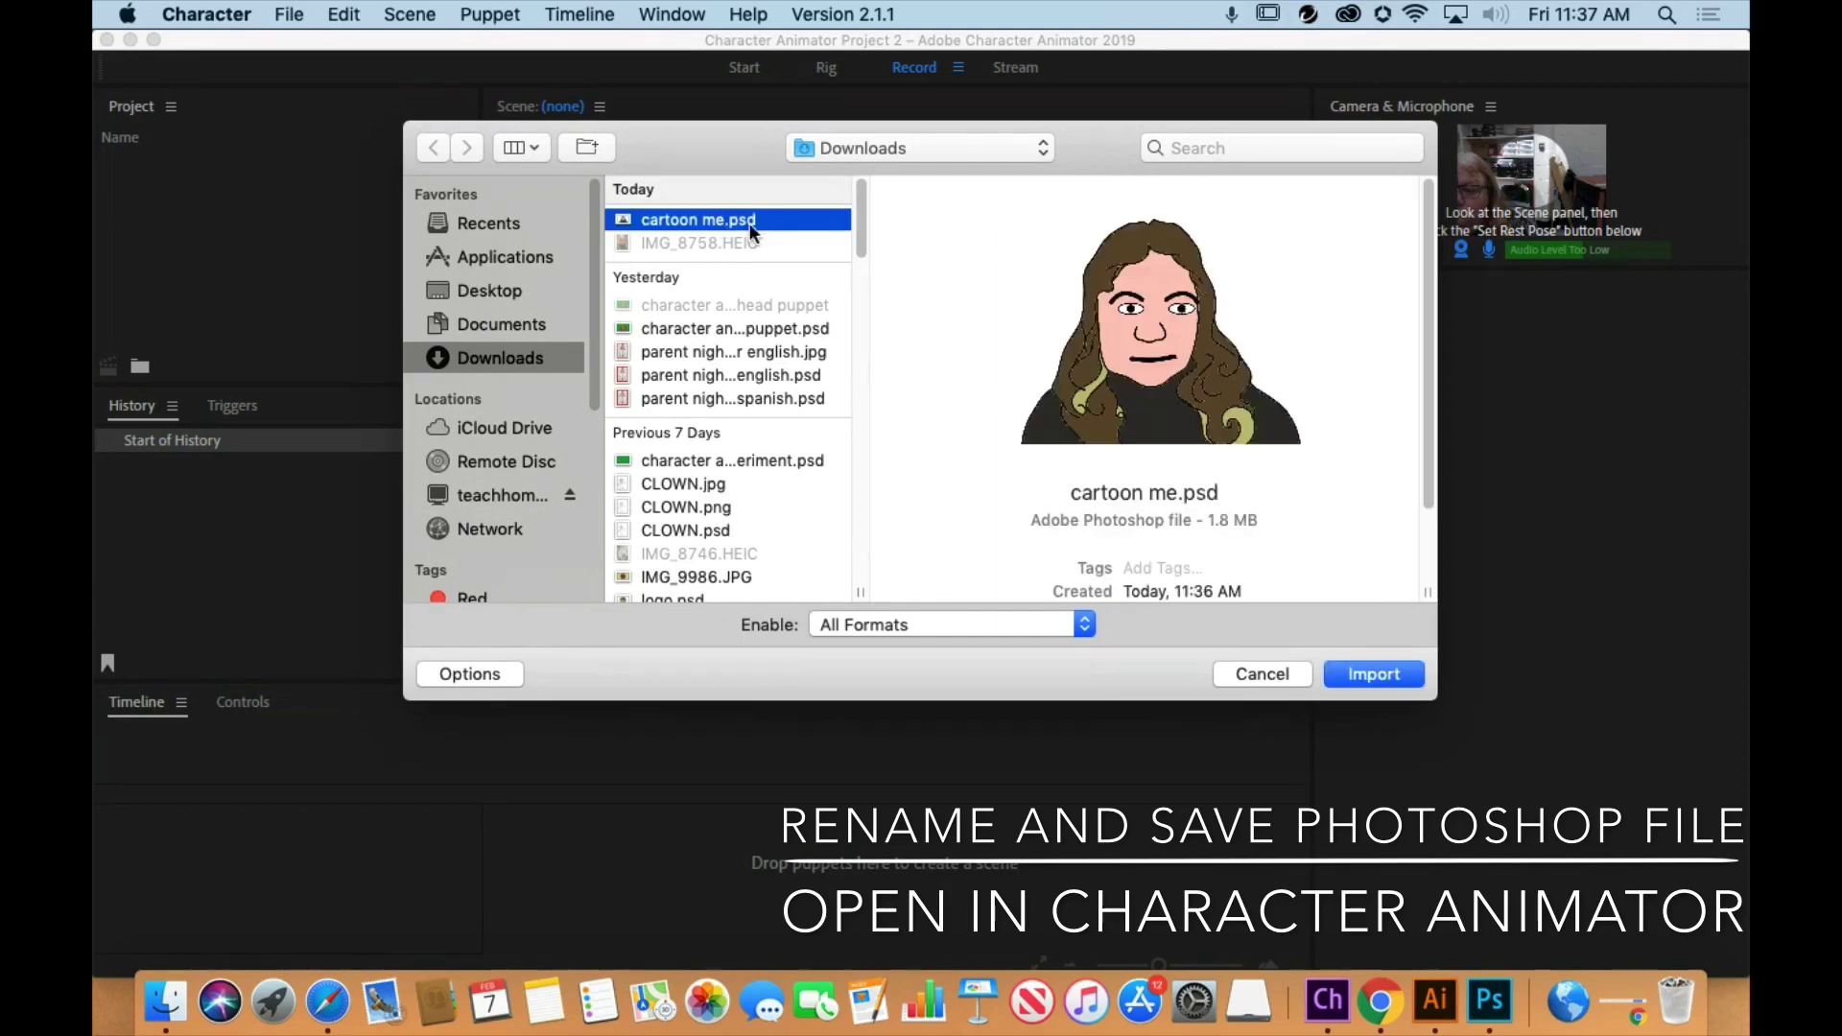
{"action": "left_click", "coordinate": [1372, 675]}
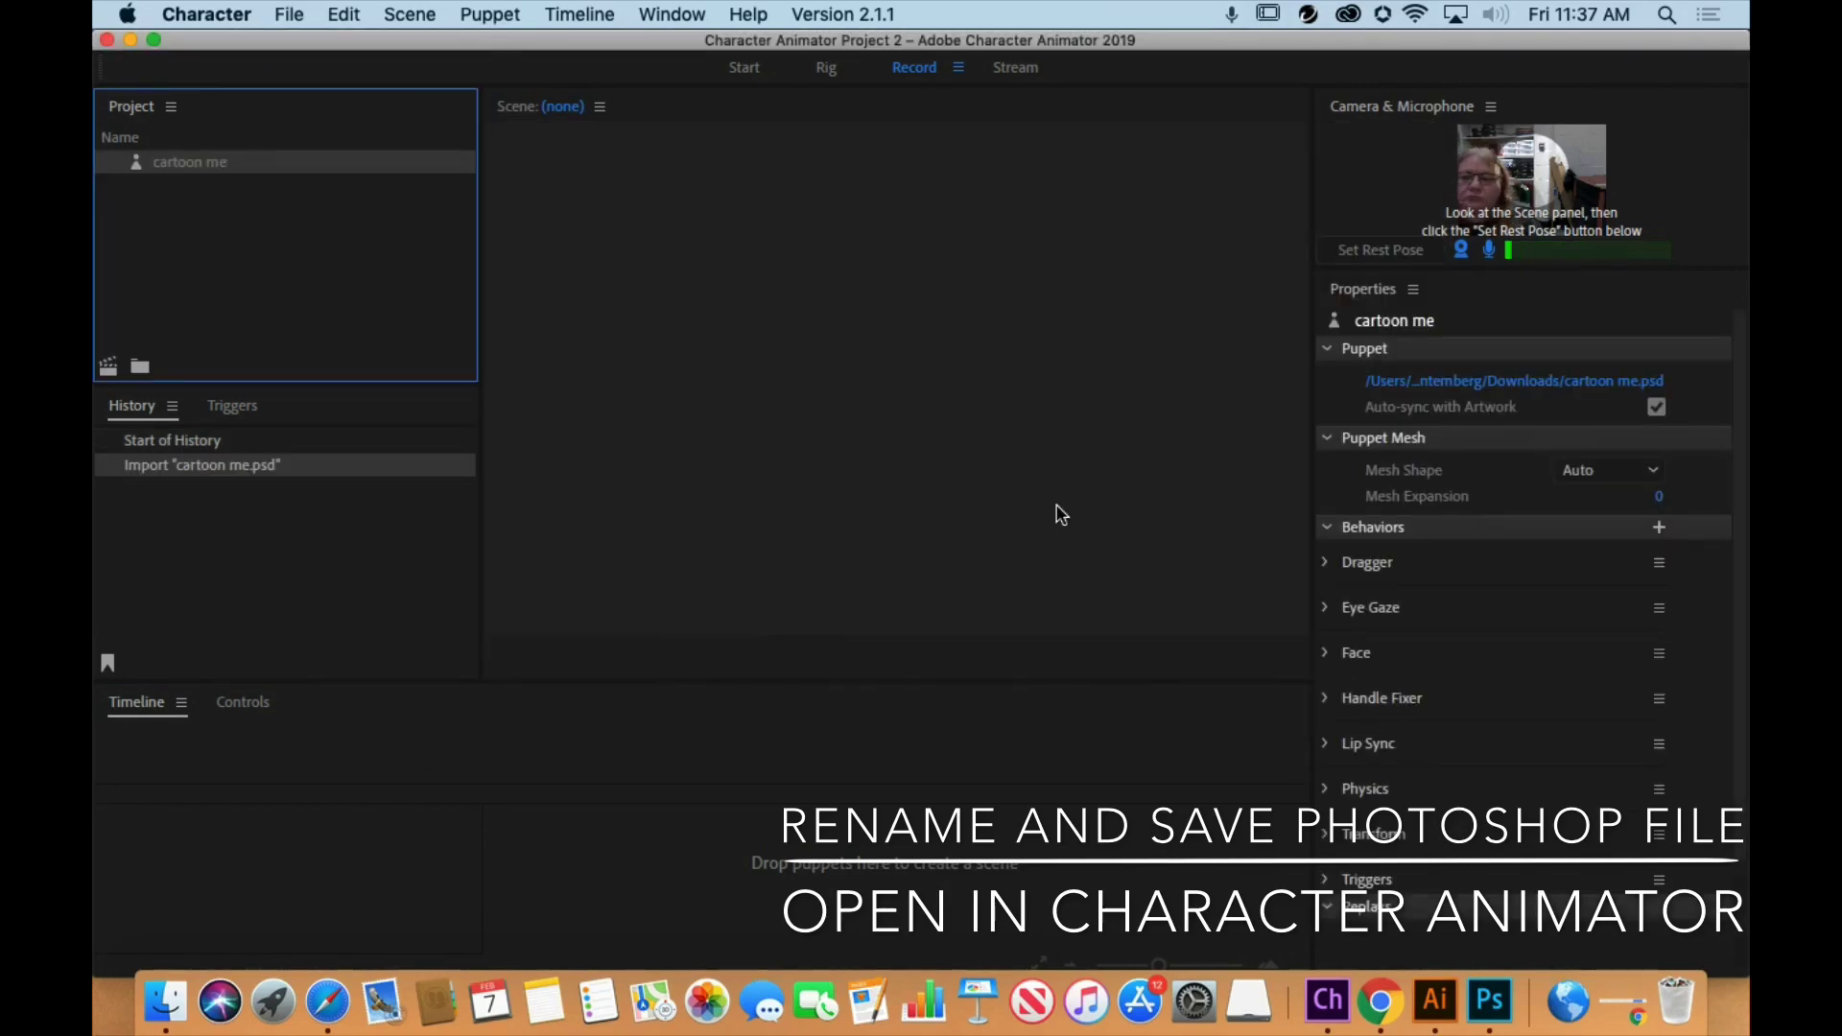
- Build Scene - cartoon me from the puppet and set its rest pose to the webcam face
{"action": "left_click_drag", "start_coordinate": [192, 162], "coordinate": [865, 866]}
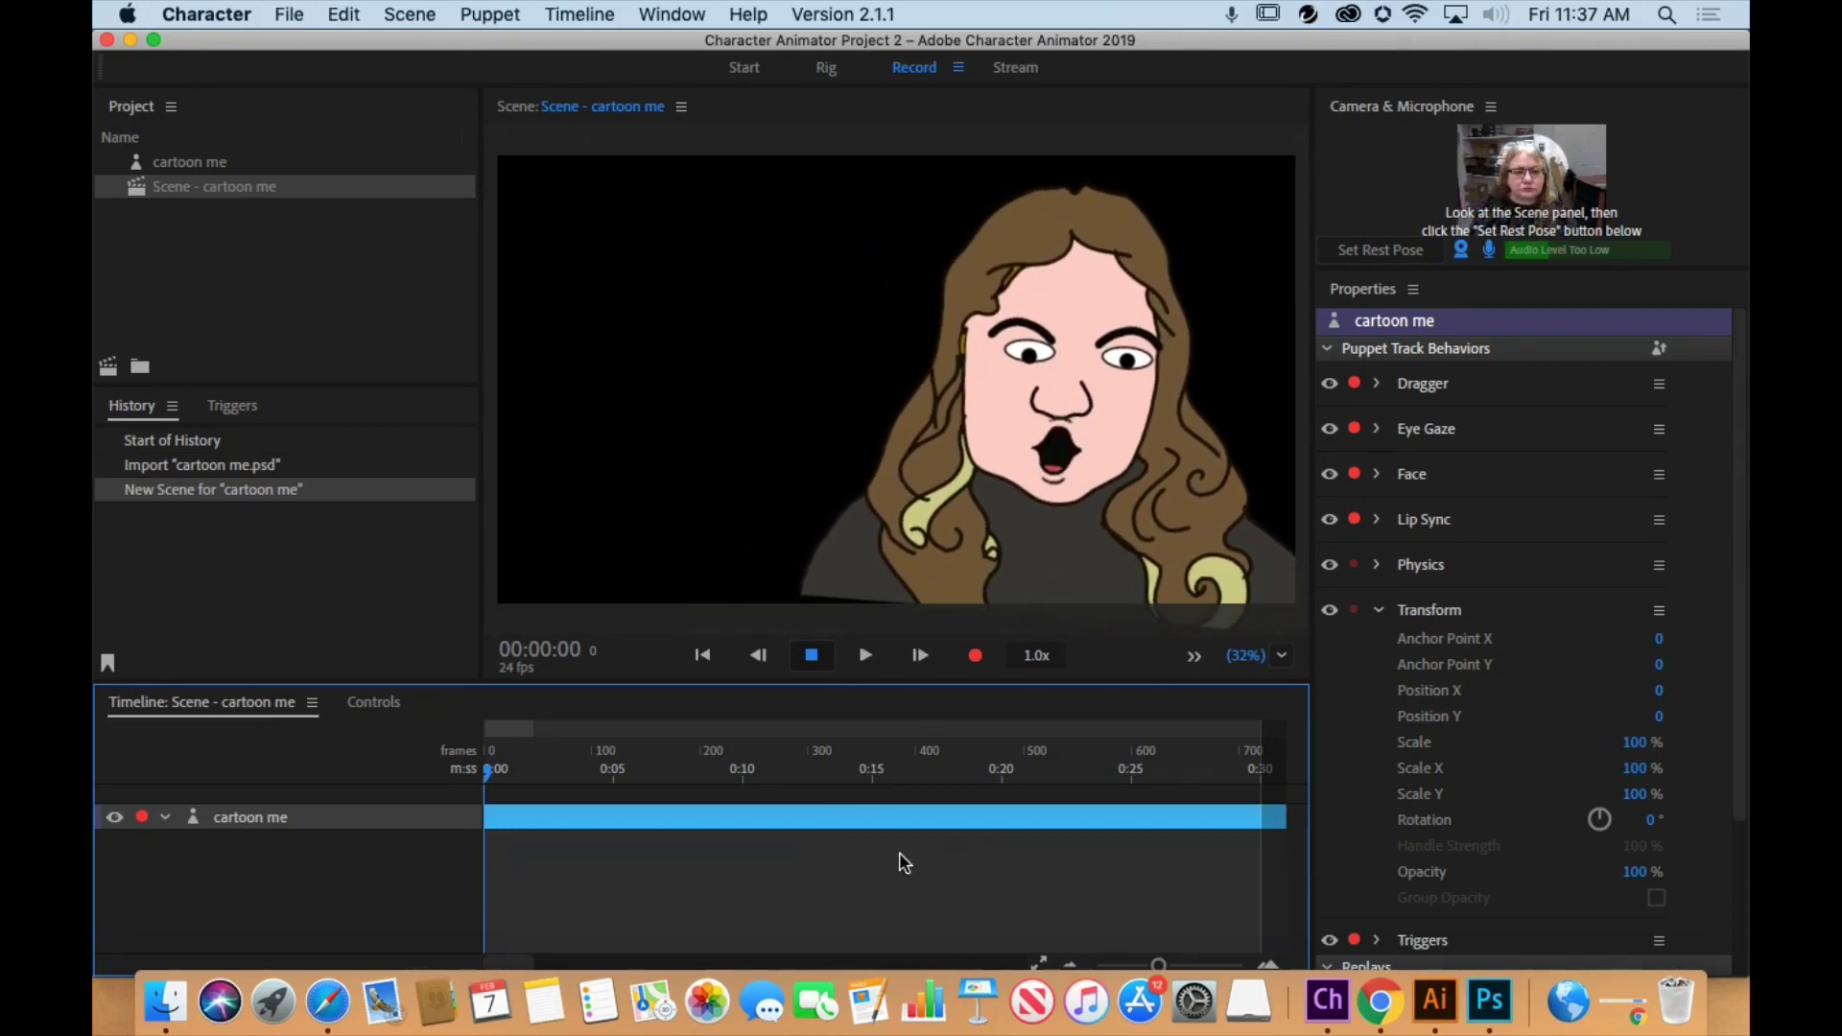
{"action": "left_click", "coordinate": [1395, 252]}
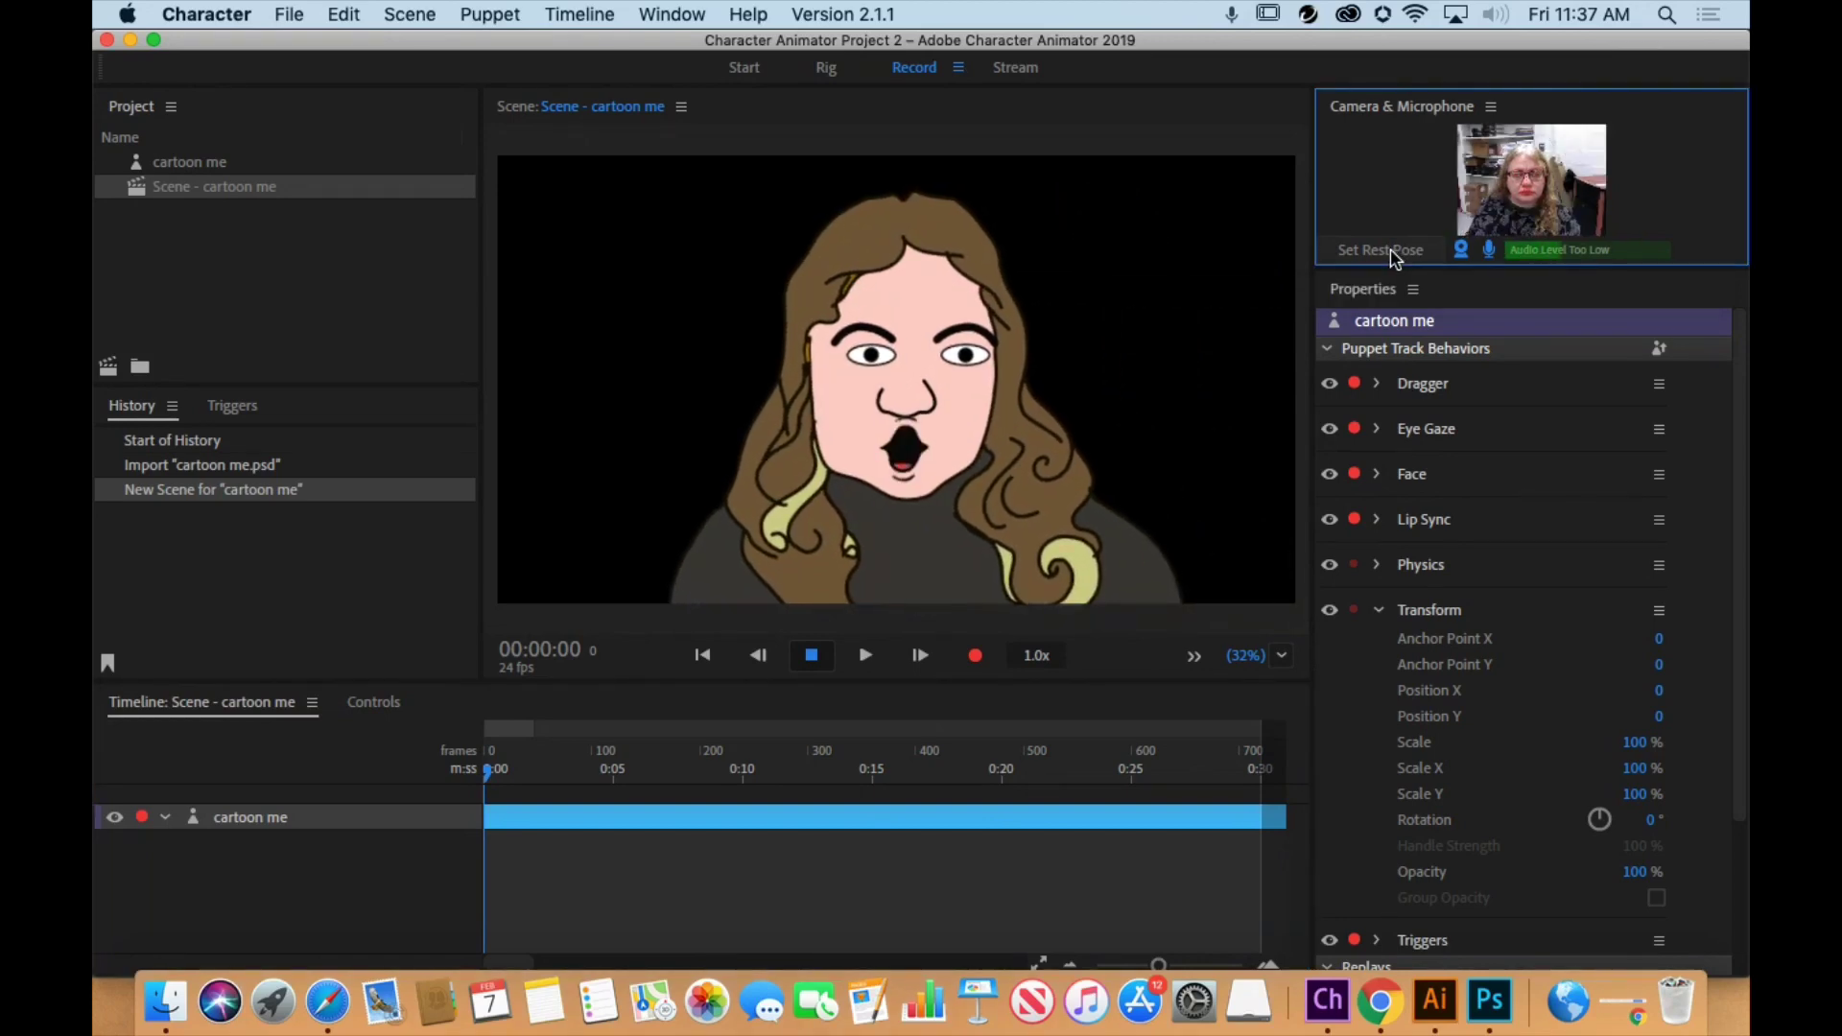